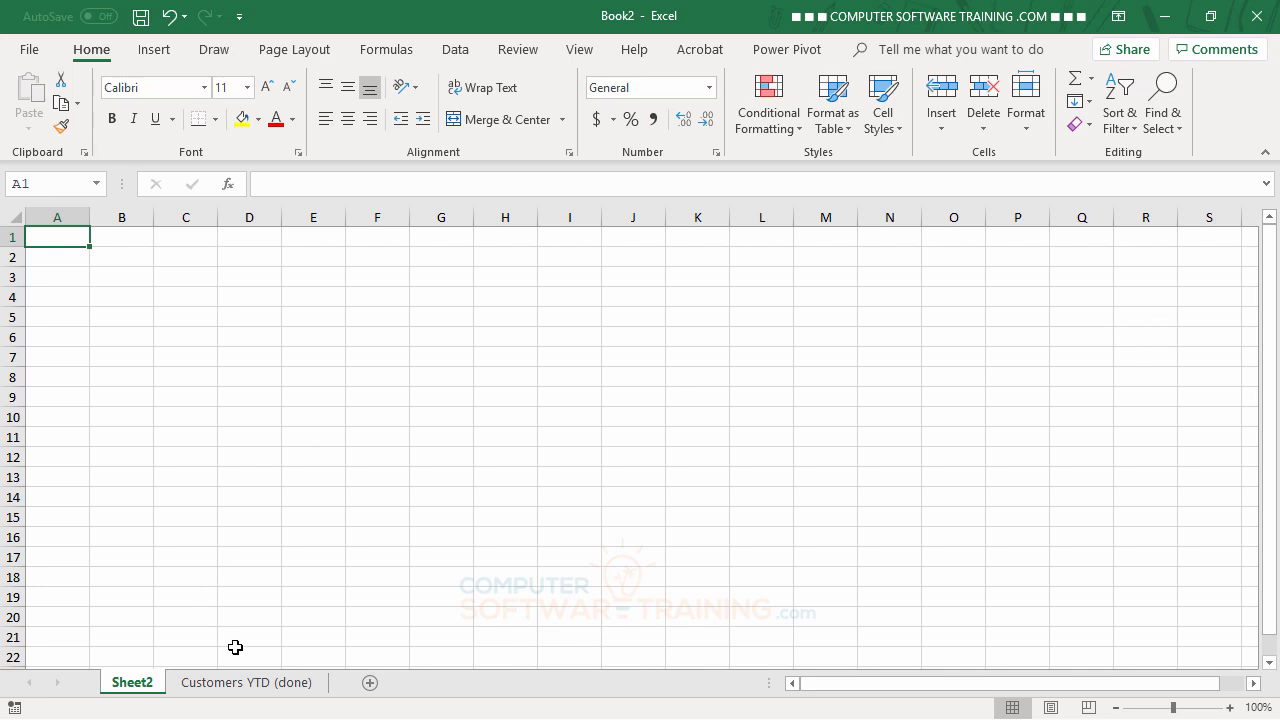
Examine the finished sales history table on the Customers YTD (done) sheet and return to the blank Sheet2
left_click(244, 682)
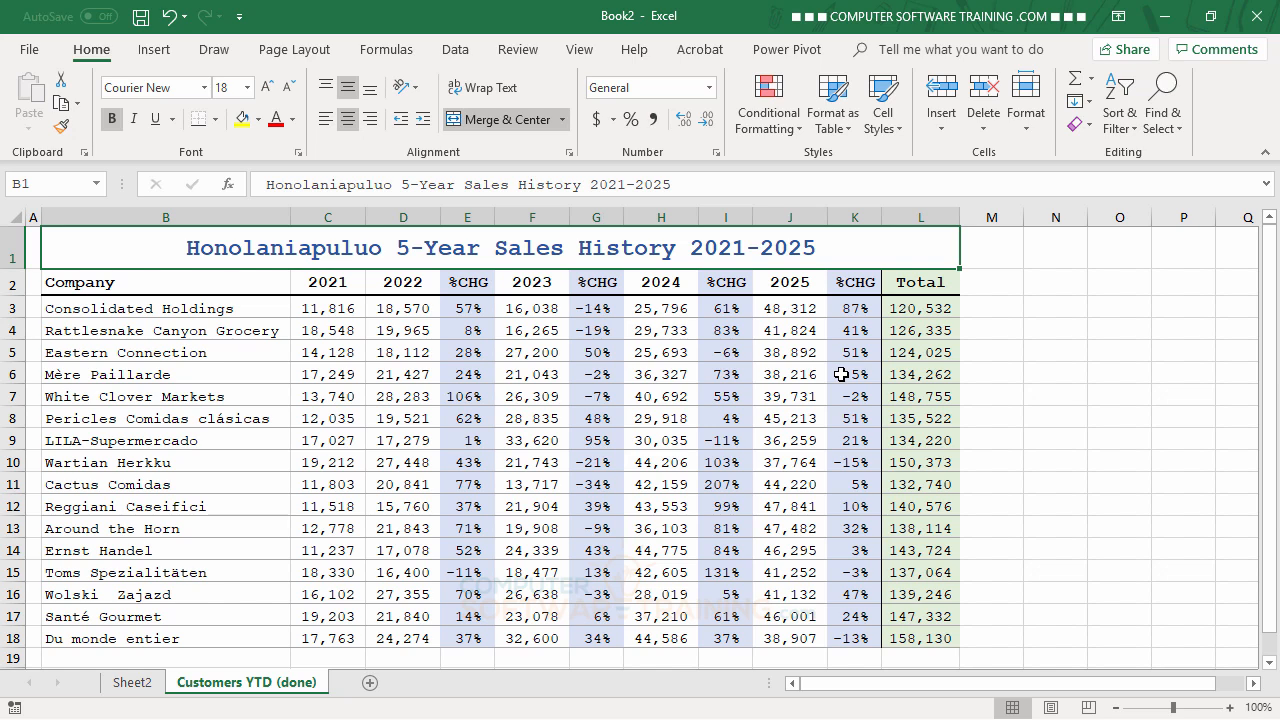
left_click(132, 686)
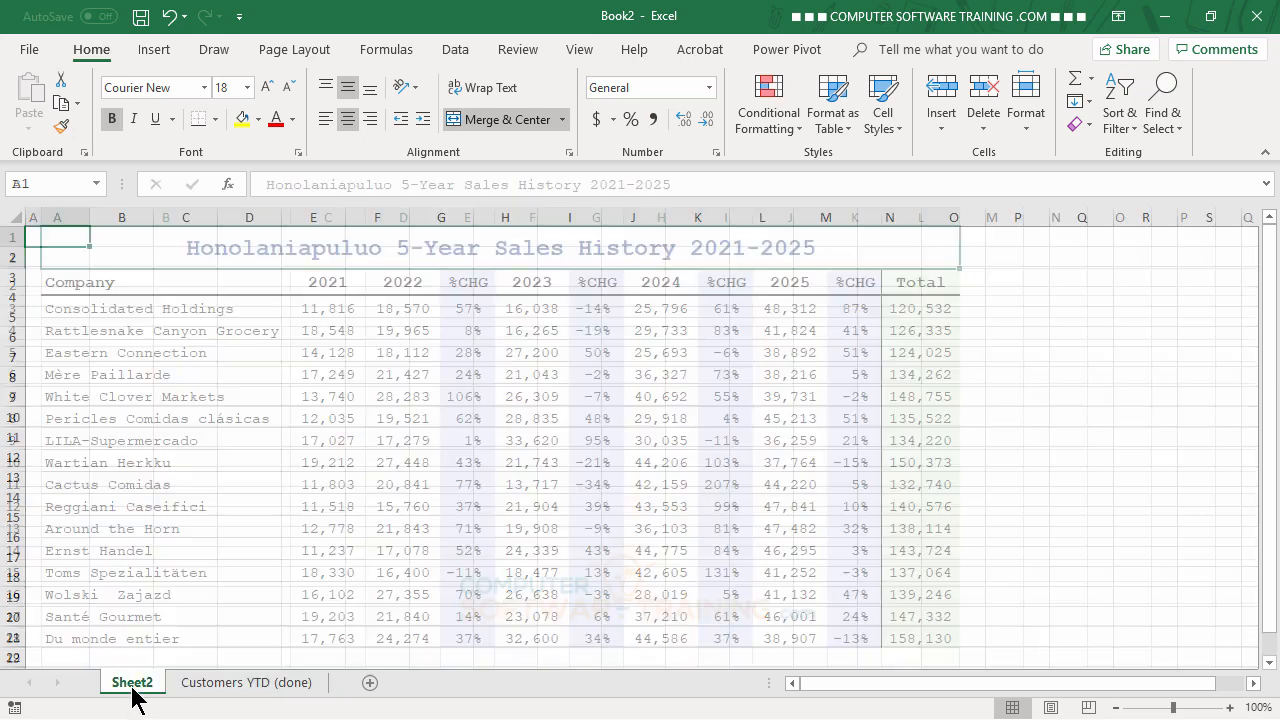
left_click(271, 685)
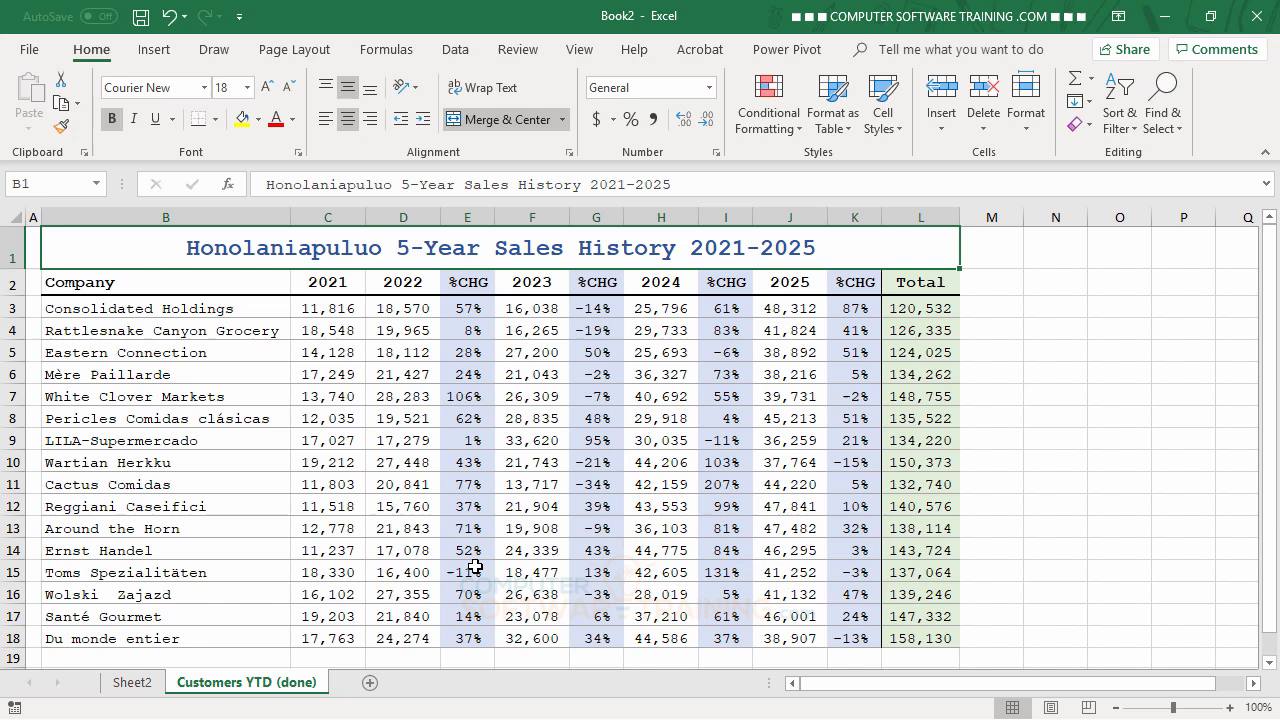
left_click(142, 688)
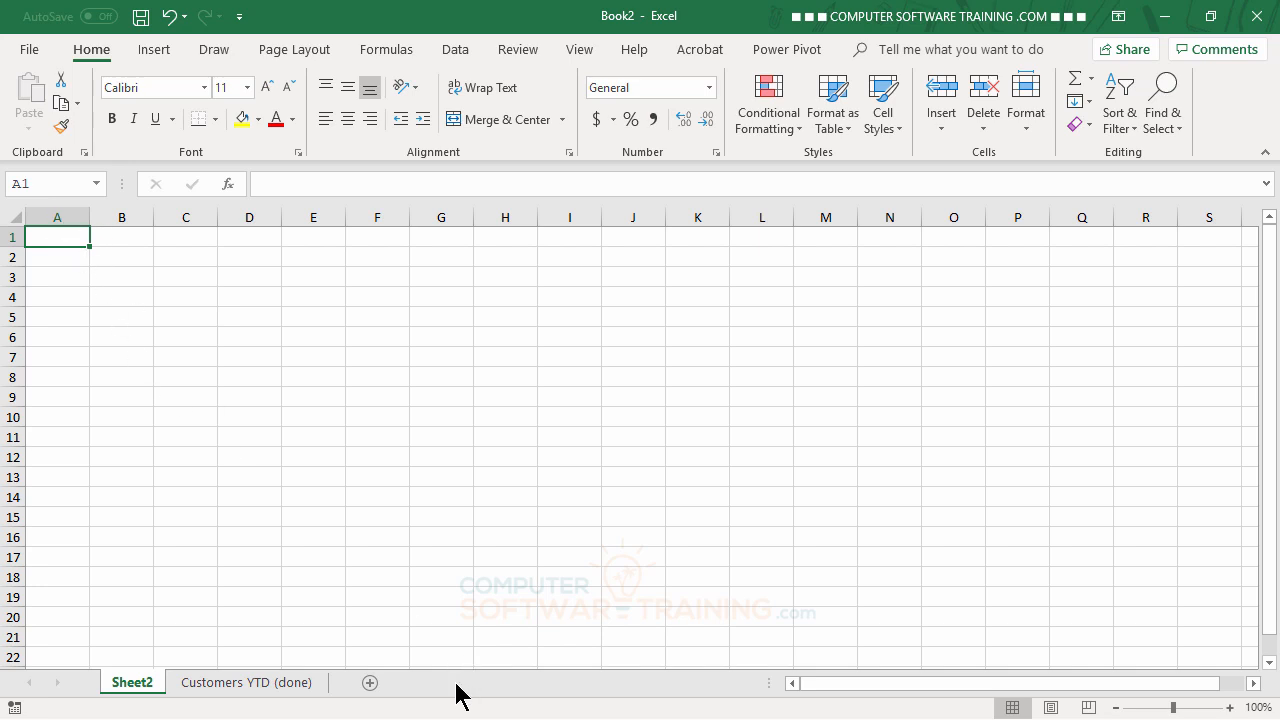
Enter the title "Honolaniapulului 5-Year Sales History 2021-2025" in cell A1
type("Hon")
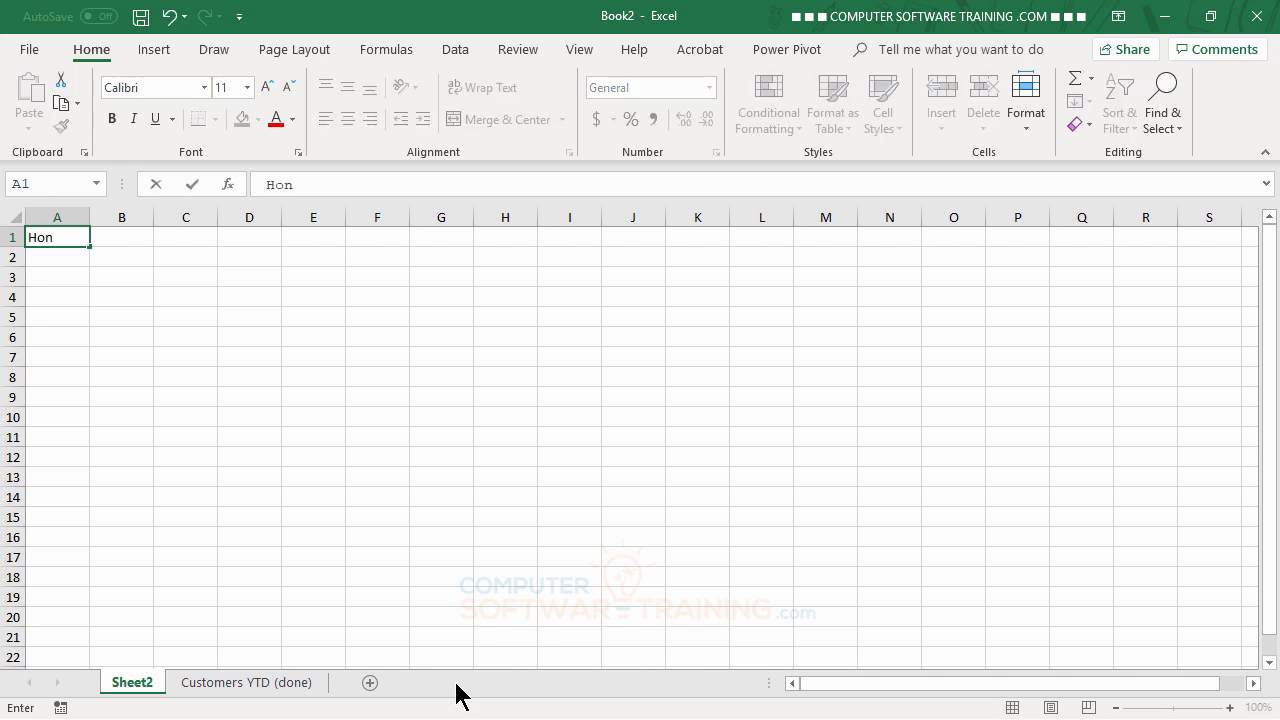
type("olaniapulului")
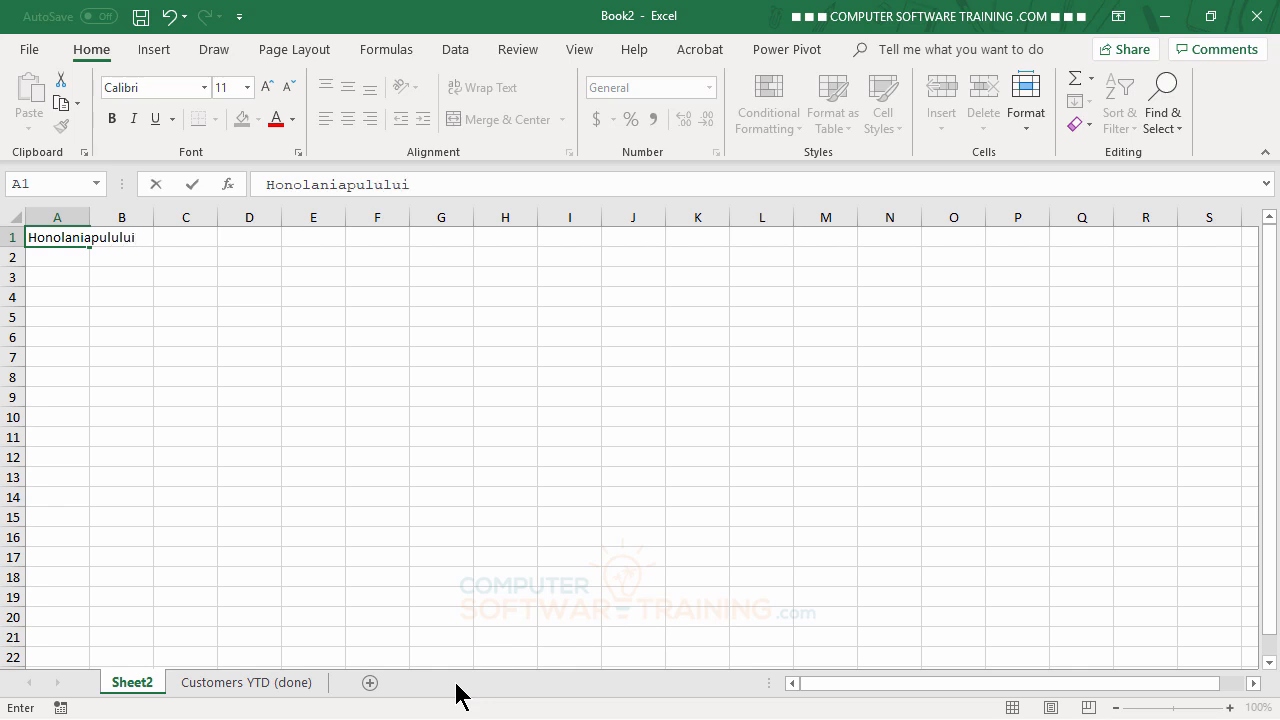
type(" 5-Year")
type("Sales")
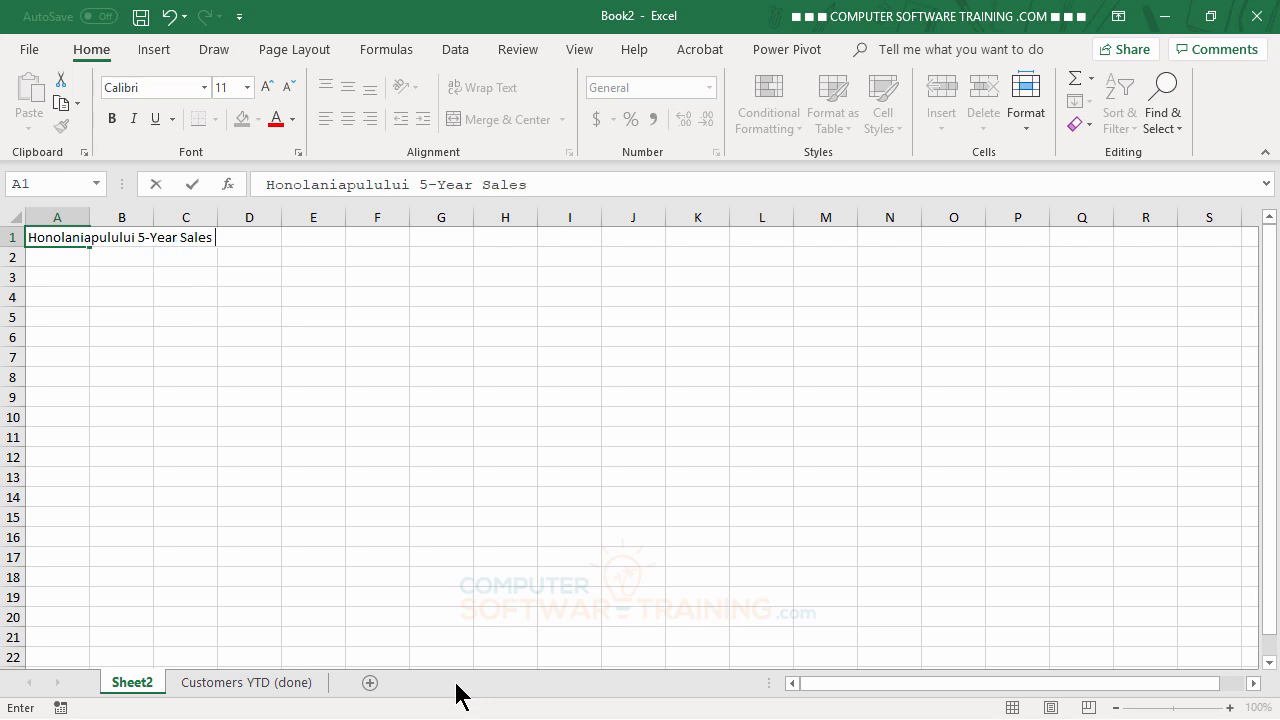
type(" History 2021-")
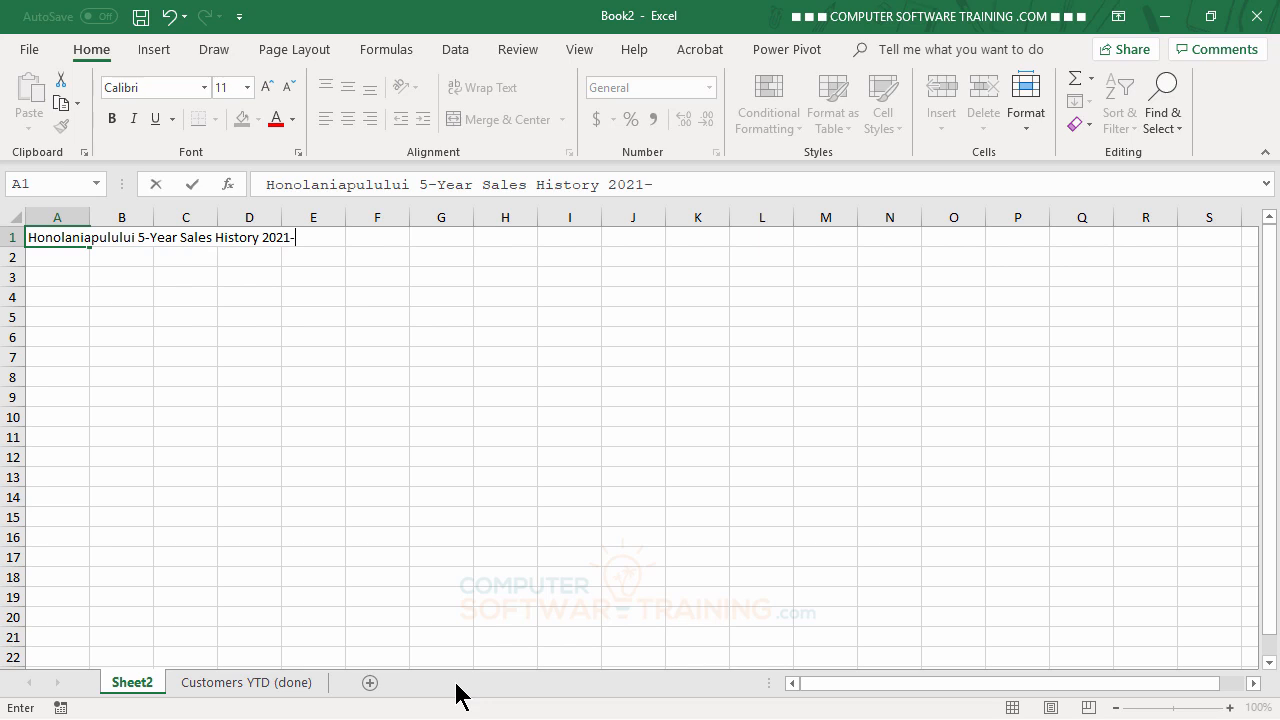
type("2025")
key("Return")
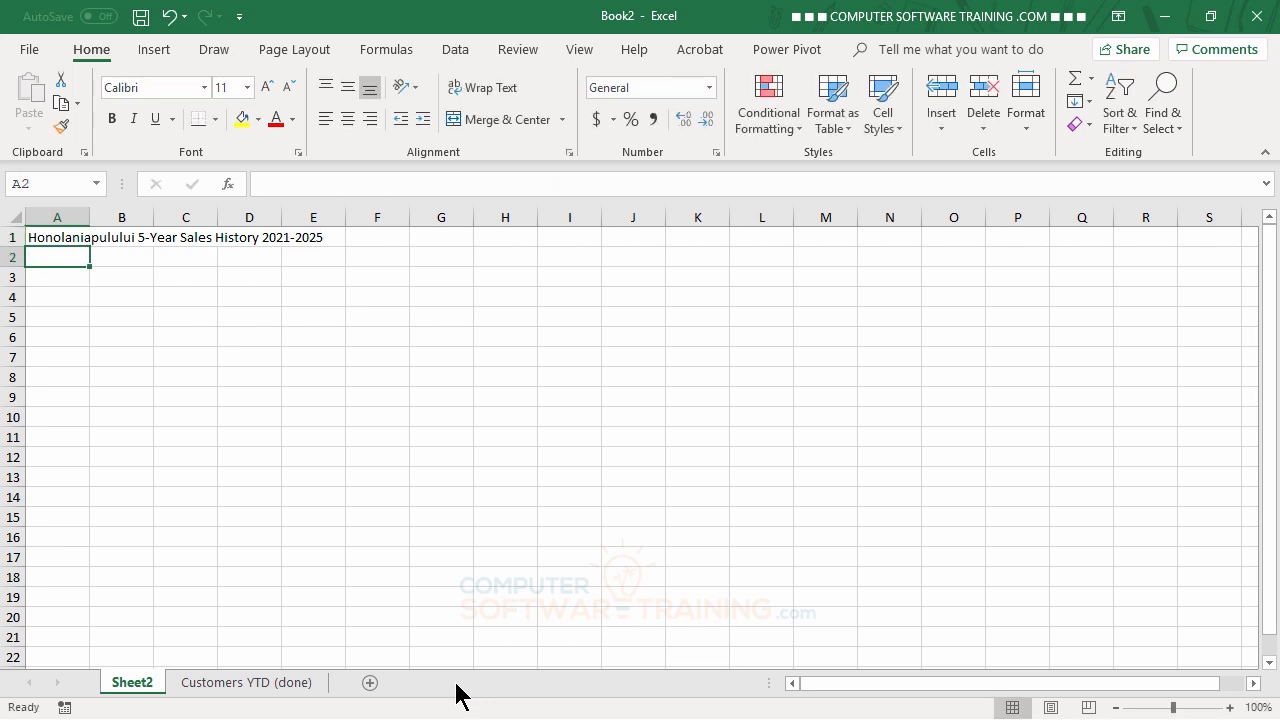
Enter the heading Company in A2 and fill A3:A18 with the company names from Consolidated Holdings through Du monde entier
type("Com")
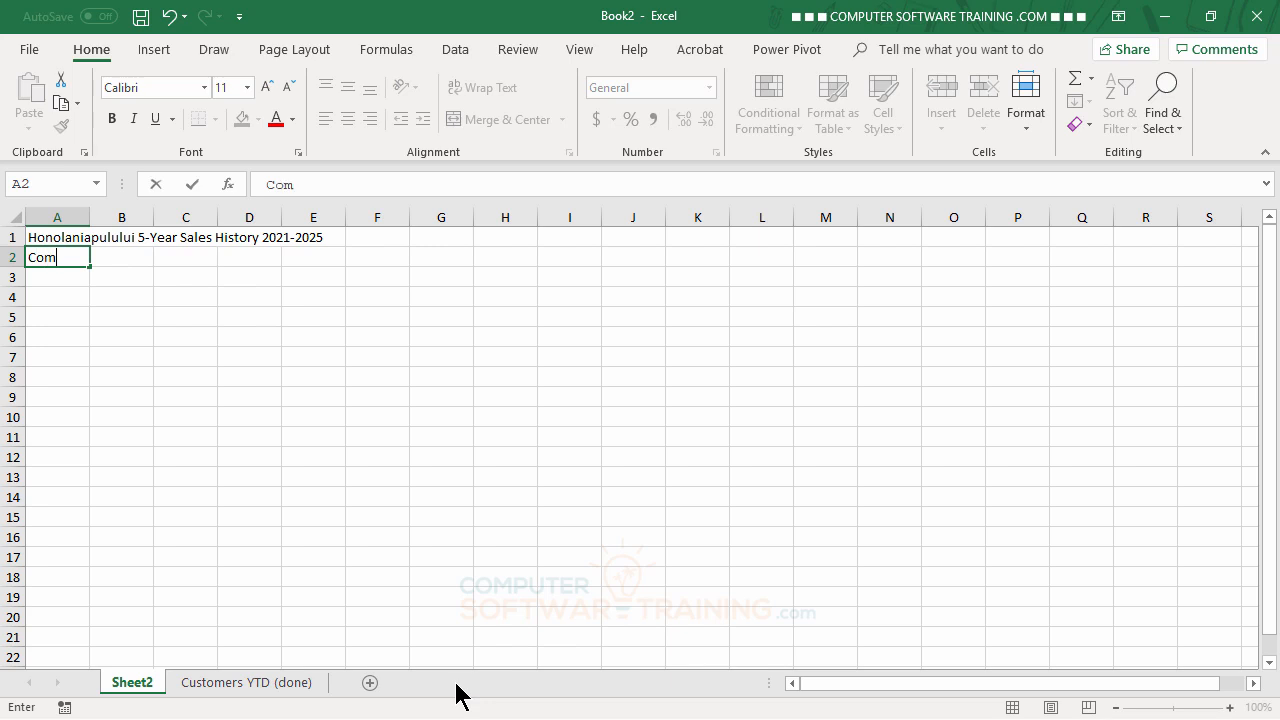
type("pany")
key("Return")
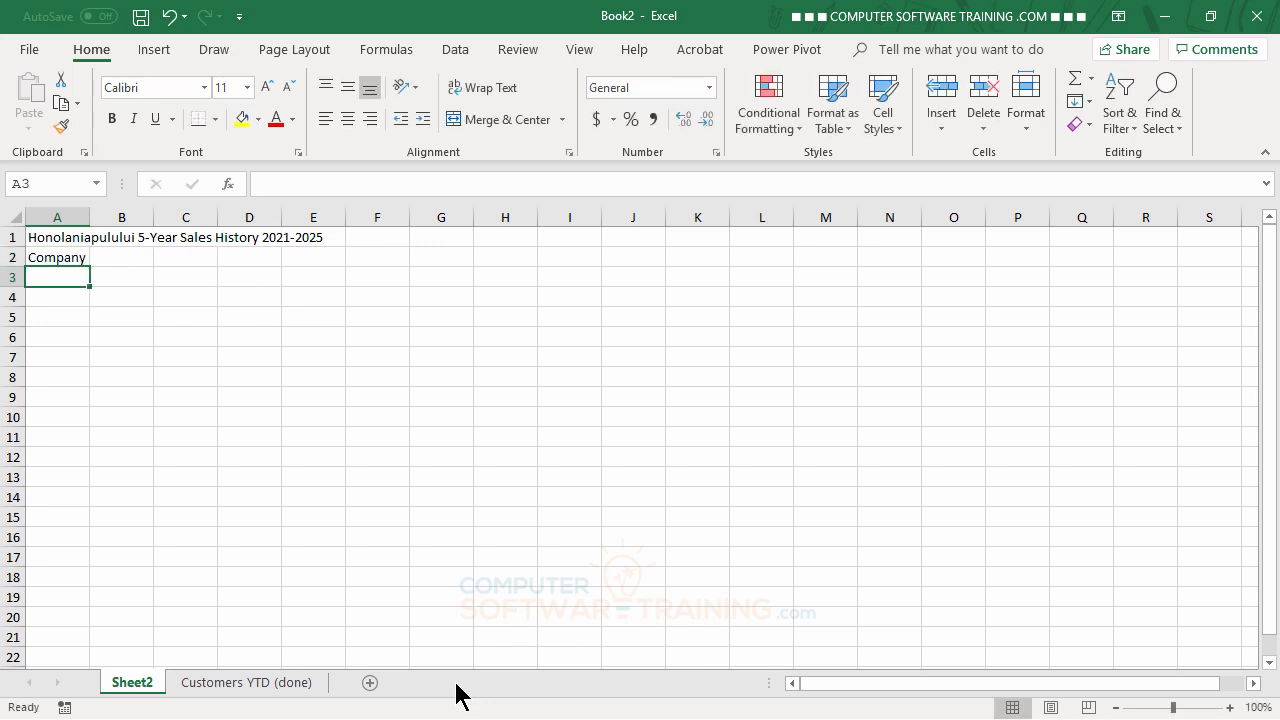
type("Consoli")
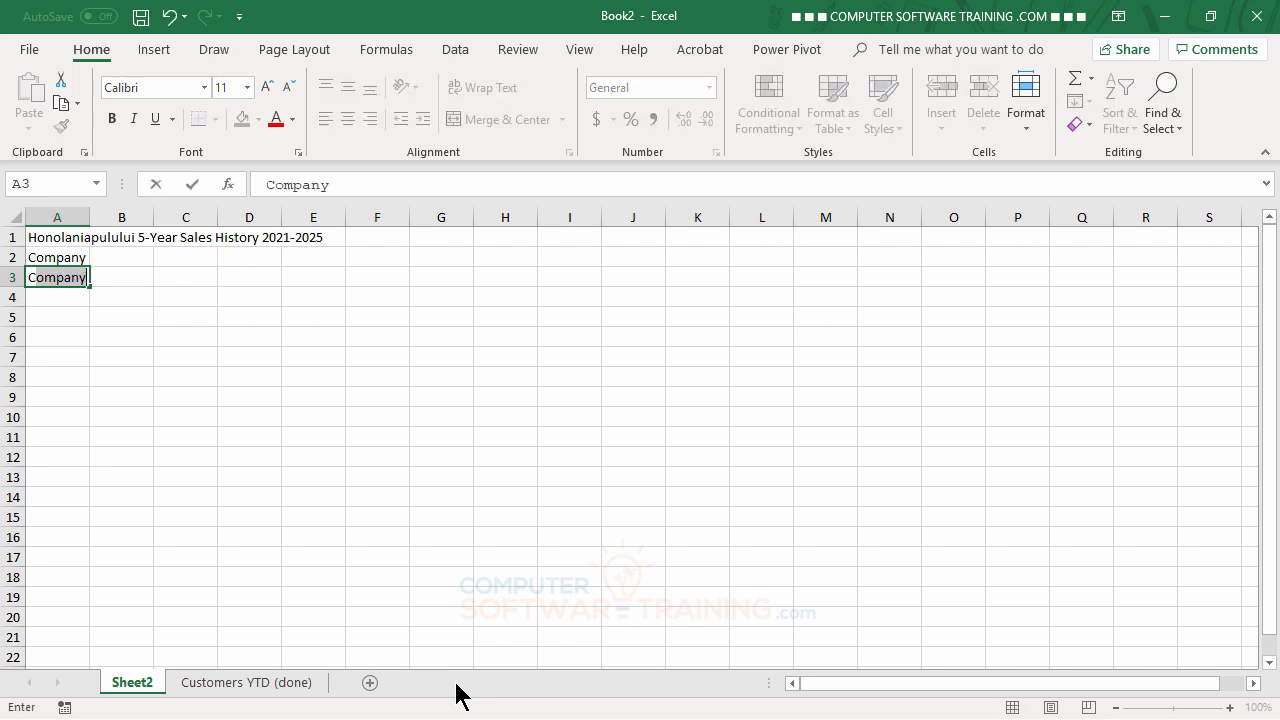
type("da")
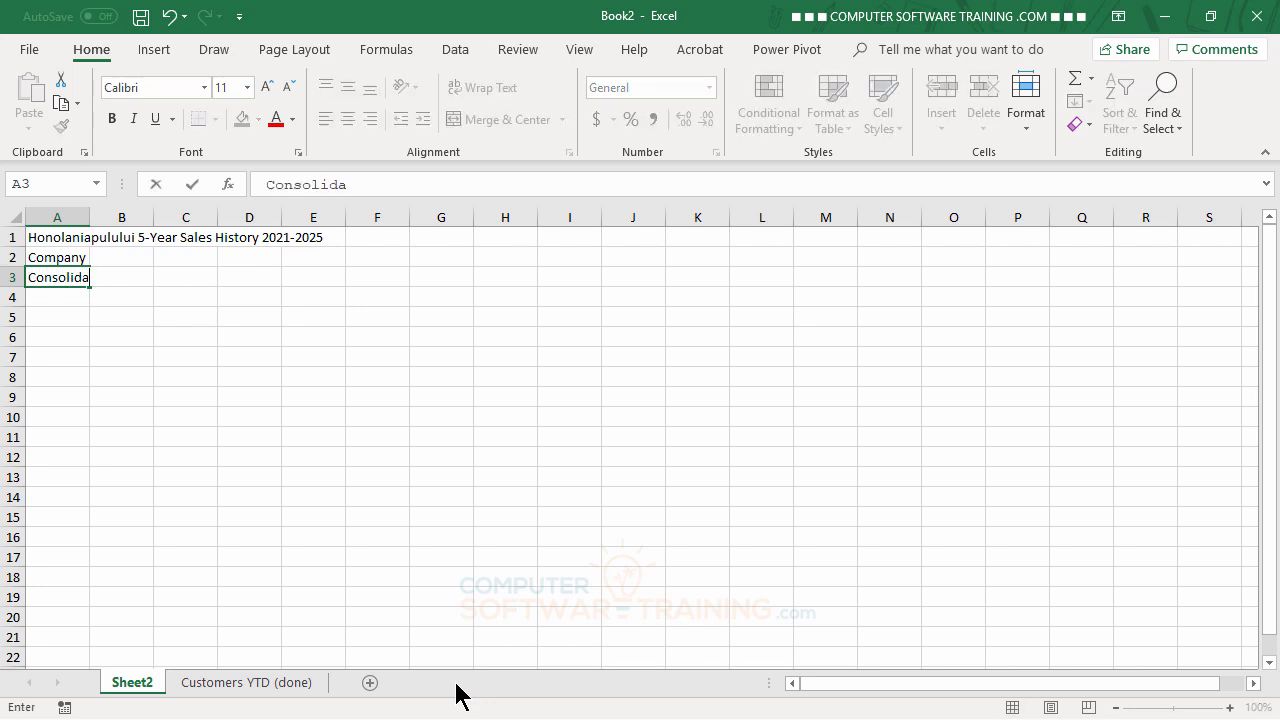
type("ted Holdings")
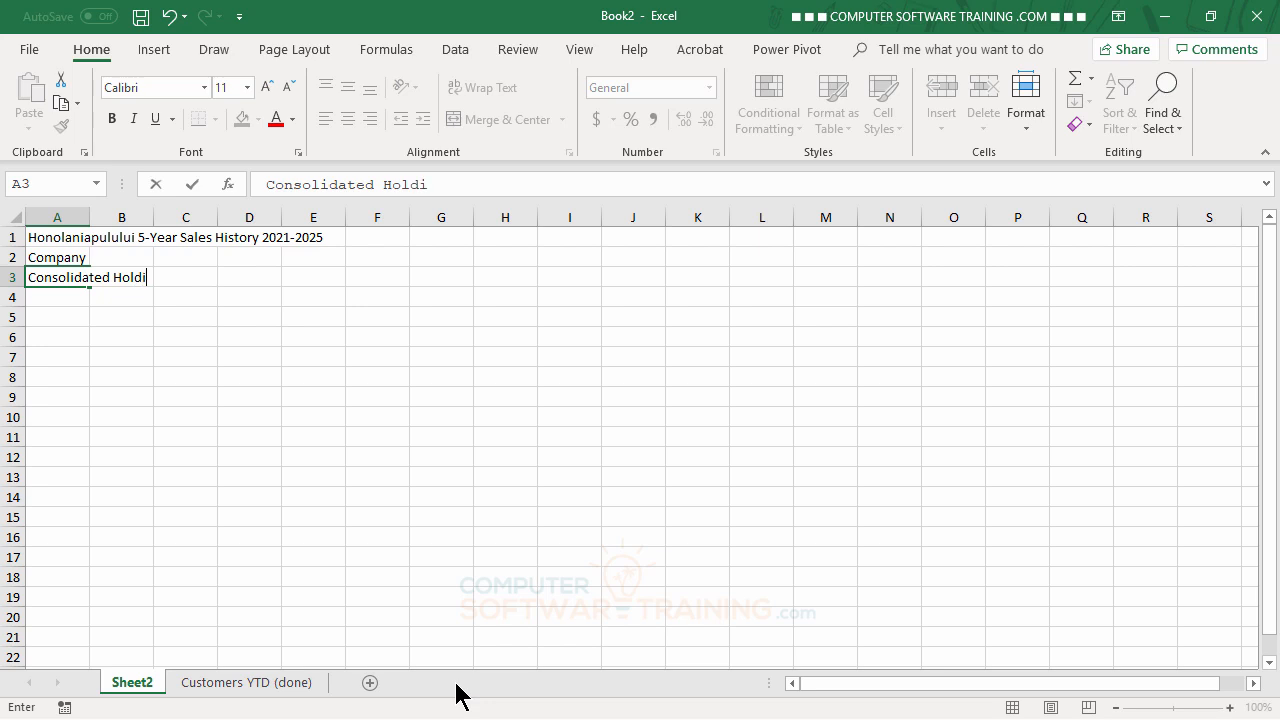
key("Return")
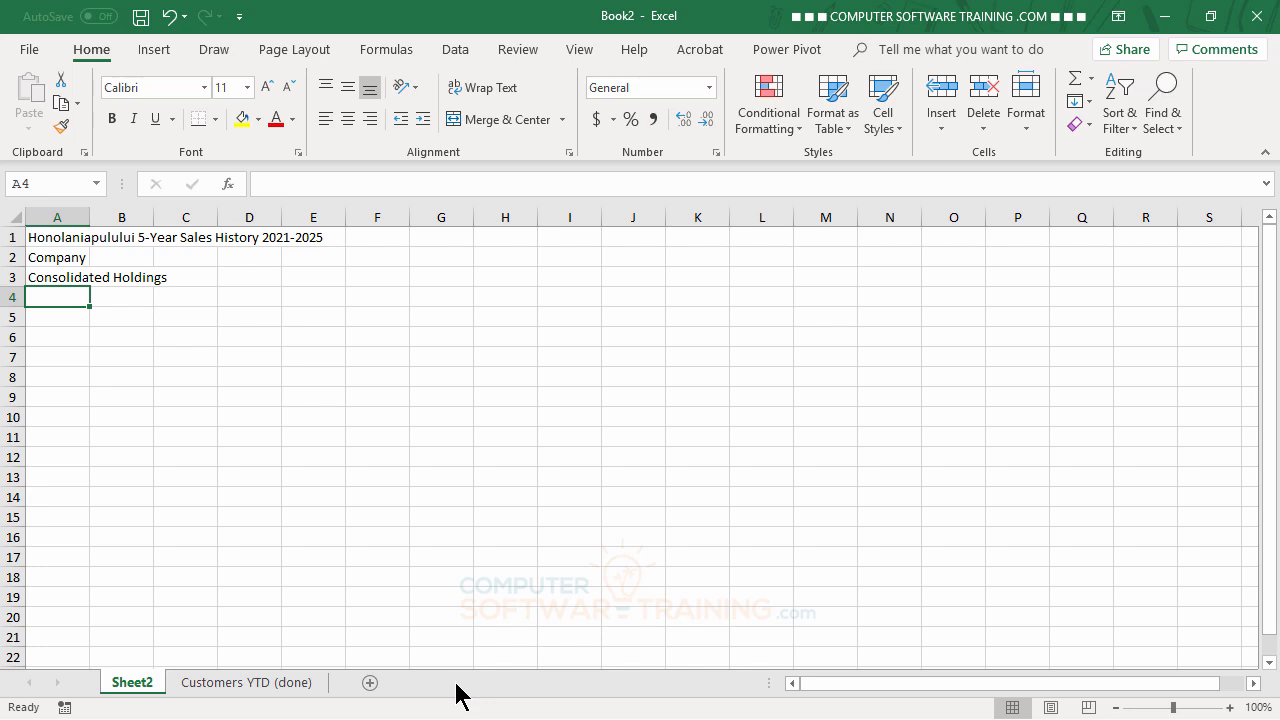
type("Rattlesnake Canyon Grocery Eastern Connection Mère Paillarde White Clover Markets Pericles Comidas clásicas LILA-Supermercado Wartian Herkku Cactus Comidas Reggiani Caseifici Around the Horn Ernst Handel Toms Spezialitäten Wolski  Zajazd Santé Gourmet Du monde entier")
left_click(57, 599)
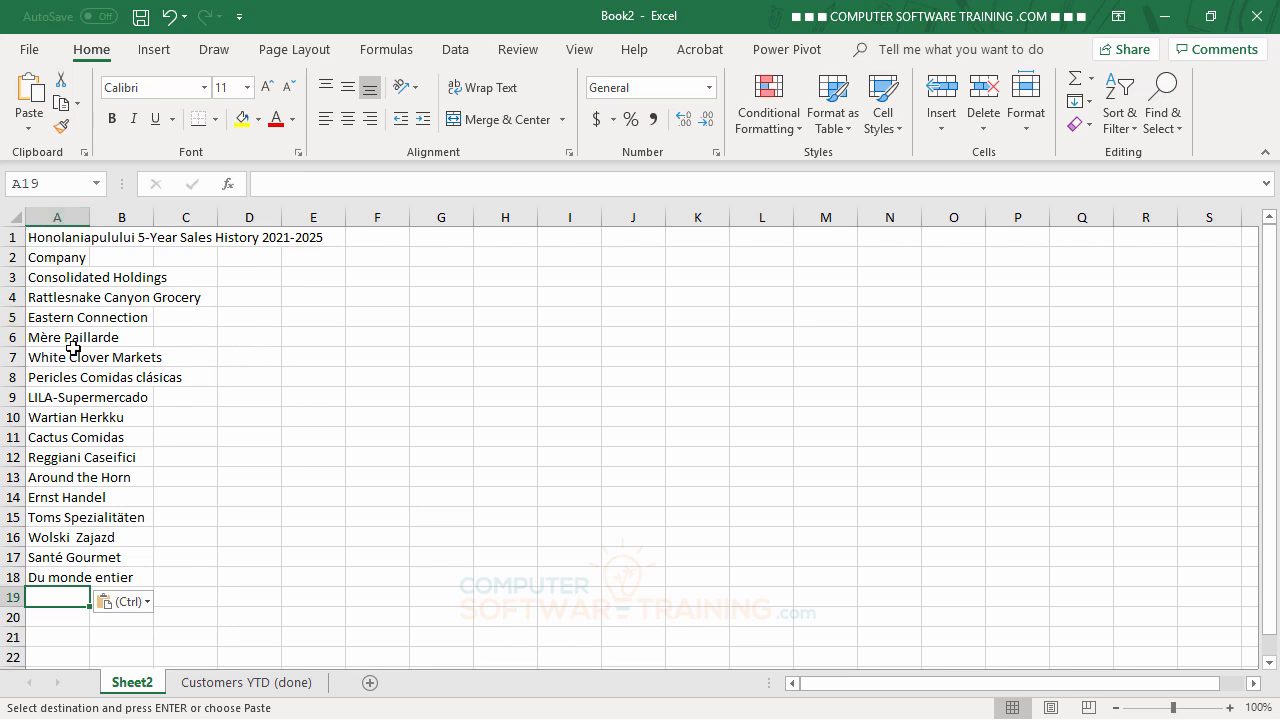
Insert a blank column before column A and narrow it to a slim margin beside the company list
left_click(42, 214)
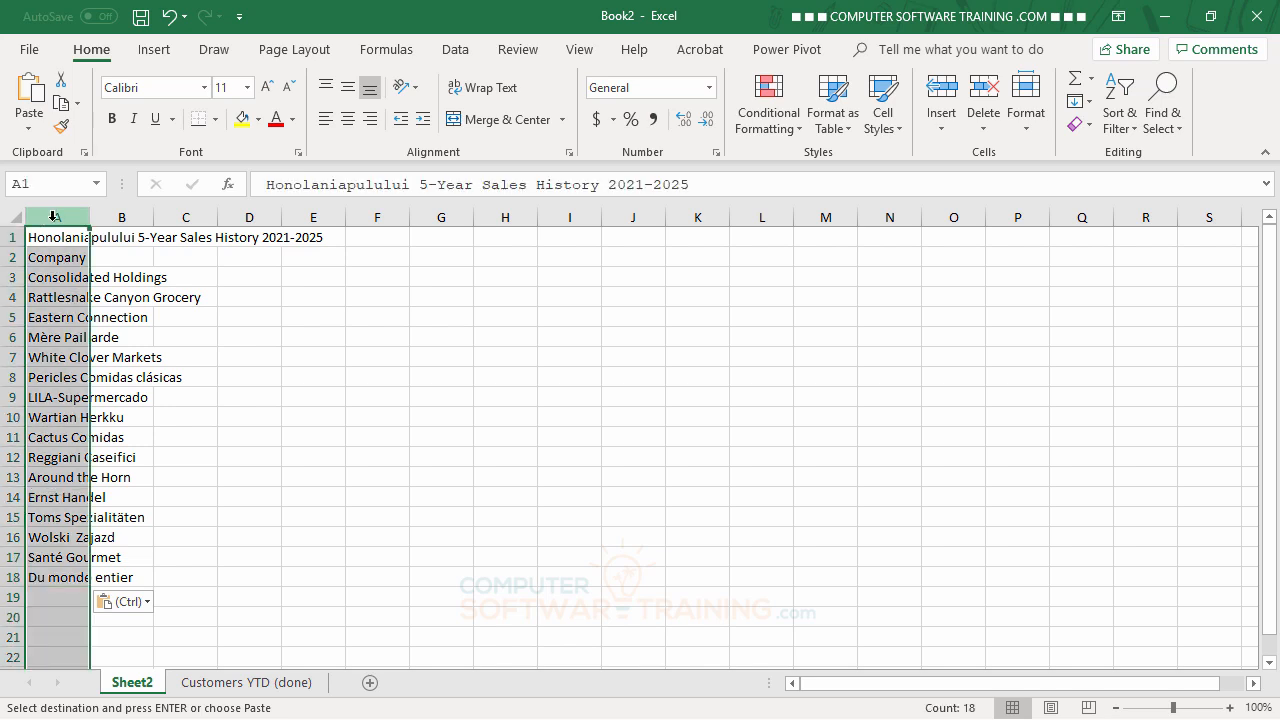
right_click(53, 216)
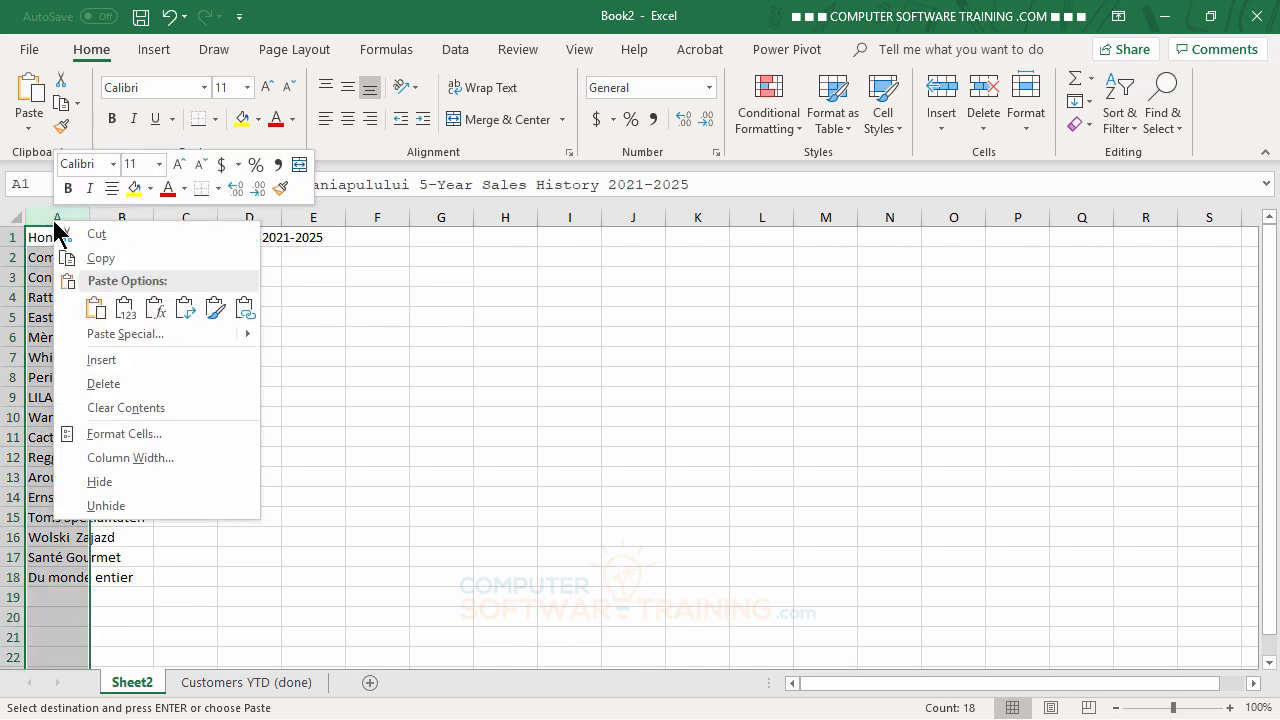
left_click(91, 363)
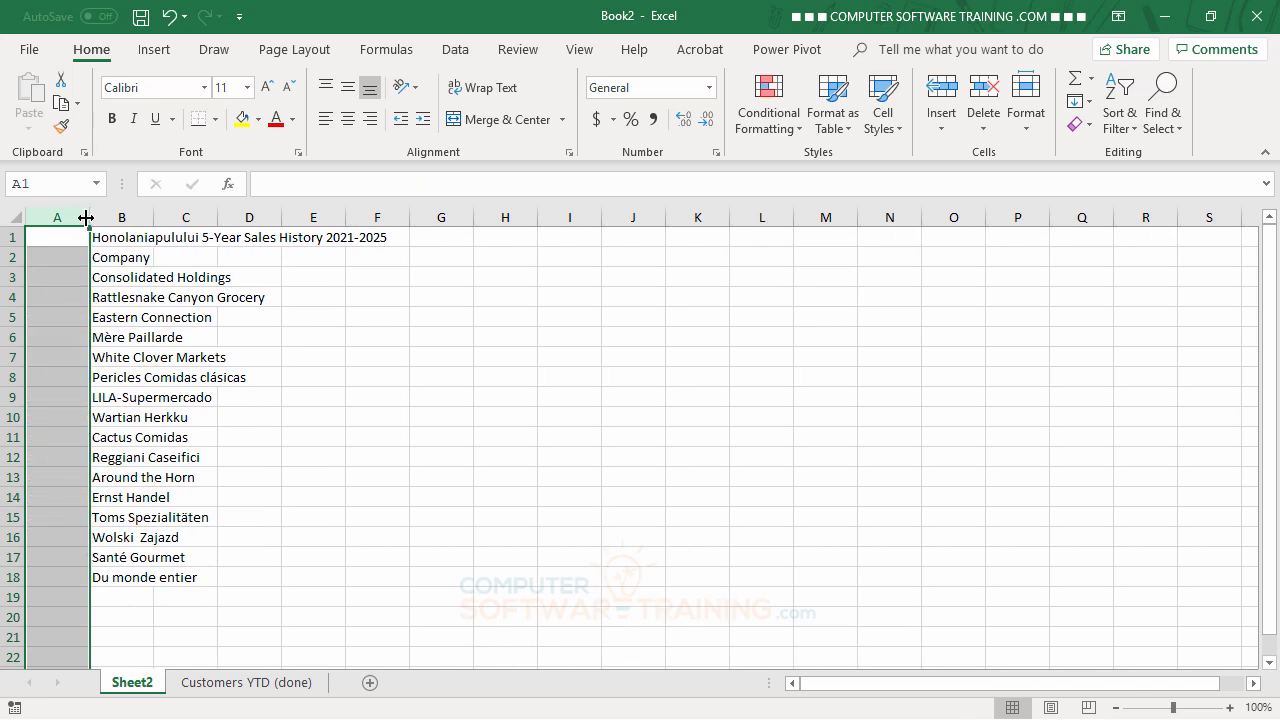
left_click_drag(89, 219, 36, 219)
left_click(194, 359)
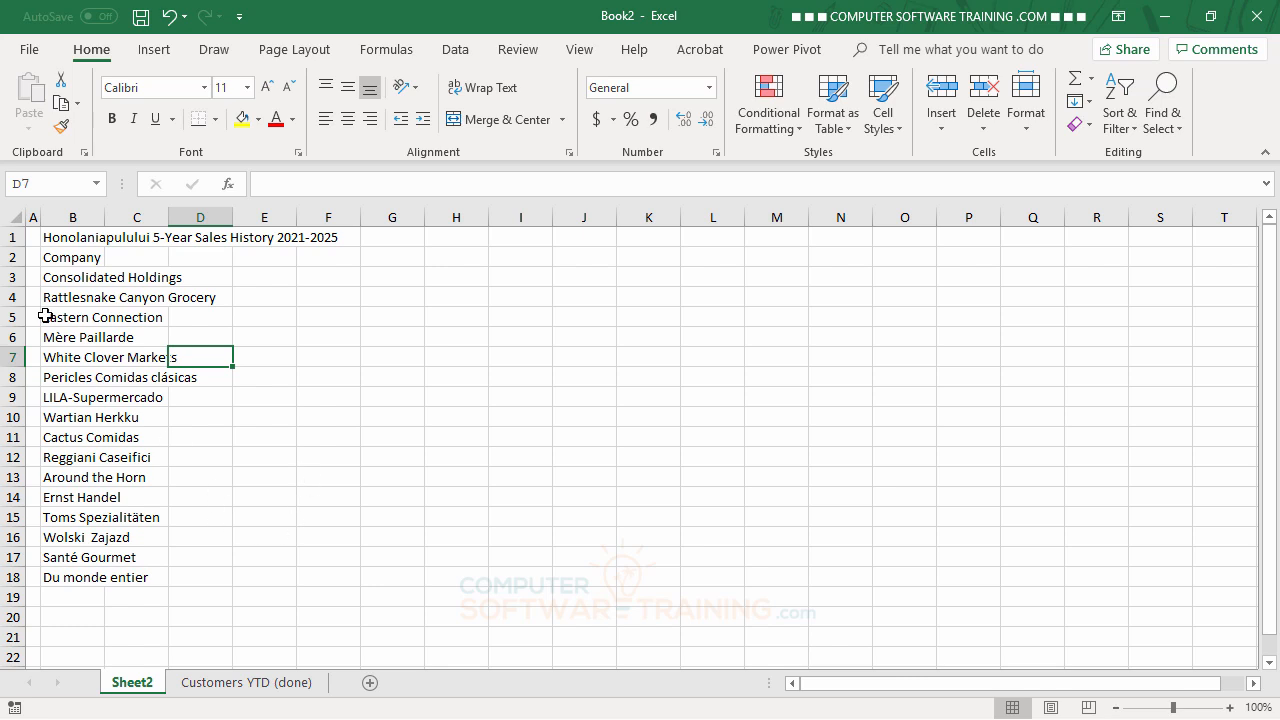
Set the font of the whole sheet to Courier New and widen column B to fit the company names
left_click(13, 217)
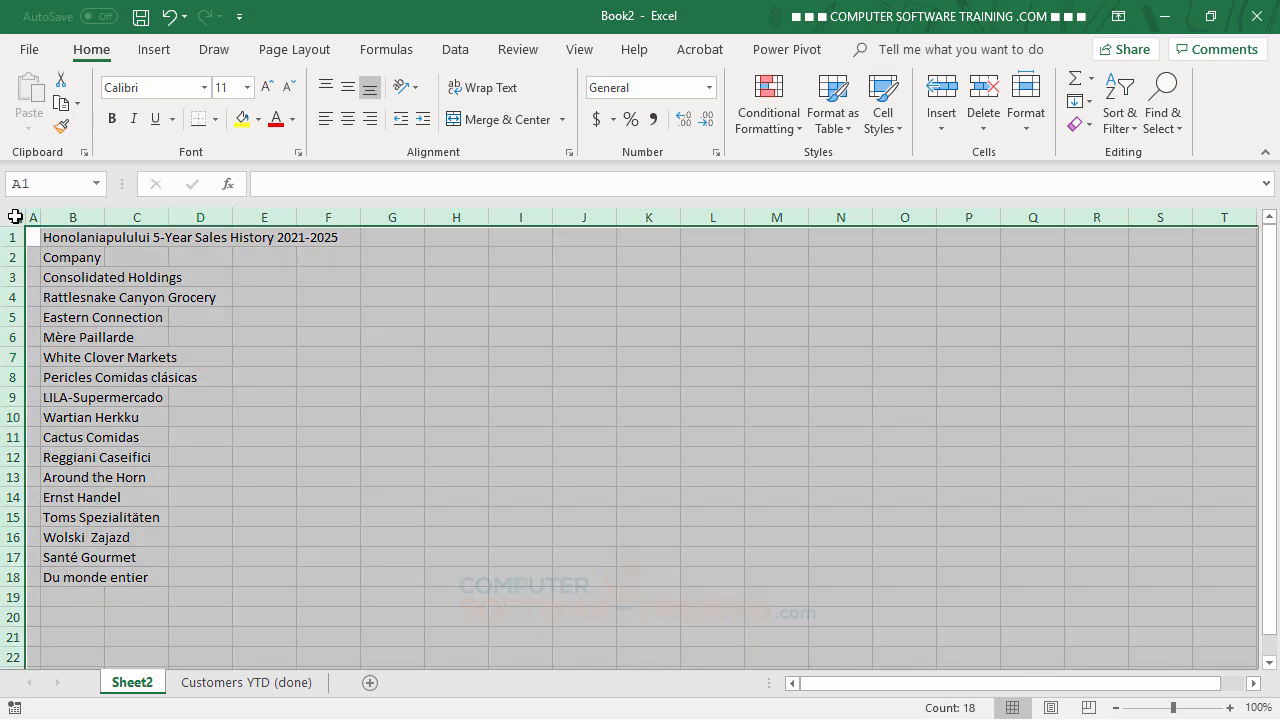
left_click(204, 86)
scroll(192, 341, "down", 10)
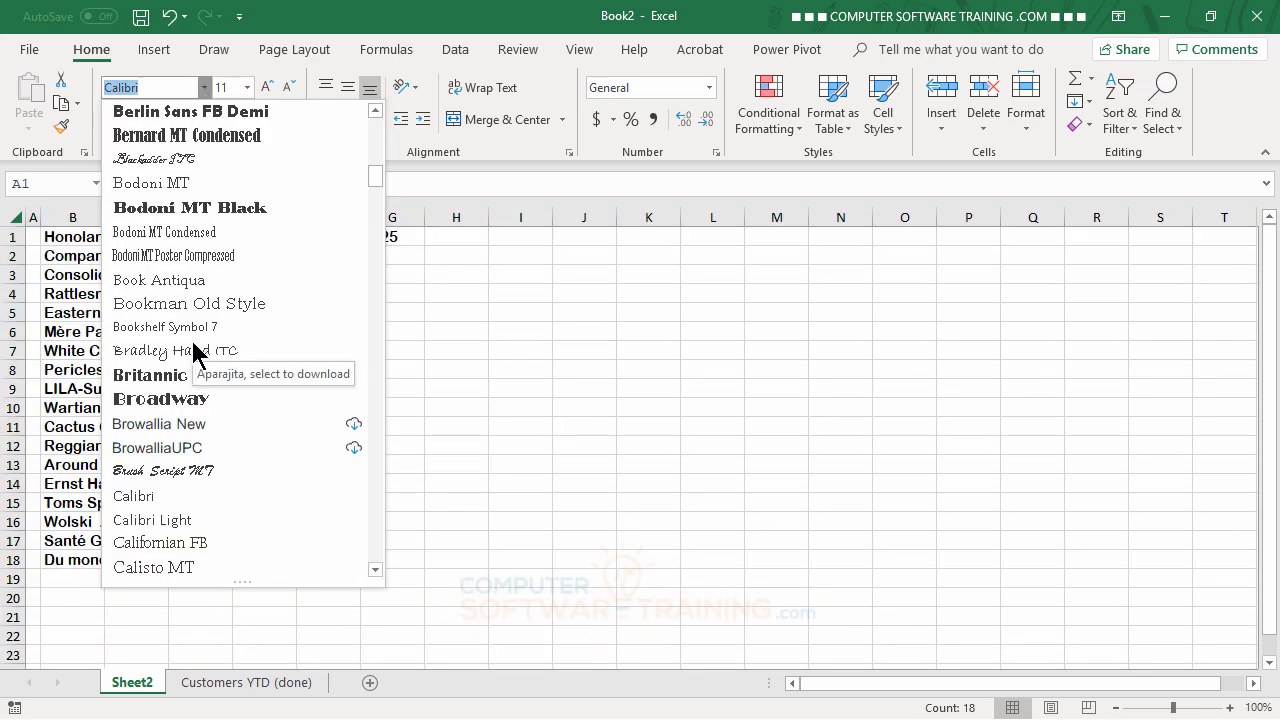
scroll(195, 355, "down", 8)
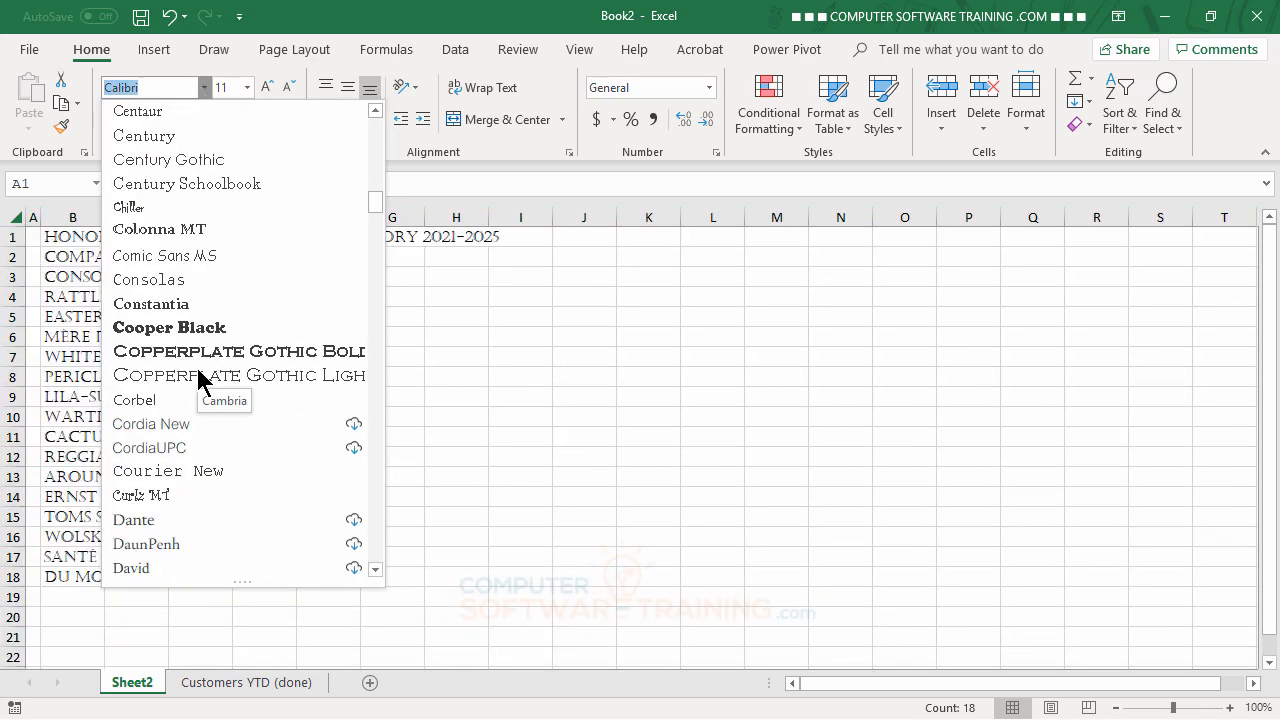
left_click(180, 469)
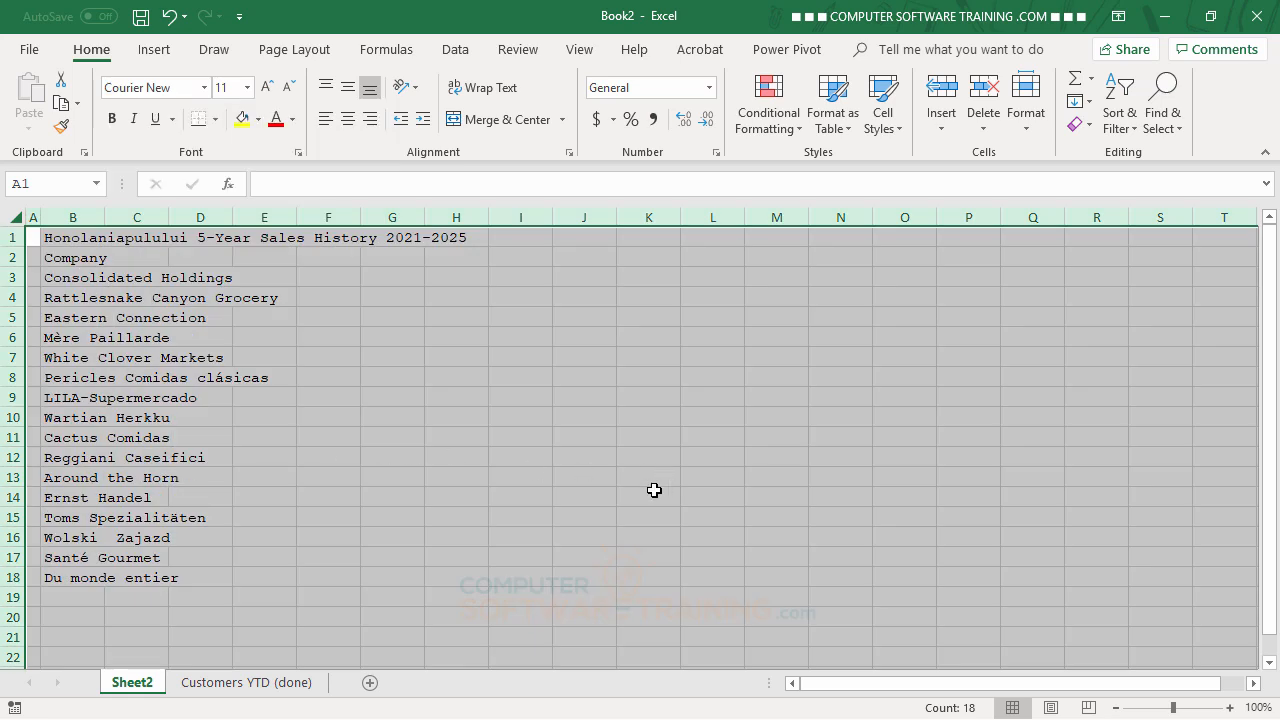
left_click(479, 457)
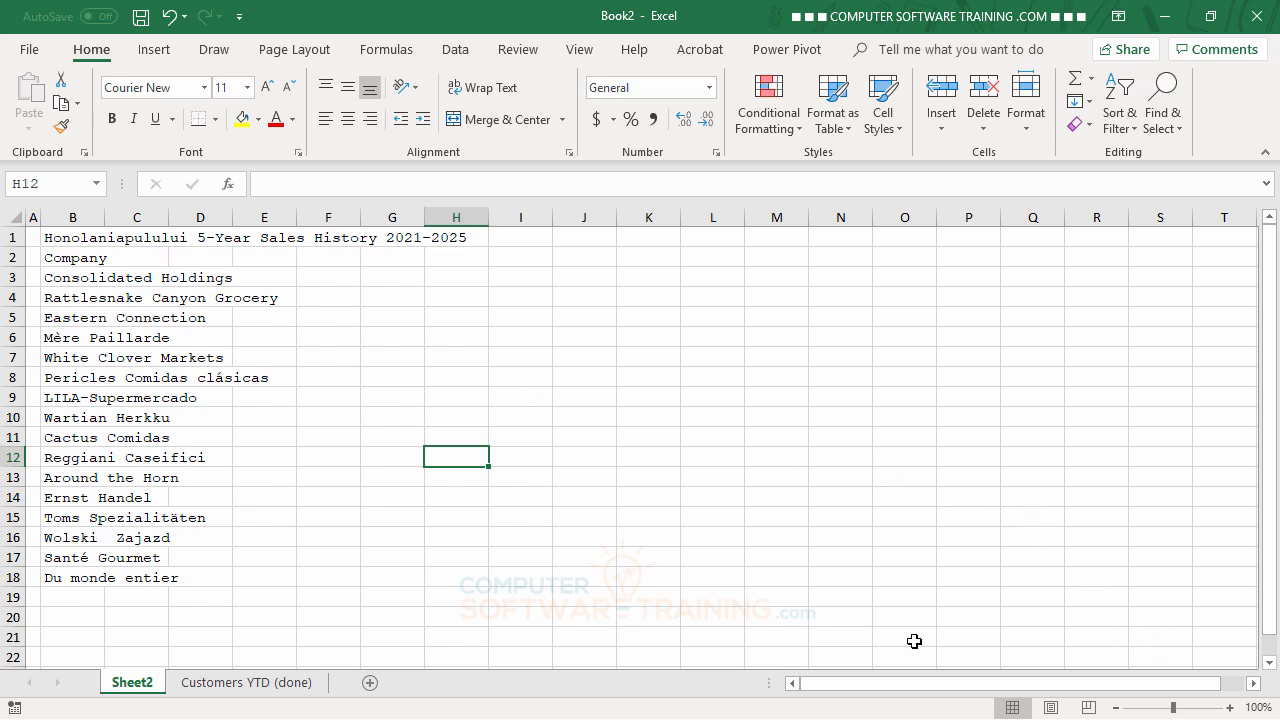
left_click_drag(104, 222, 297, 222)
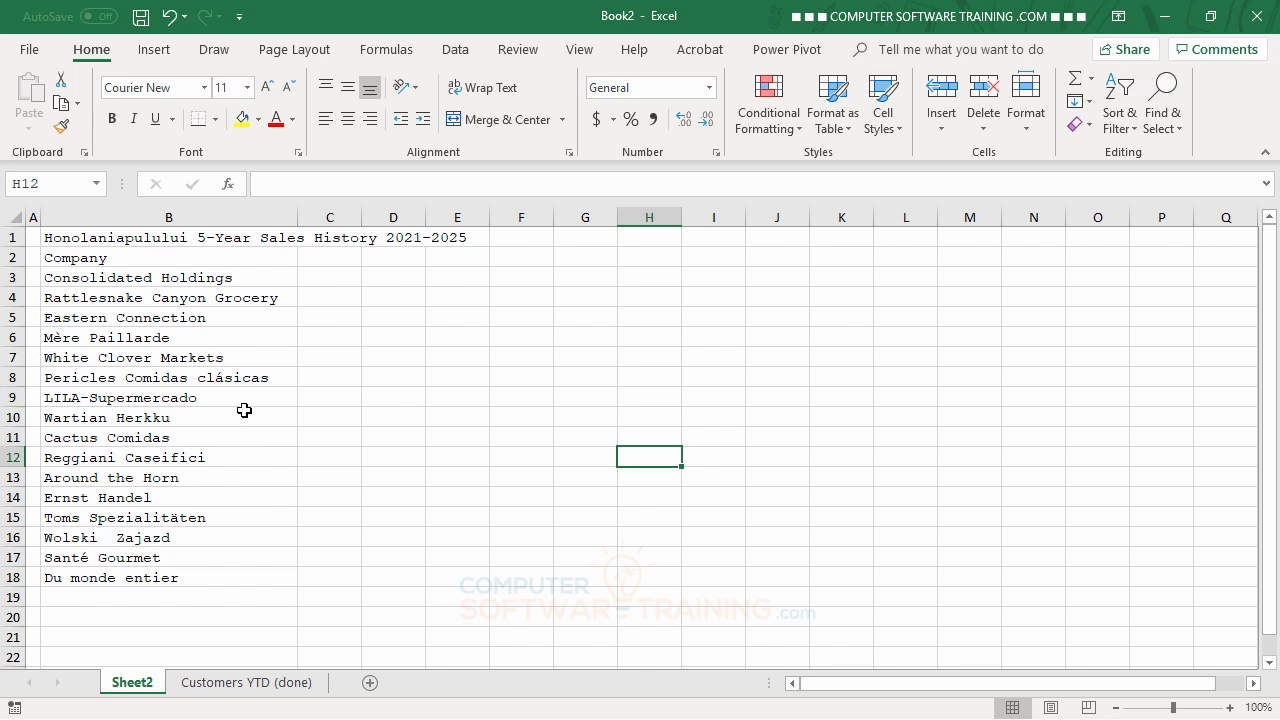
Enter the year headings 2021, 2022, 2023, 2024 and 2025 across cells C2 to G2
left_click(326, 259)
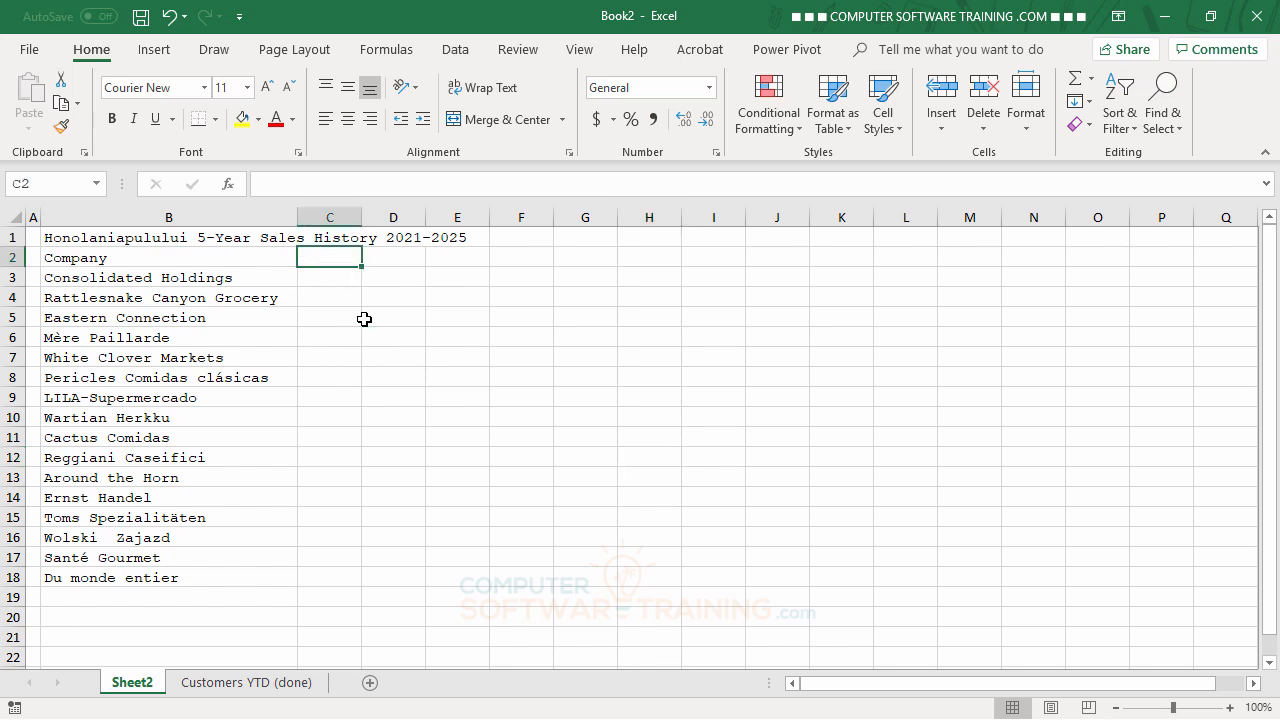
type("201")
key("BackSpace")
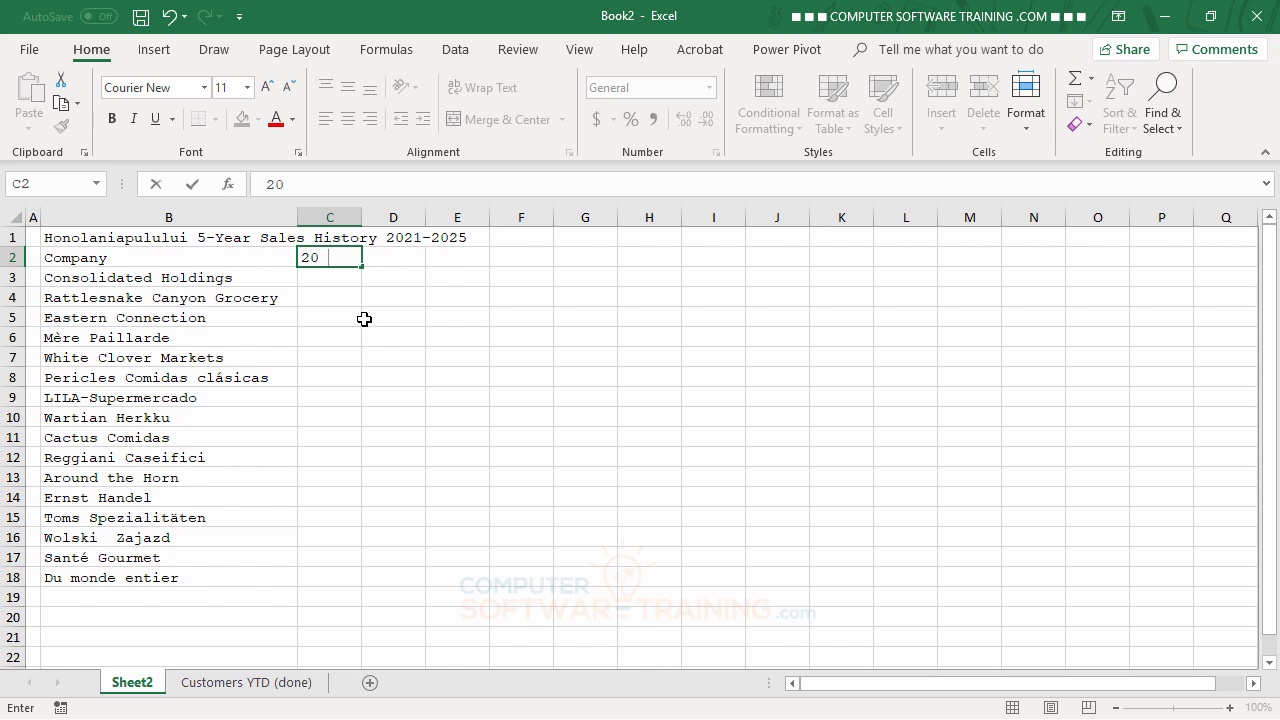
type("21")
key("Tab")
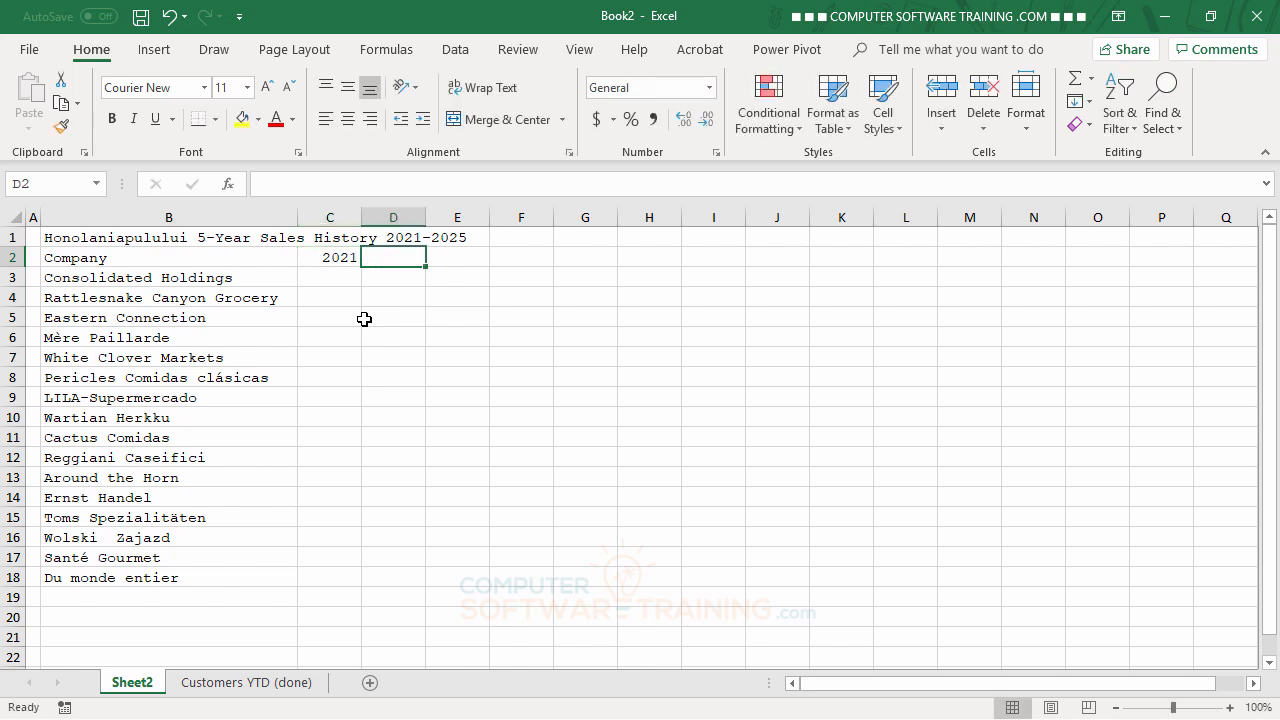
type("2022")
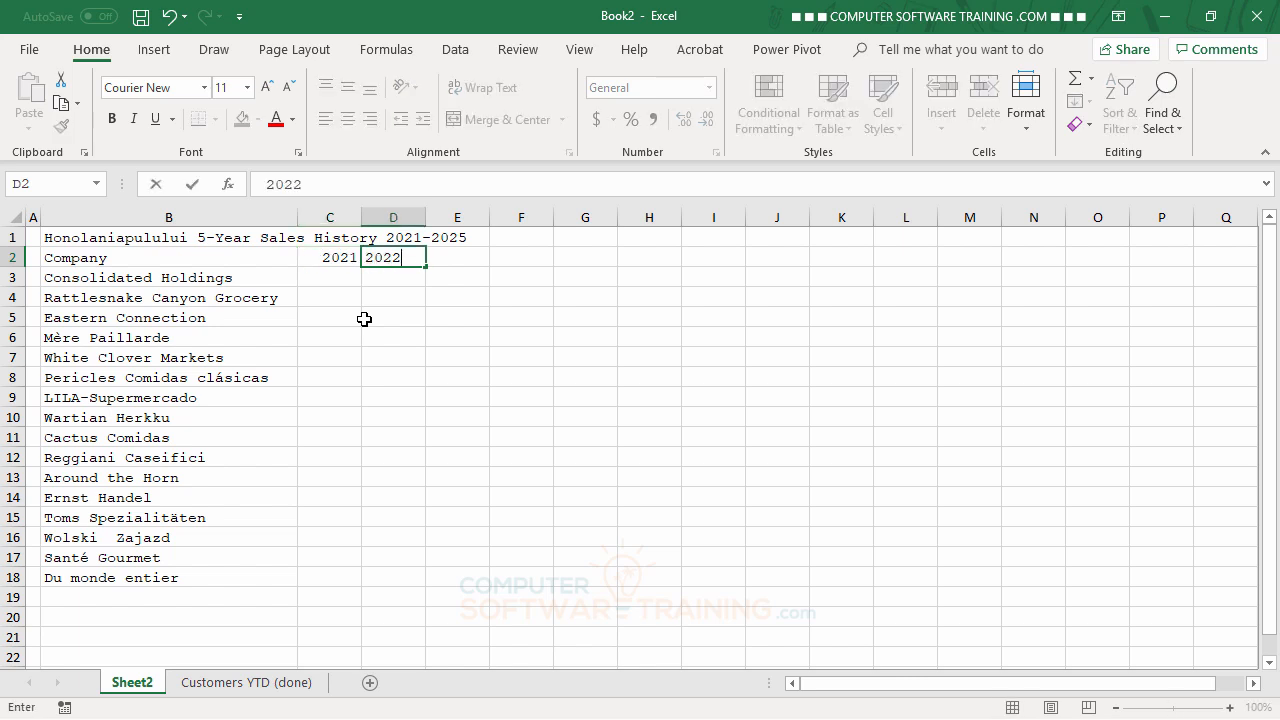
key("Tab")
type("202")
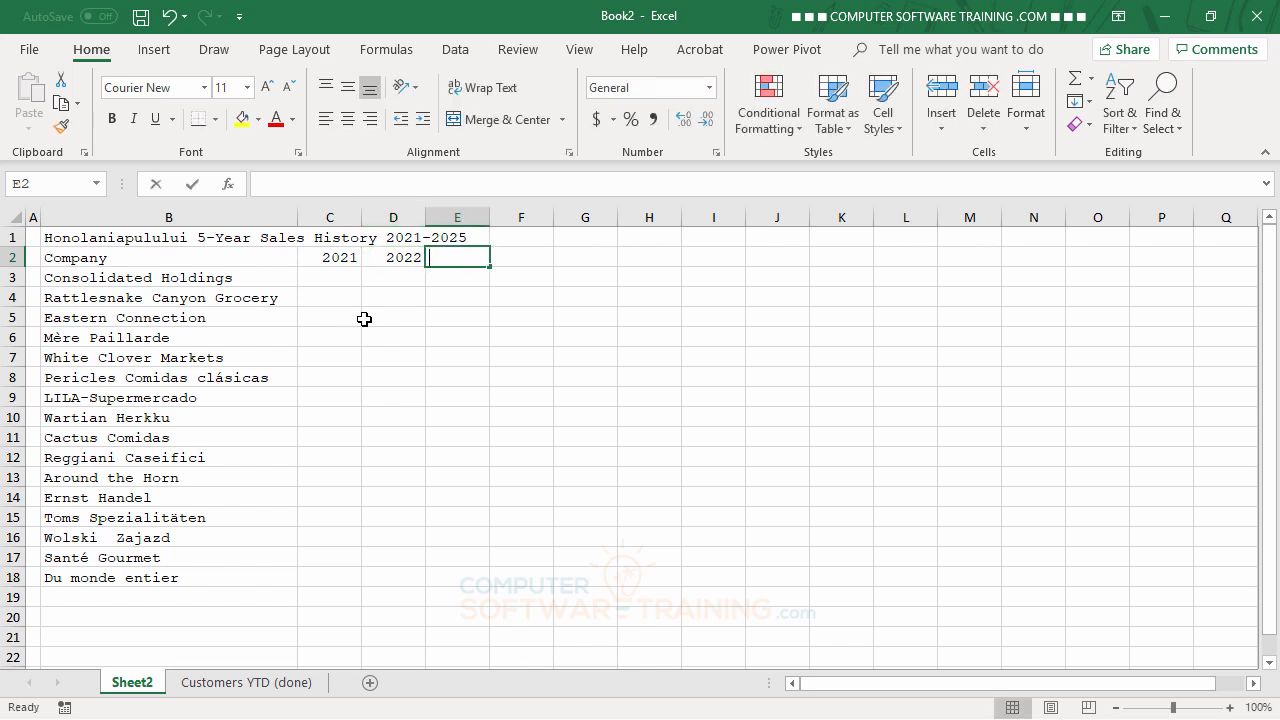
type("3")
key("Tab")
type("202")
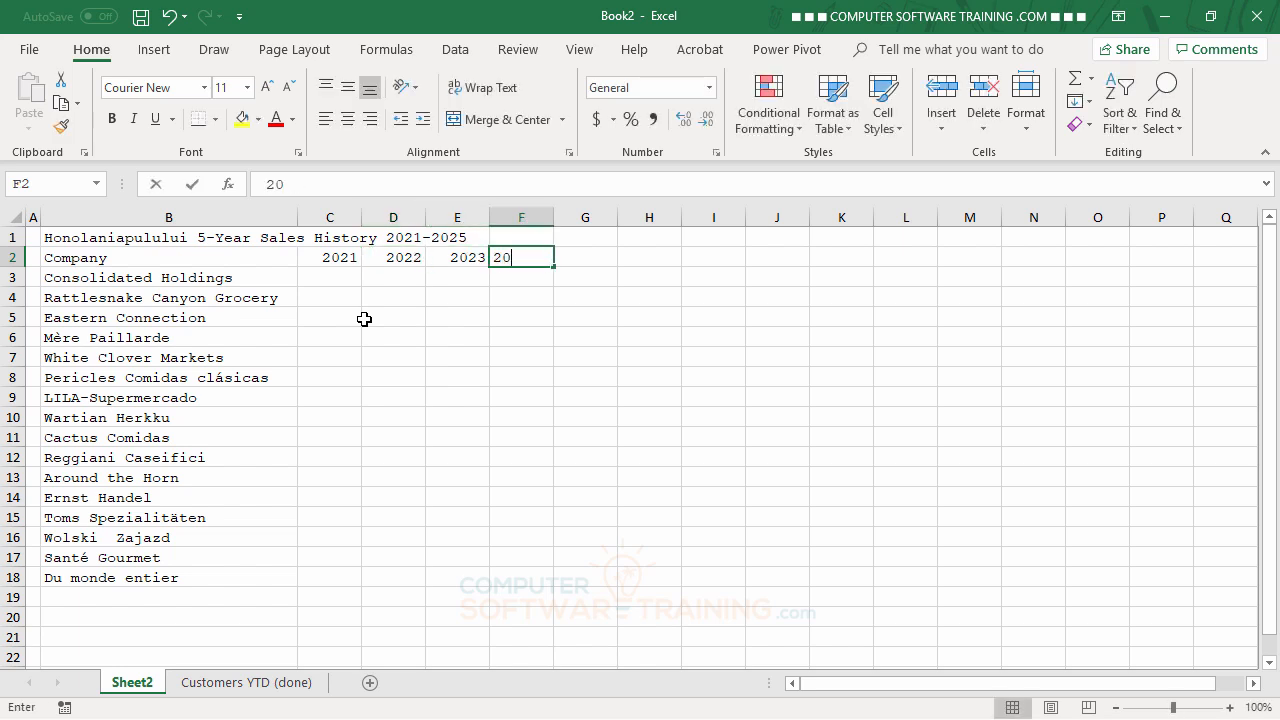
type("4")
key("Tab")
type("20")
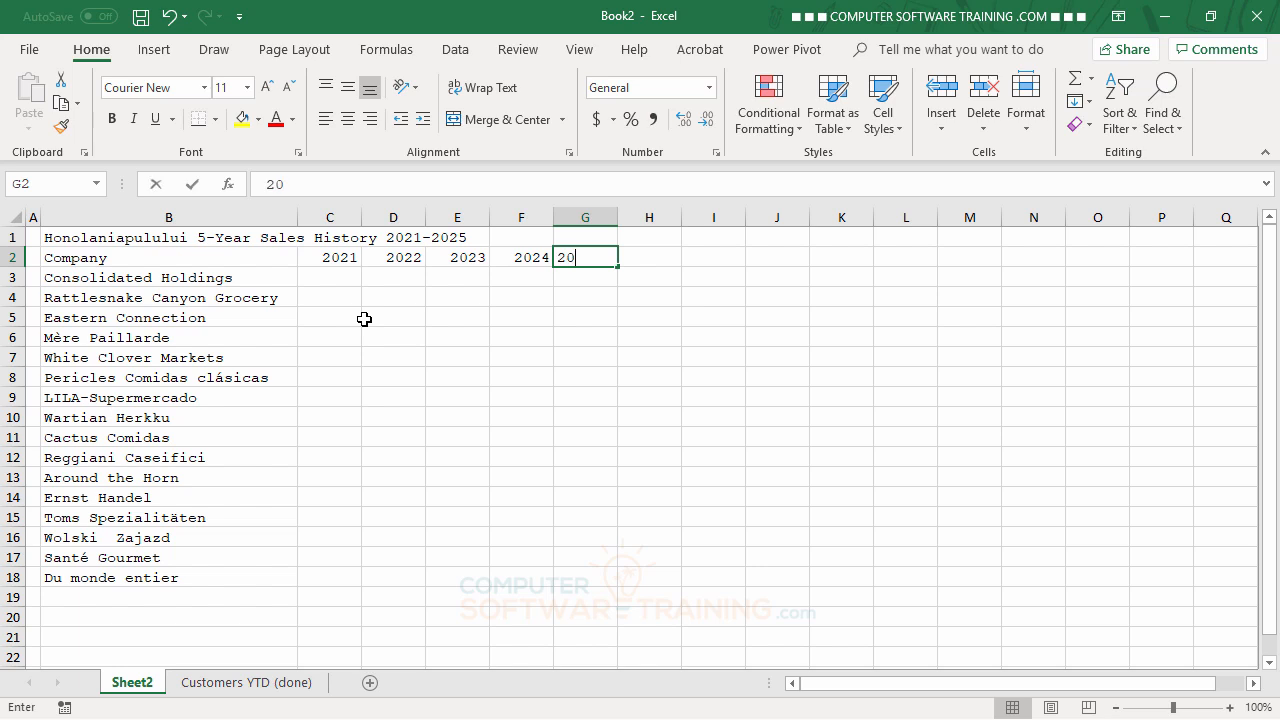
type("25")
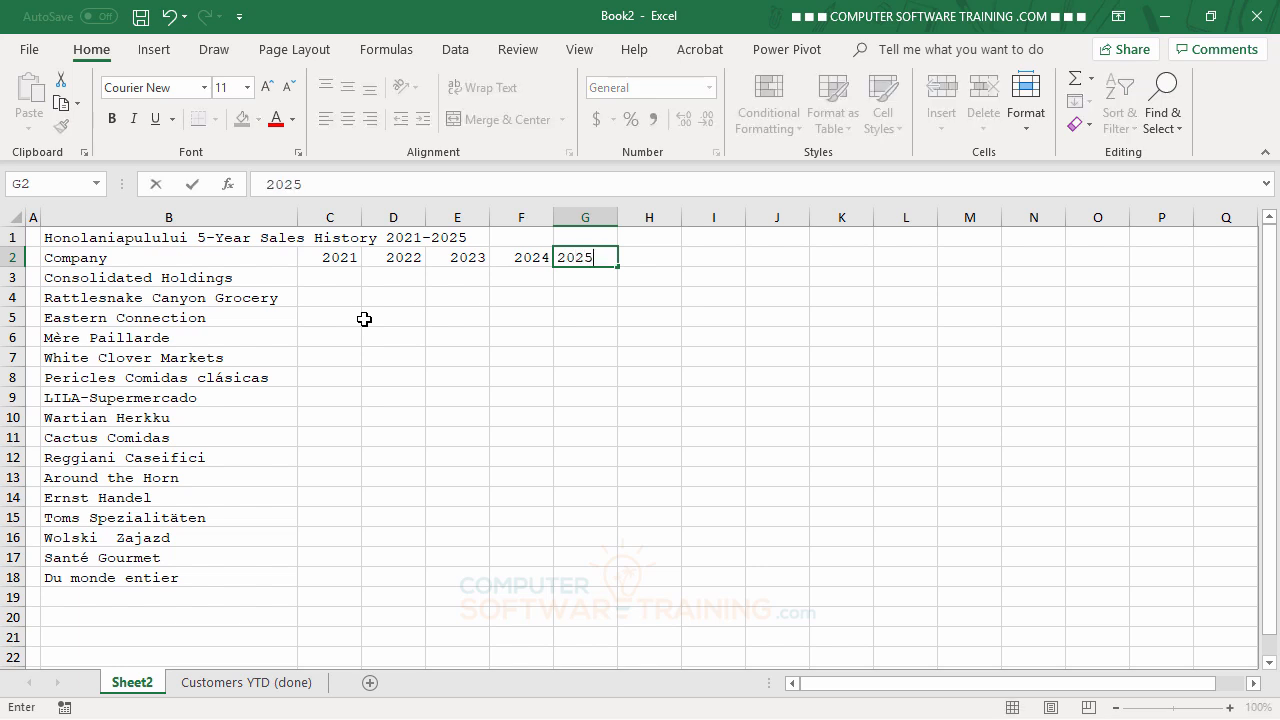
key("Return")
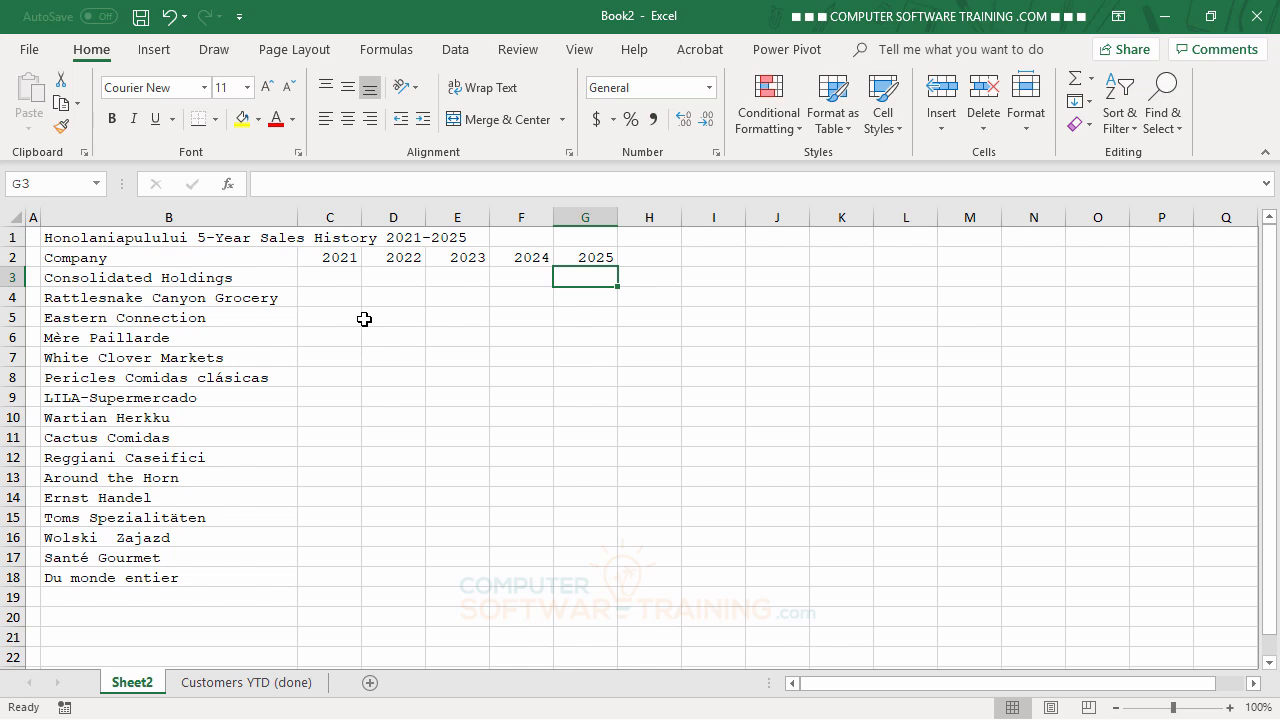
Enter the yearly sales figures in C3:G18, starting with 11816 in C3 and 18548 in C4 for 2021
left_click(330, 281)
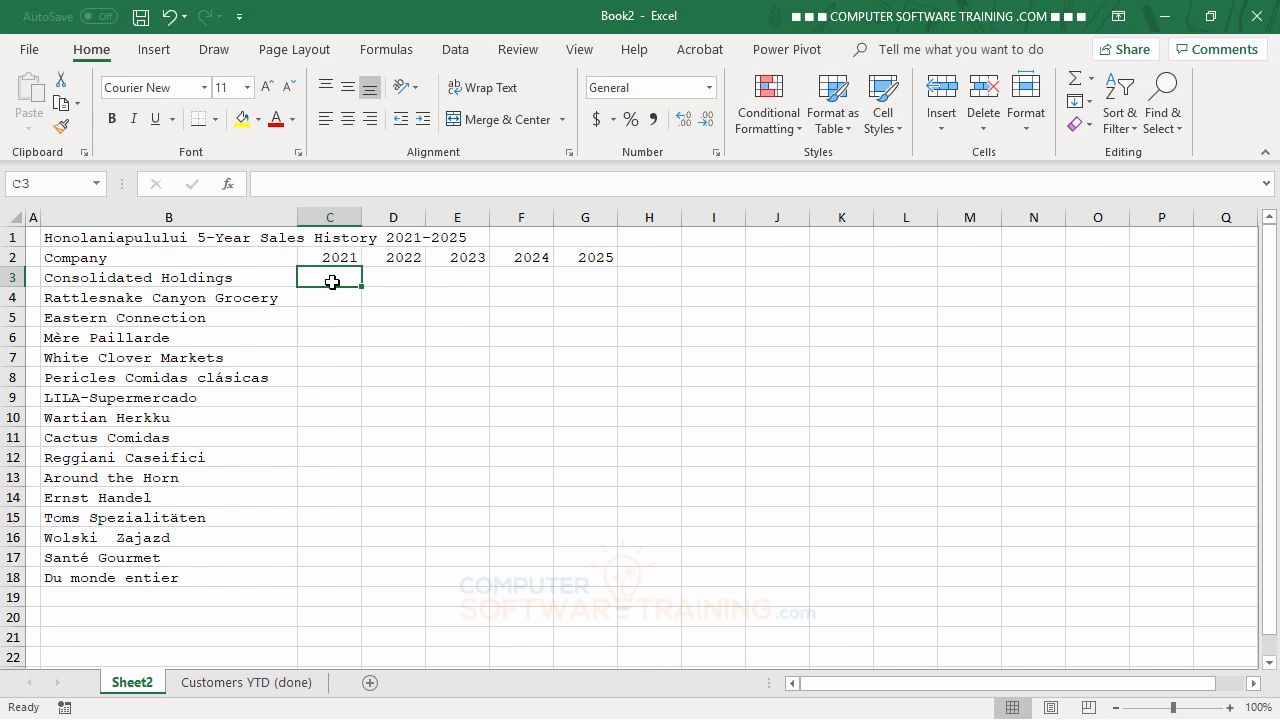
type("11816")
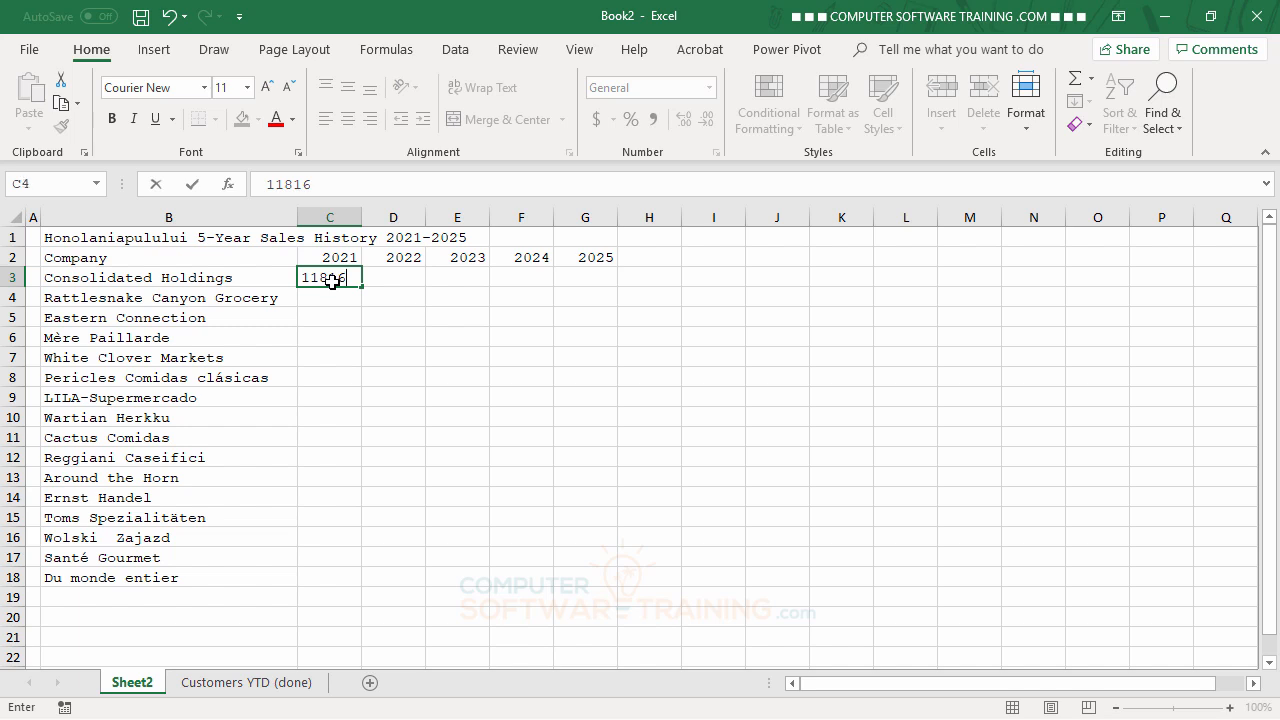
key("Return")
type("185")
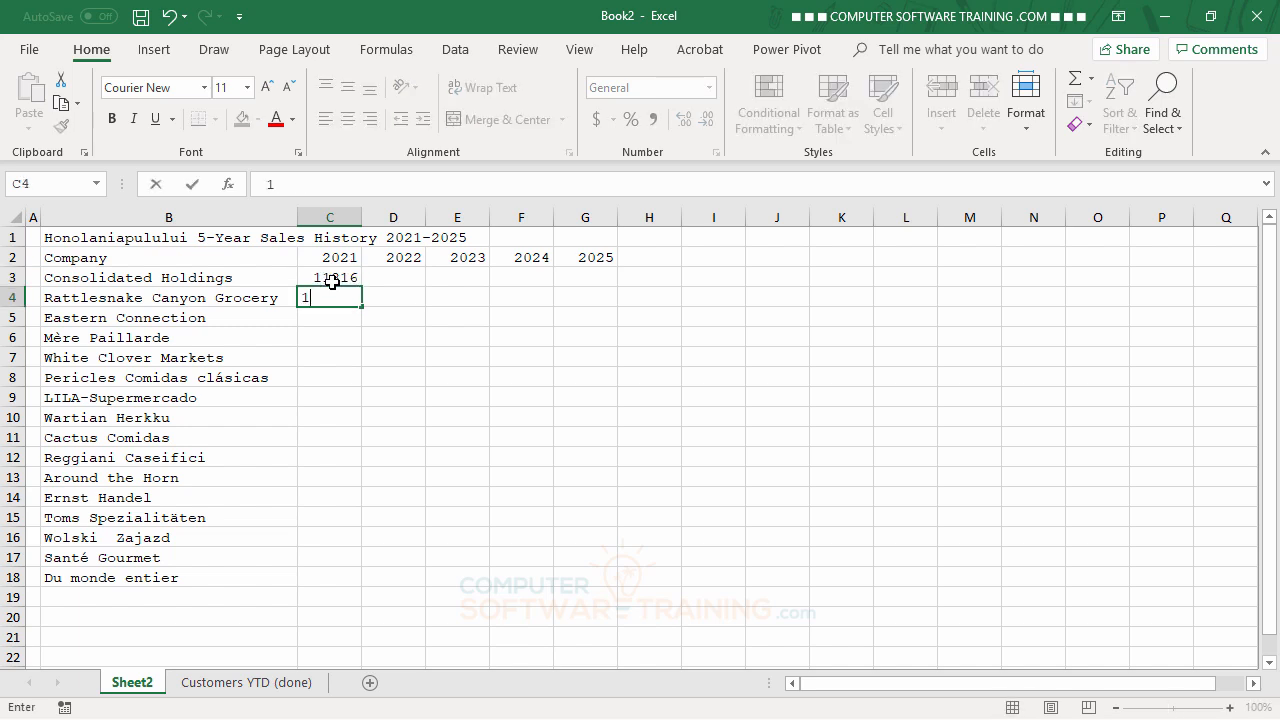
type("48")
key("Return")
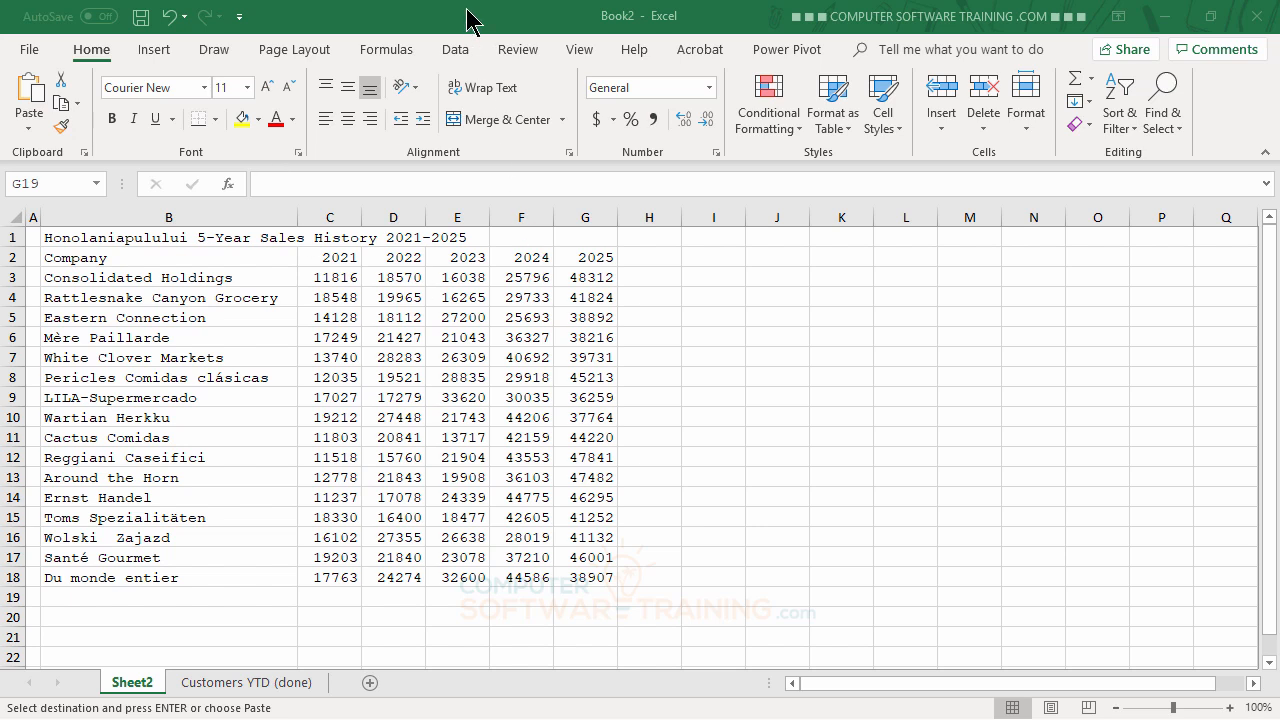
left_click(732, 438)
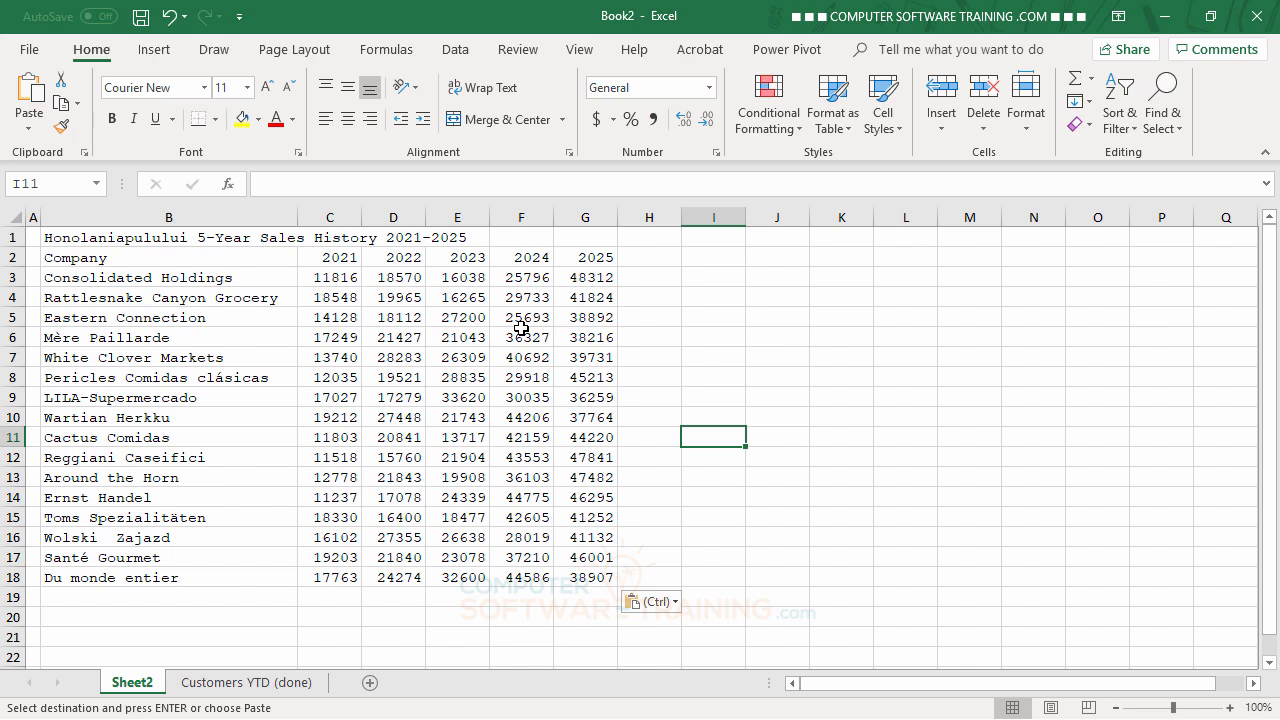
Insert a blank column before each of the 2023, 2024 and 2025 columns, following the layout of the Customers YTD (done) sheet
left_click(240, 683)
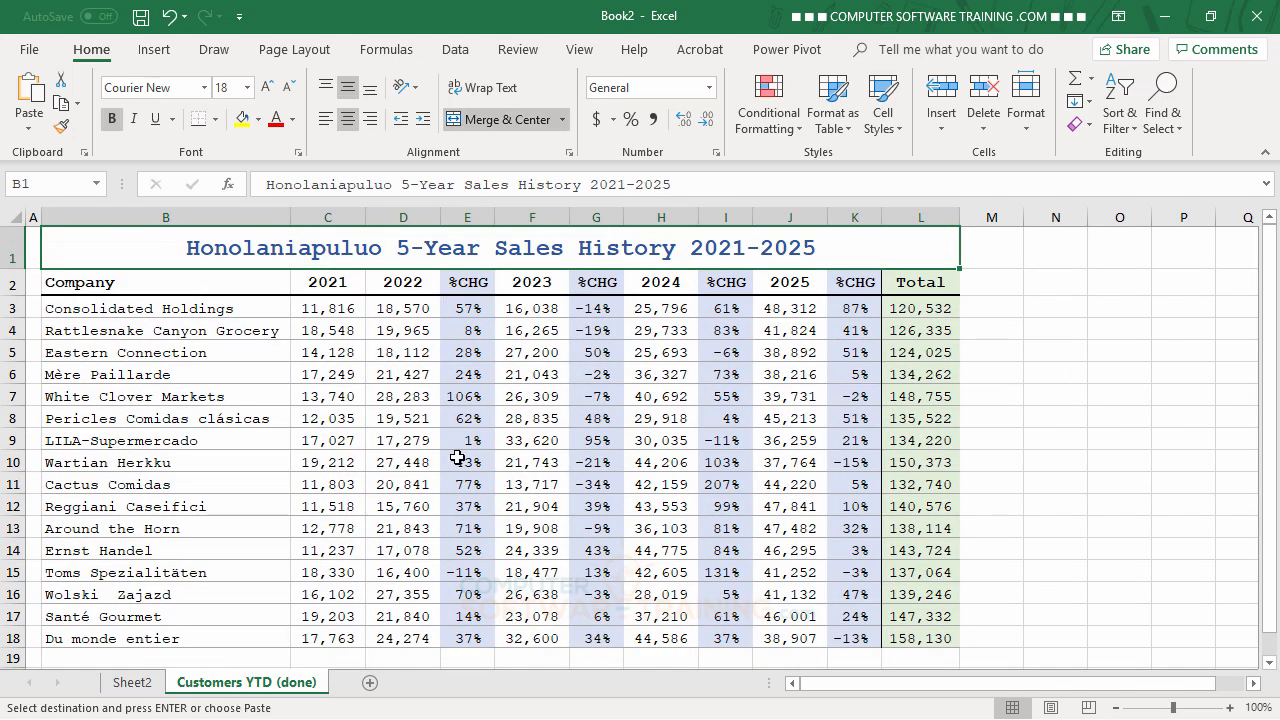
left_click(130, 684)
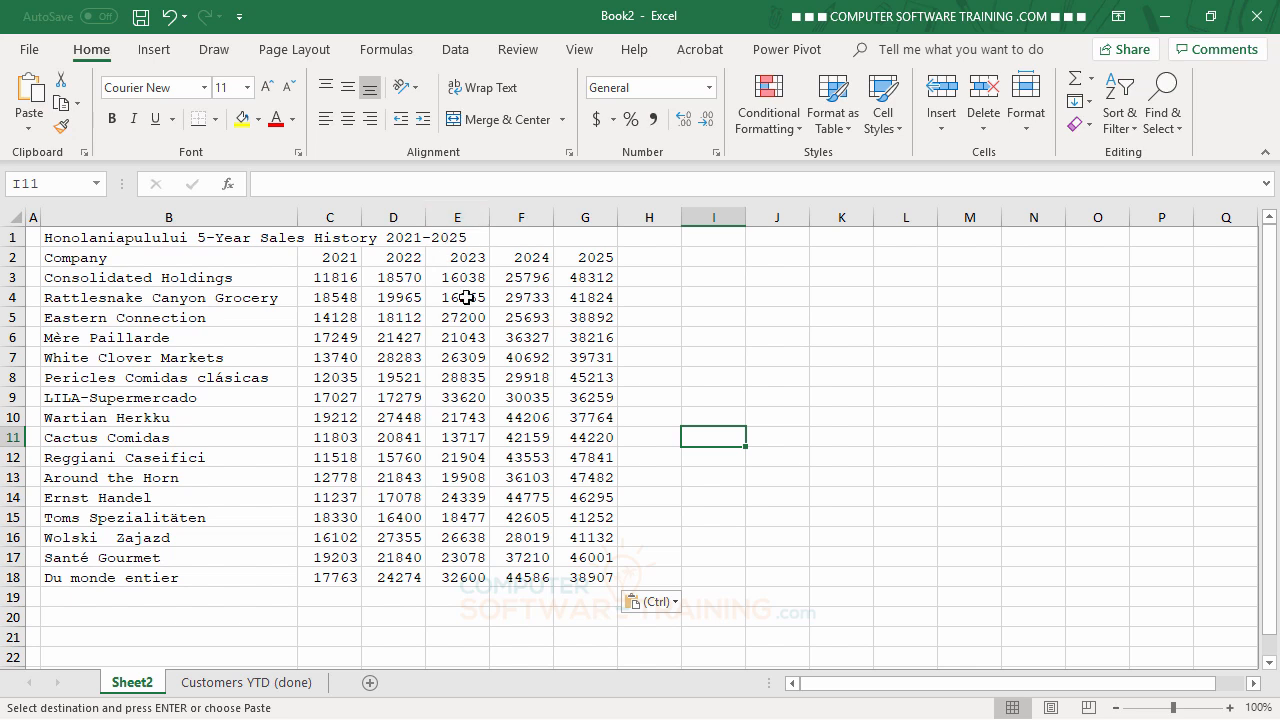
left_click(451, 218)
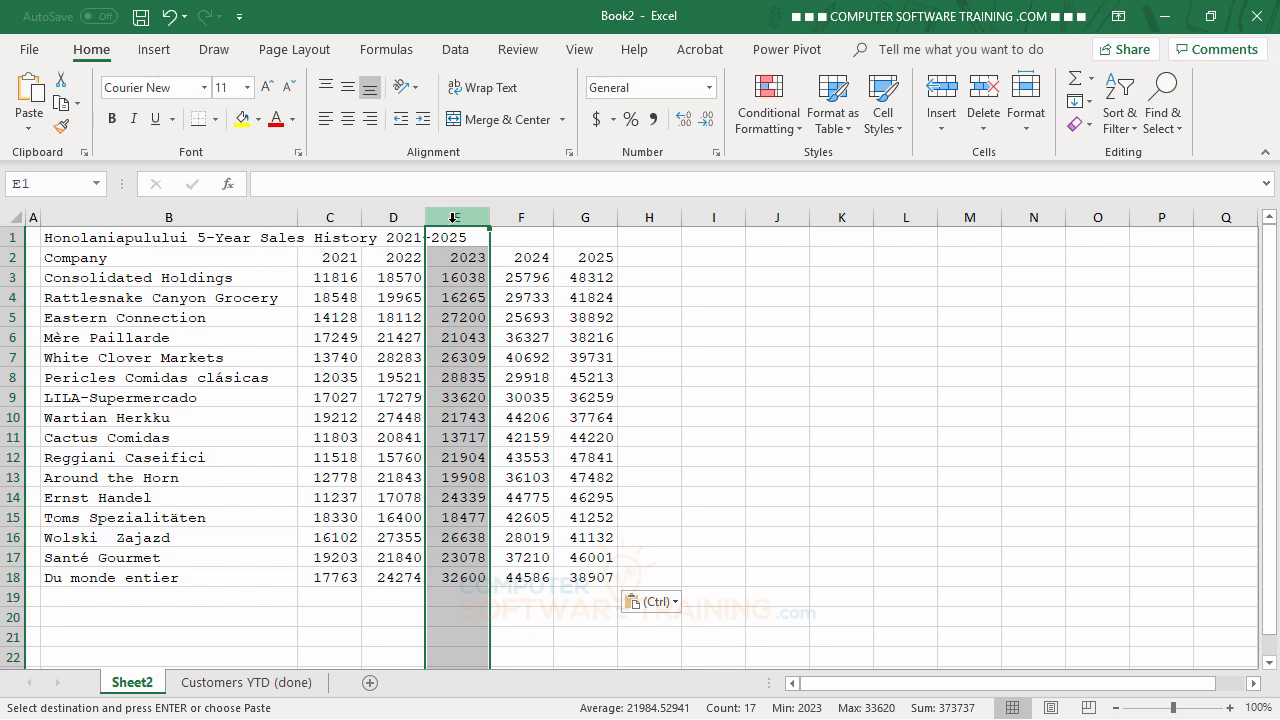
right_click(455, 225)
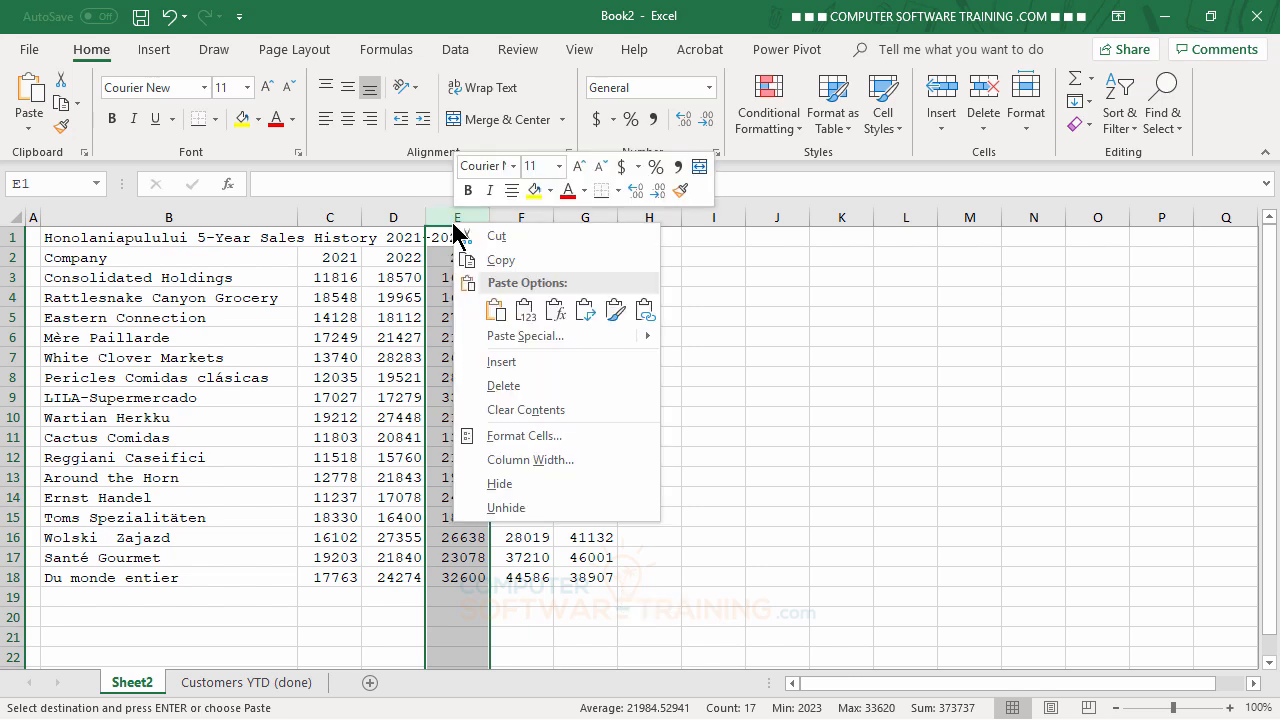
left_click(502, 366)
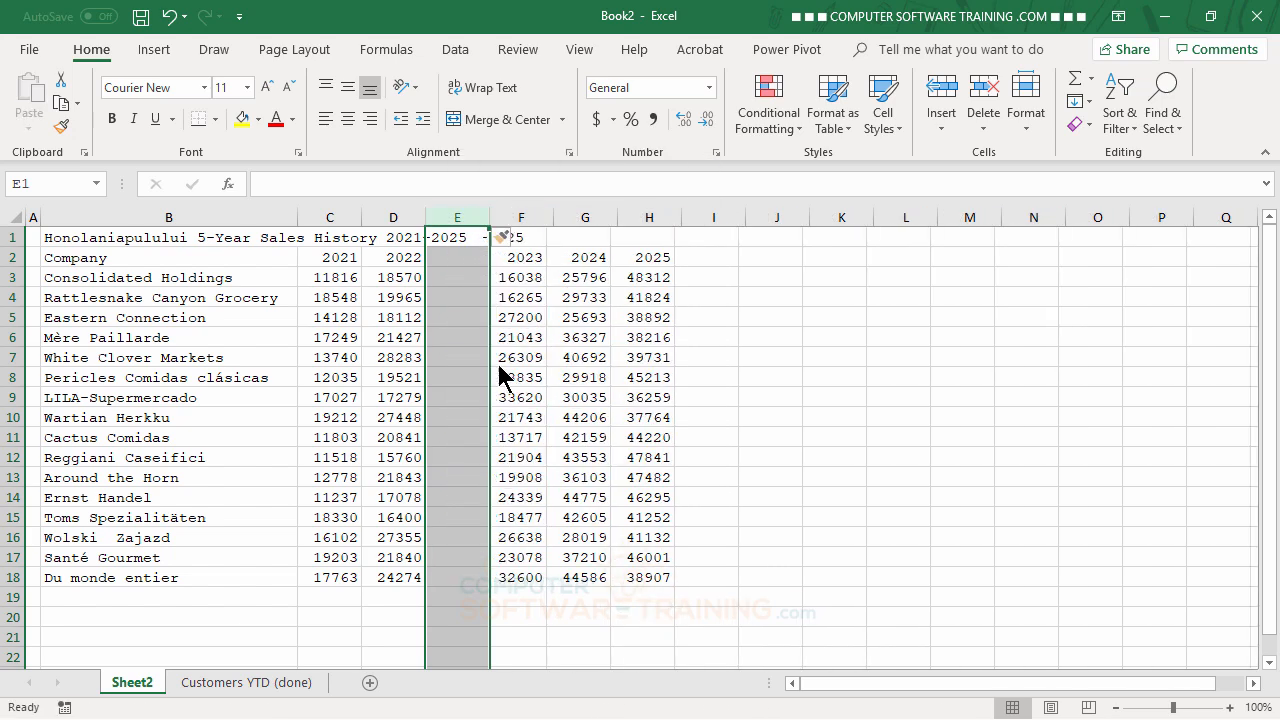
left_click(585, 216)
right_click(585, 218)
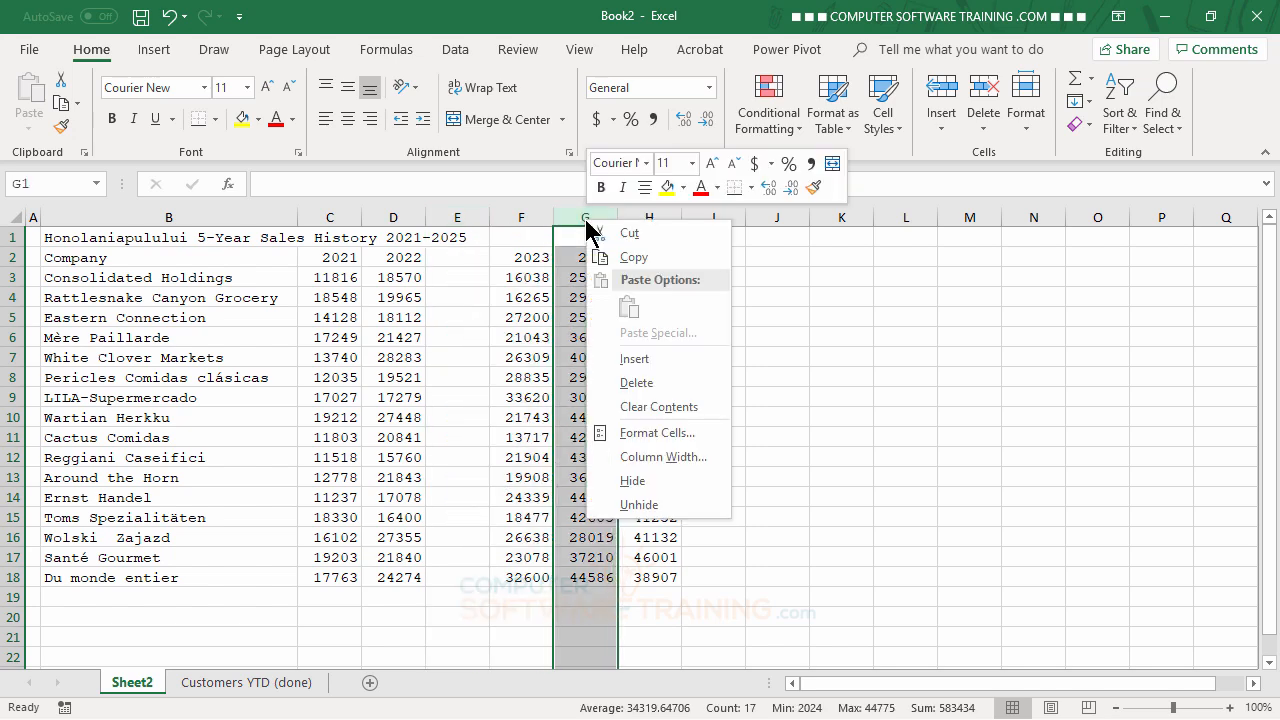
left_click(634, 359)
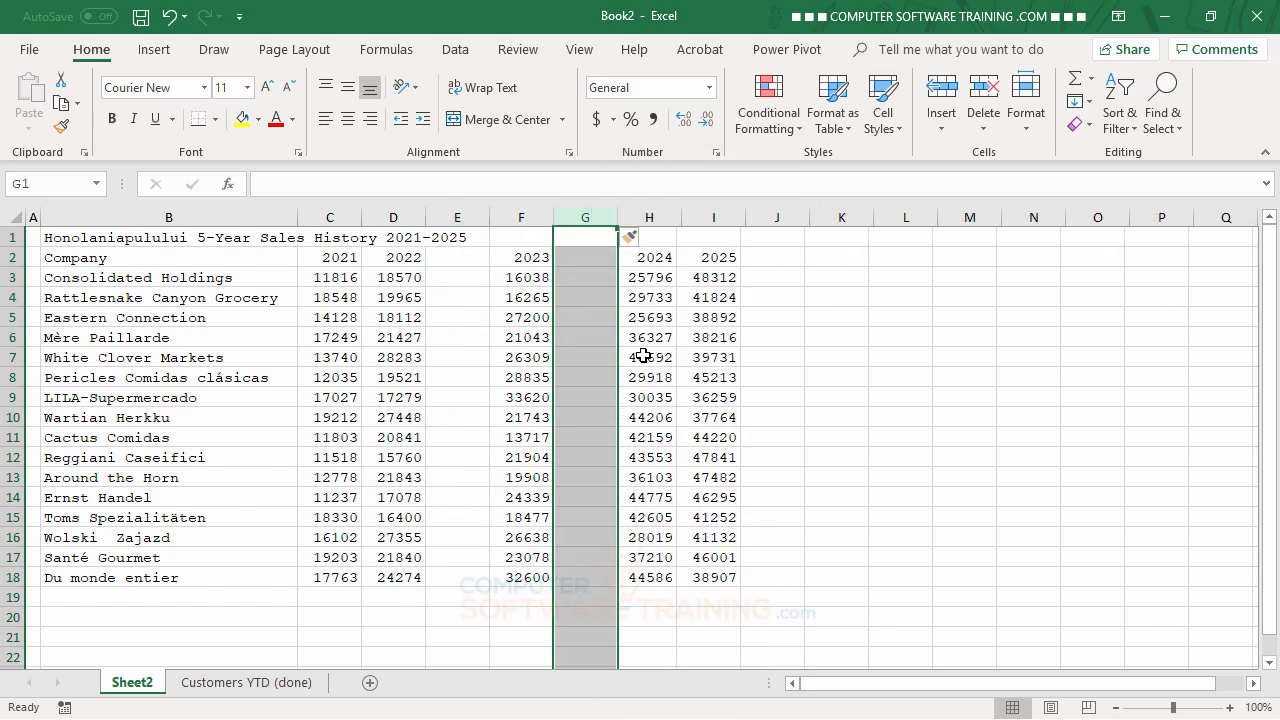
left_click(711, 217)
right_click(711, 217)
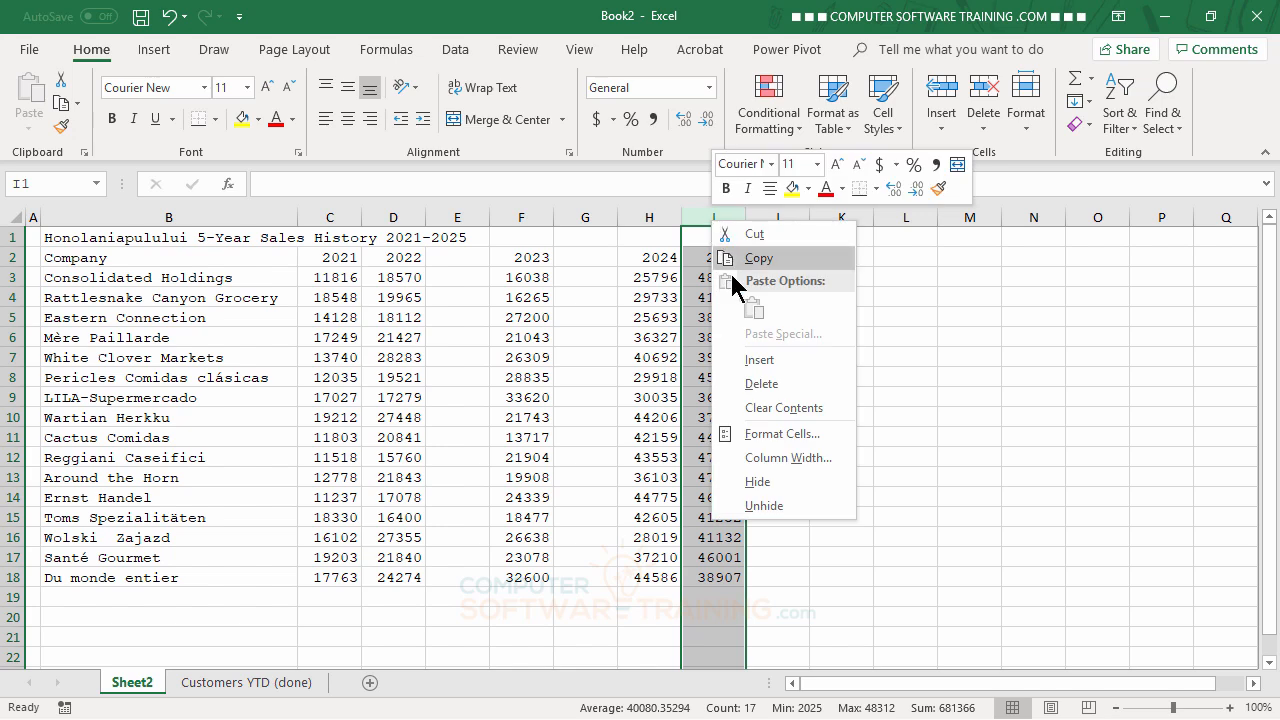
left_click(766, 359)
left_click(973, 432)
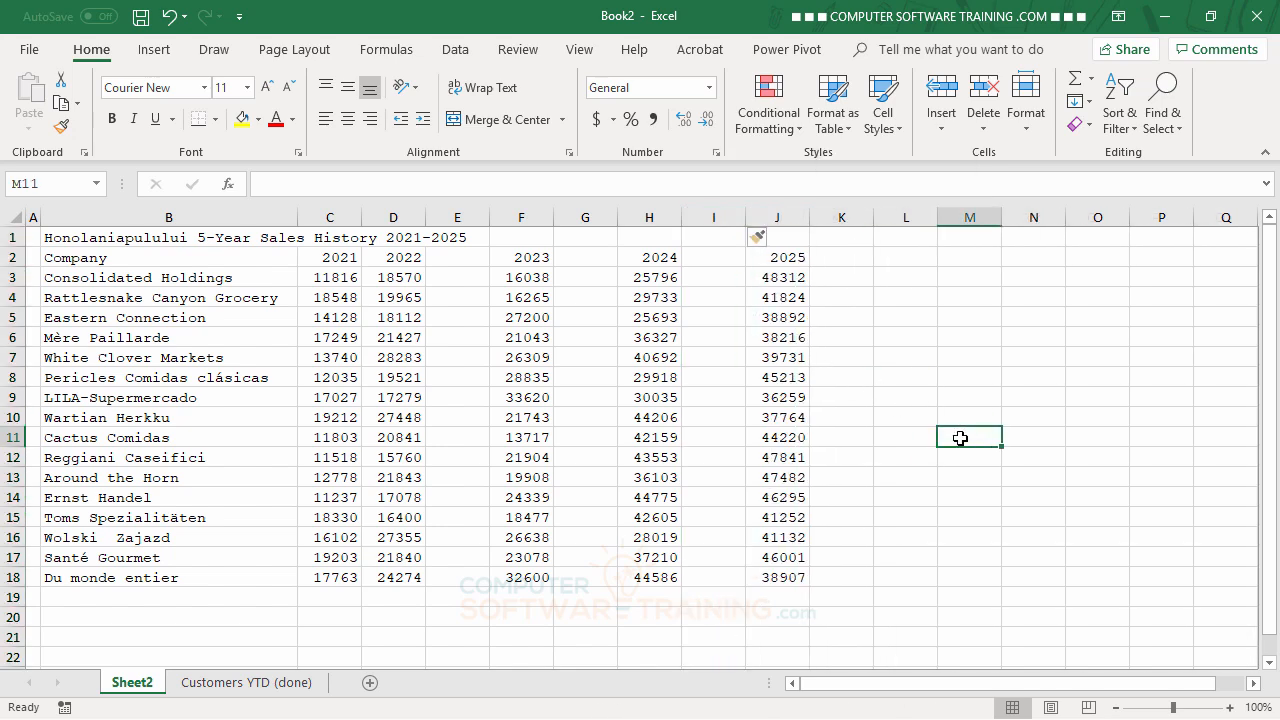
Enter the heading %CHG in E2 and G2, beside the years 2022 and 2023
left_click(451, 260)
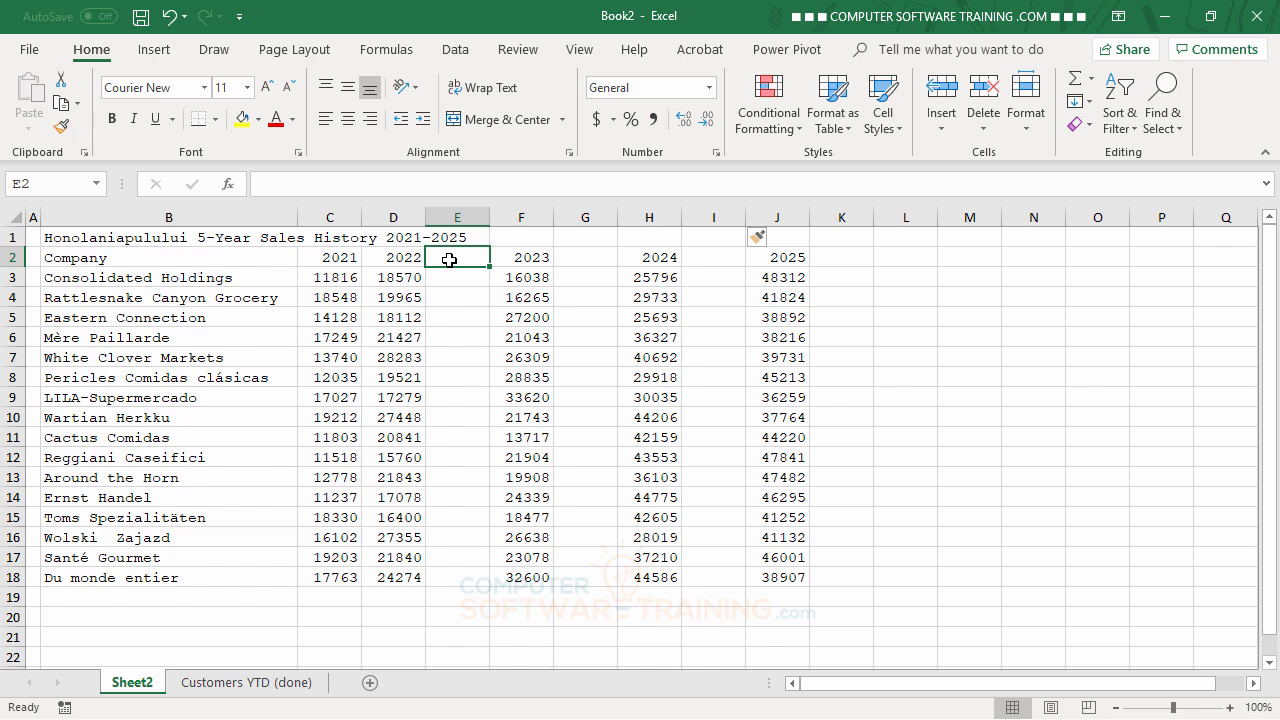
type("%C")
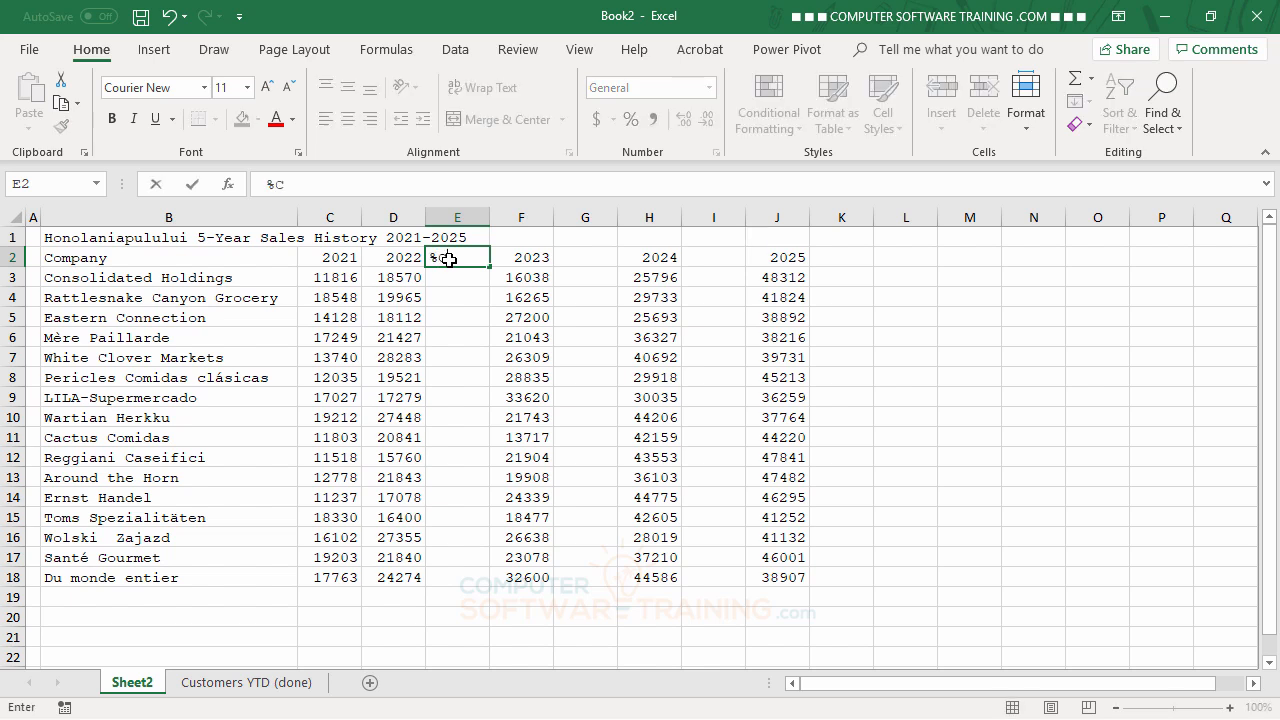
type("HG")
key("Tab")
key("Tab")
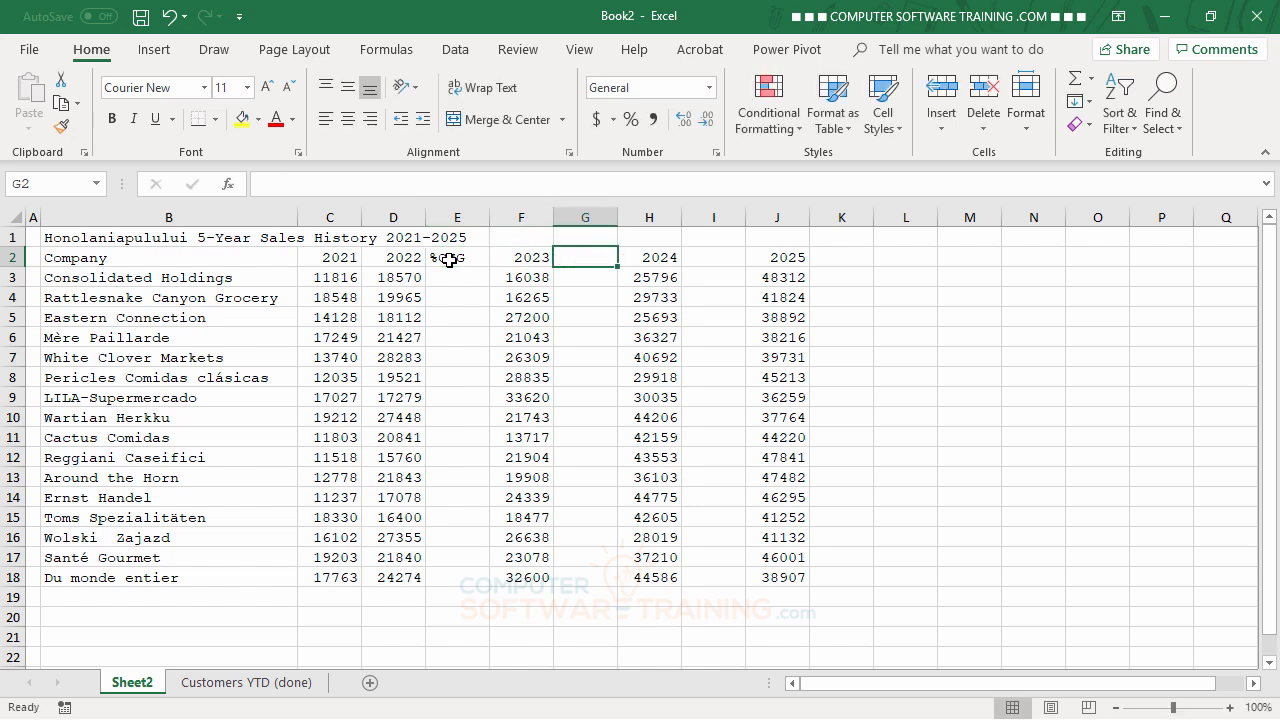
type("%")
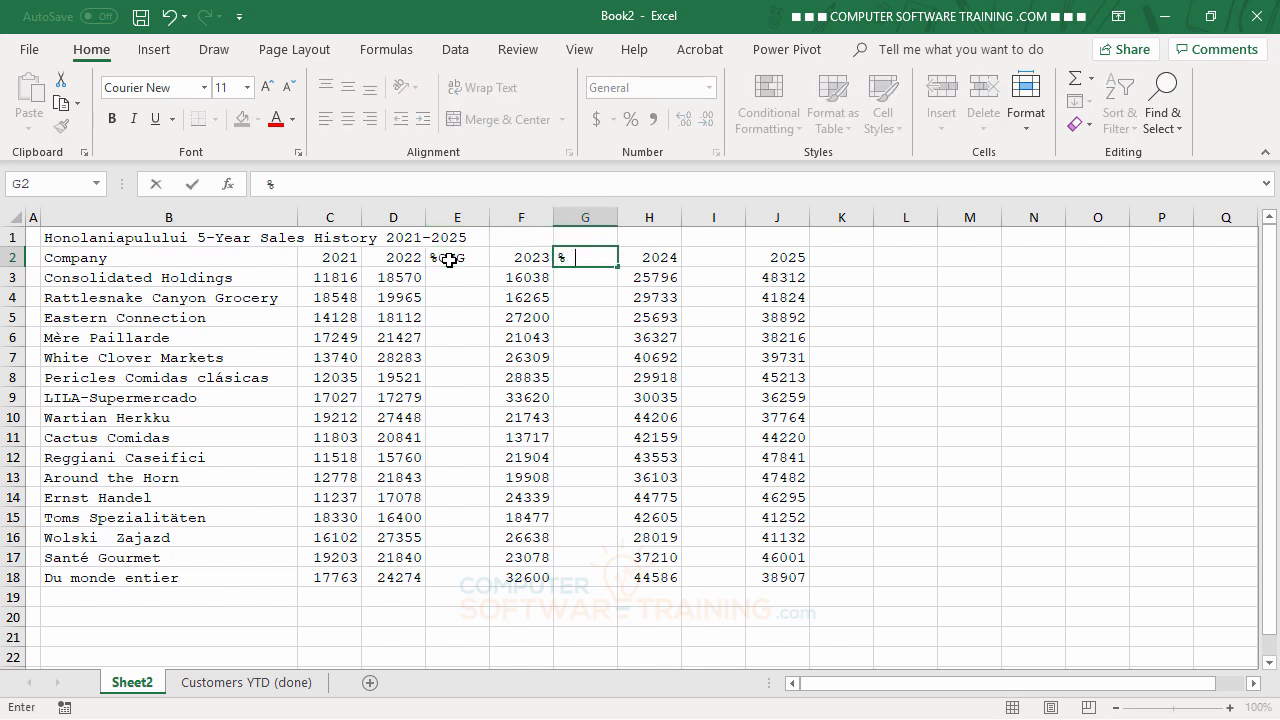
type("CHG")
key("Tab")
key("Tab")
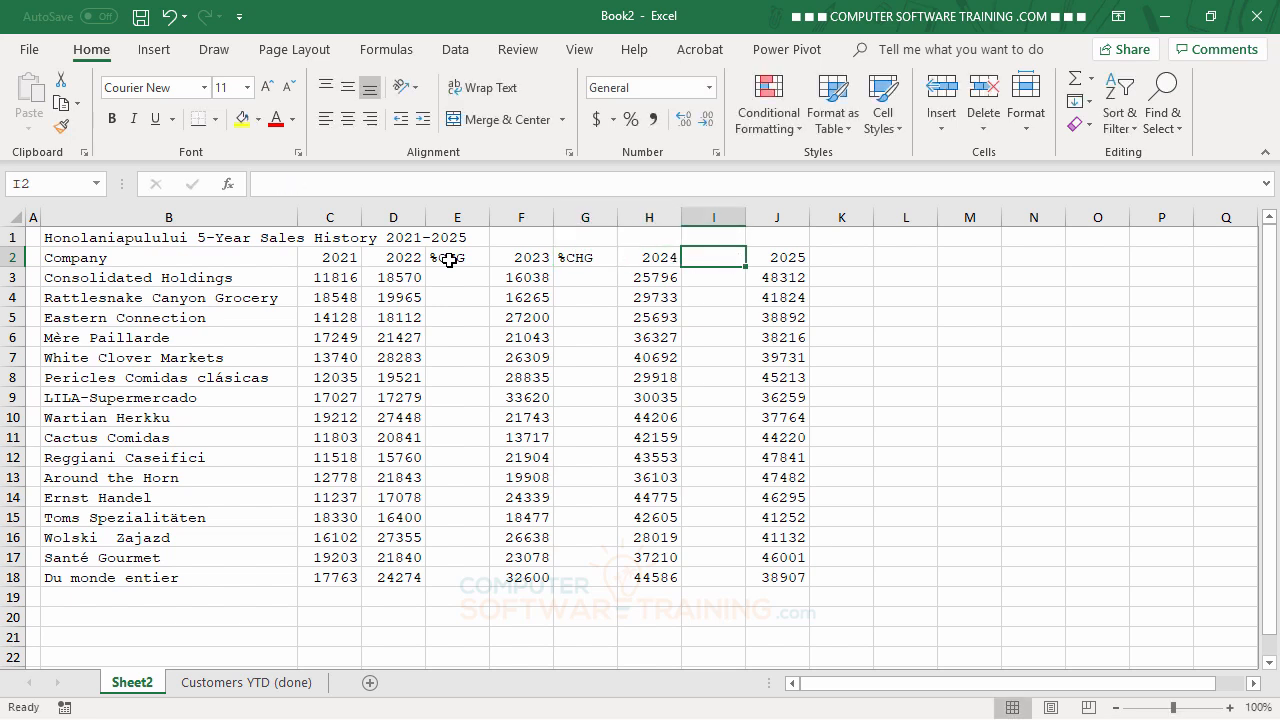
Enter the heading %CHG in I2 and K2, beside the years 2024 and 2025
type("%")
type("C")
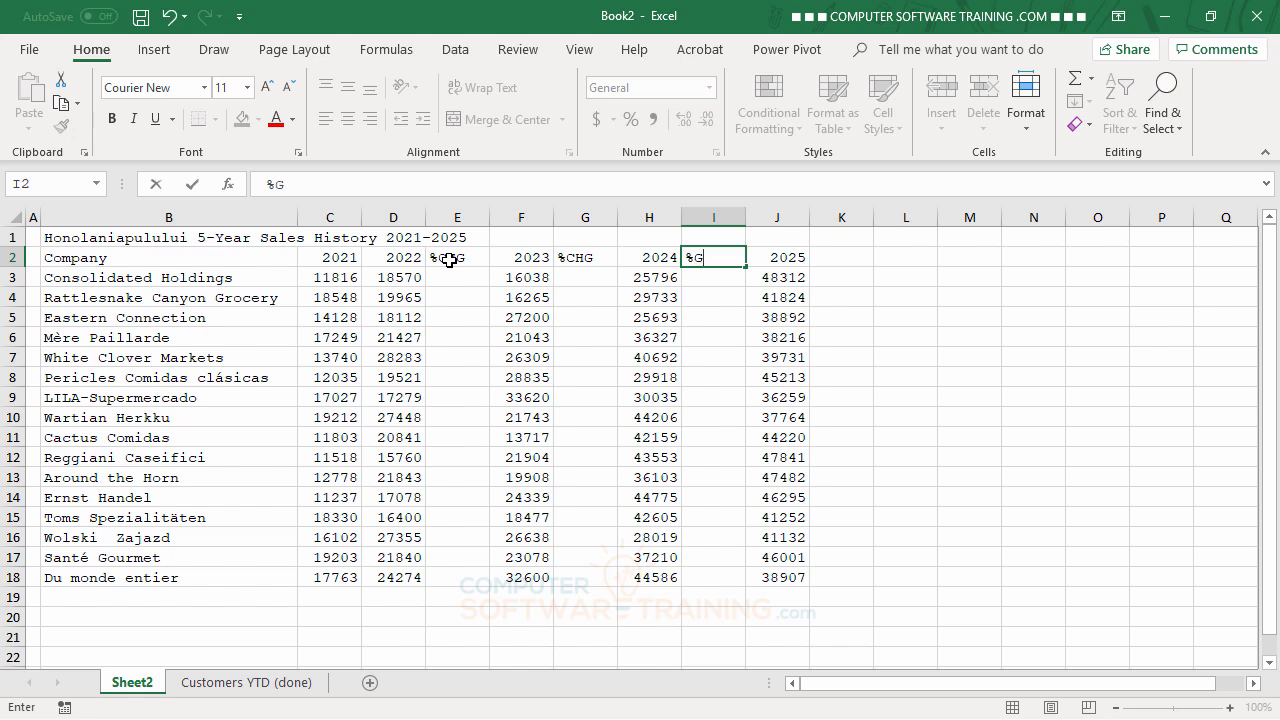
key("BackSpace")
type("CHG")
key("Tab")
key("Tab")
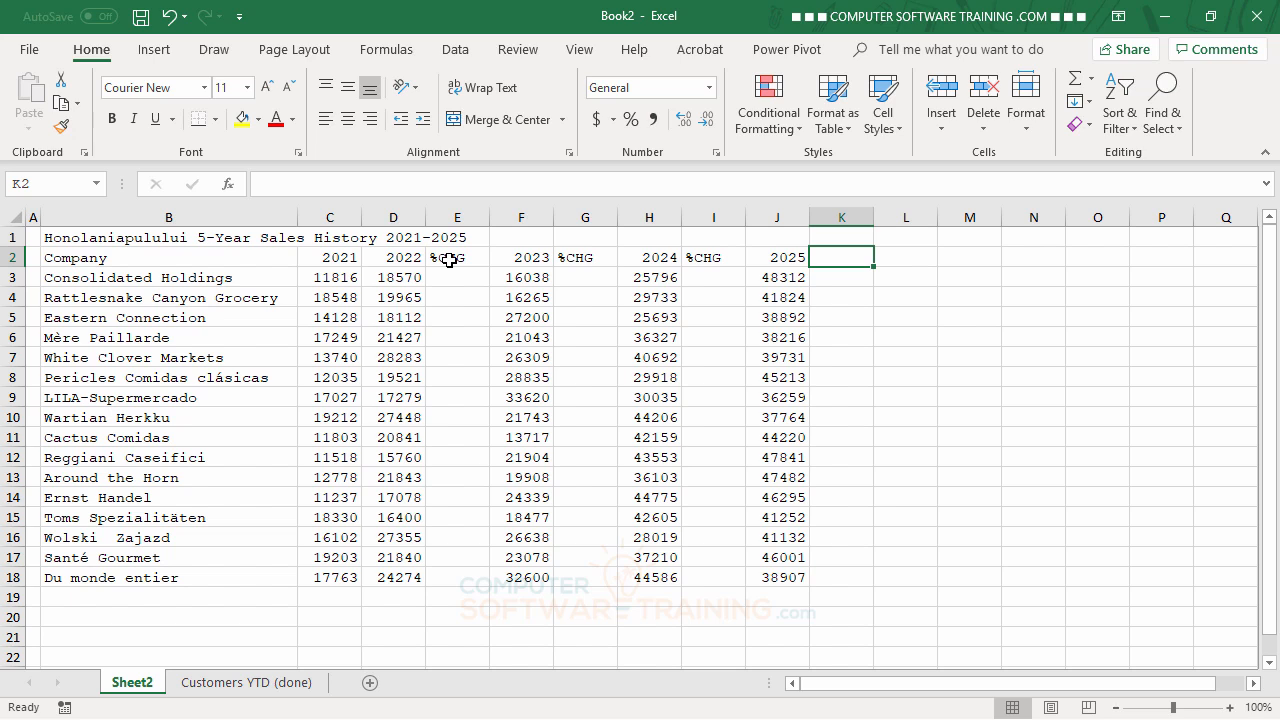
type("%CHG")
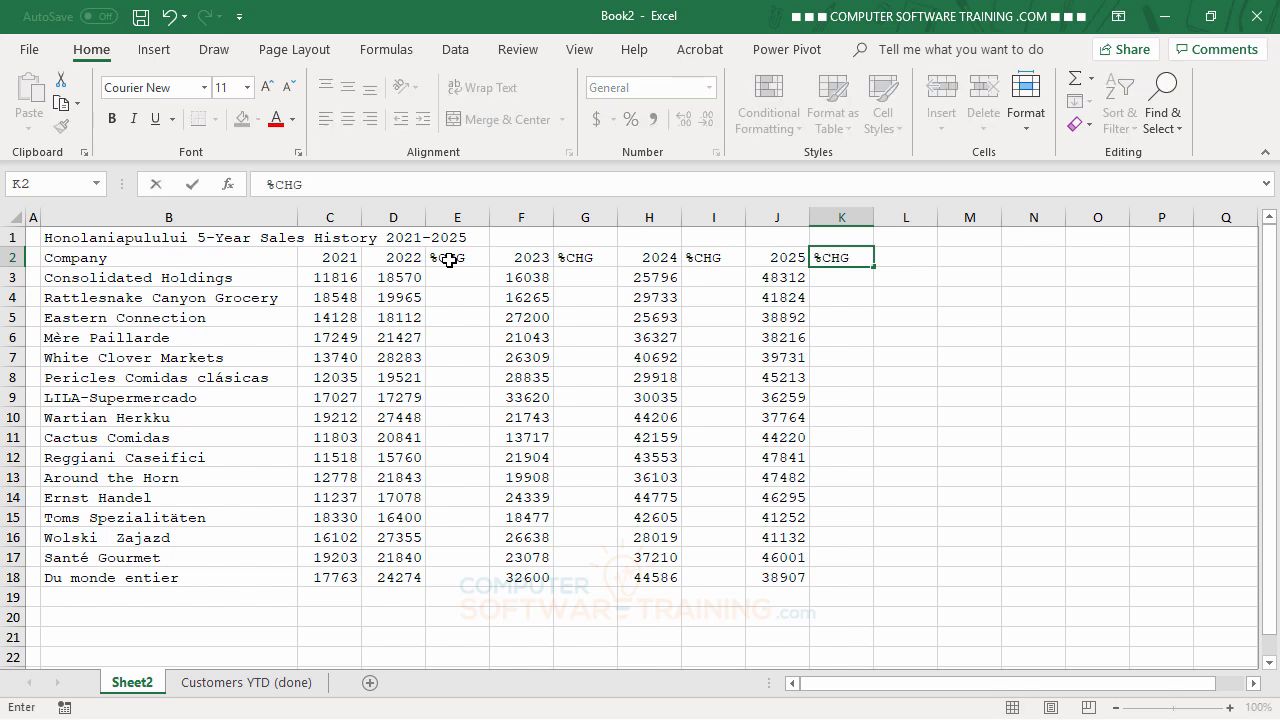
key("Return")
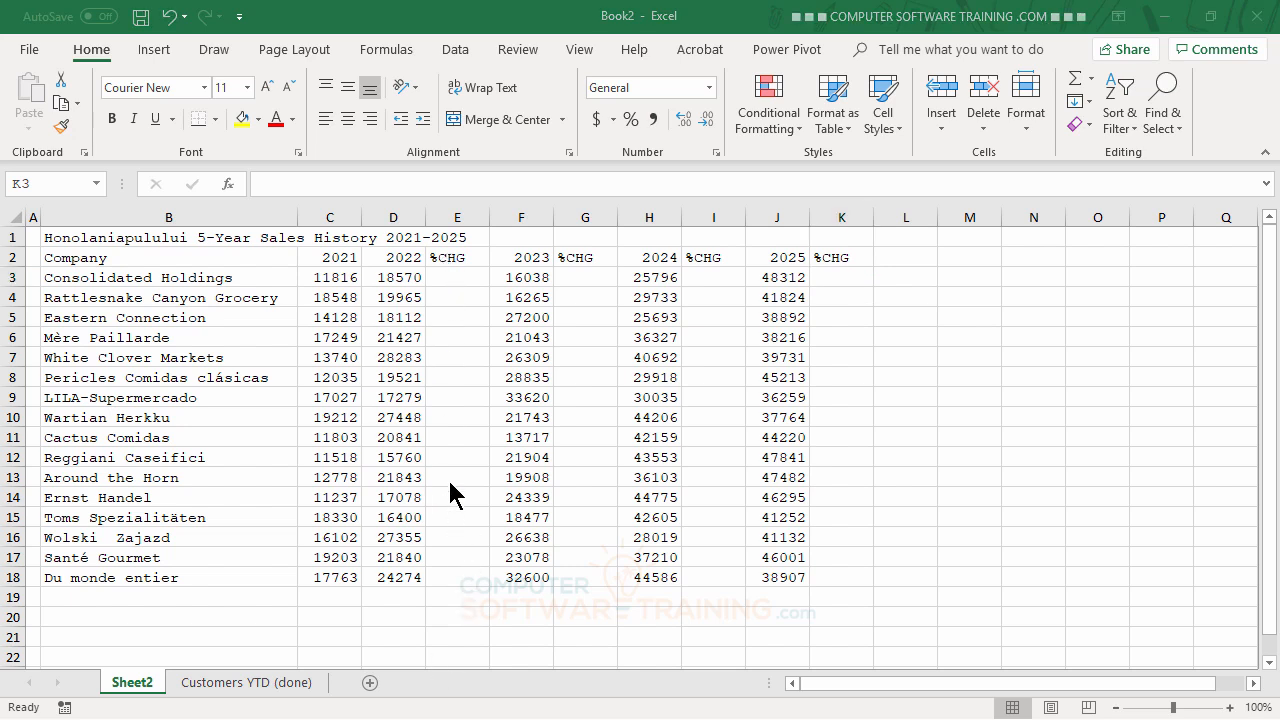
Enter the percentage change formula =(D3-C3)/C3 in E3 for Consolidated Holdings
left_click(443, 278)
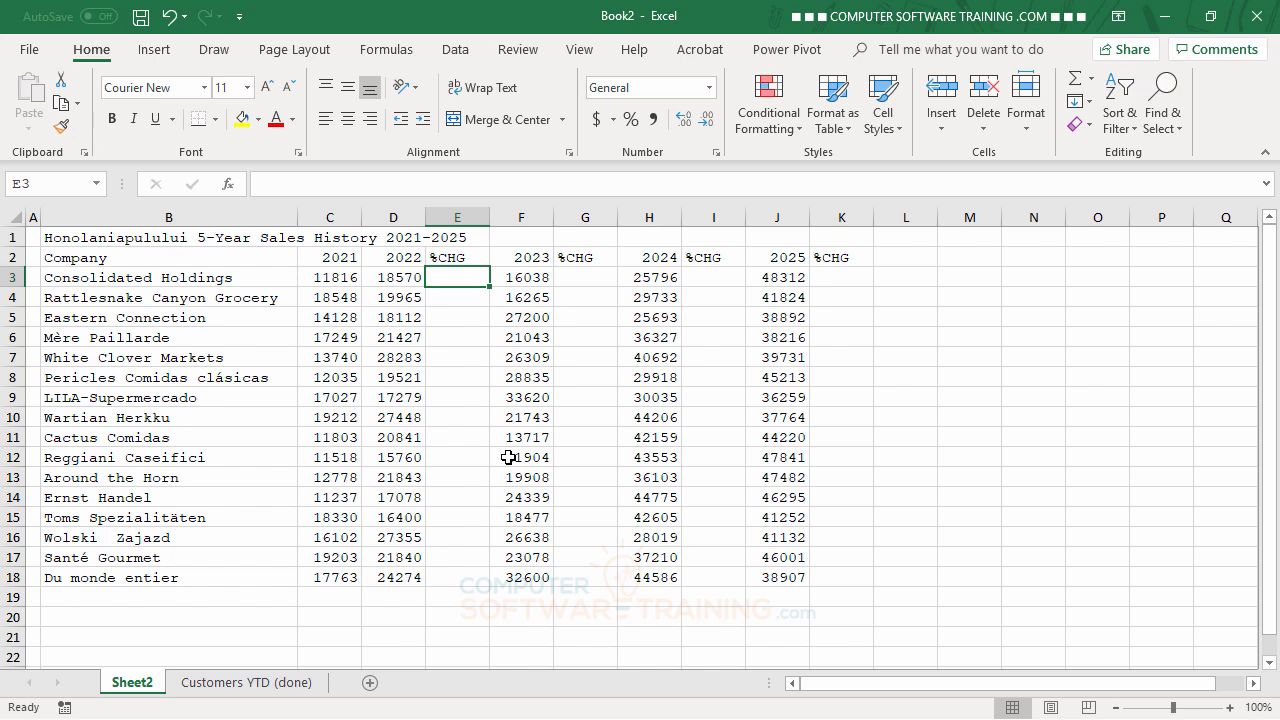
type("=")
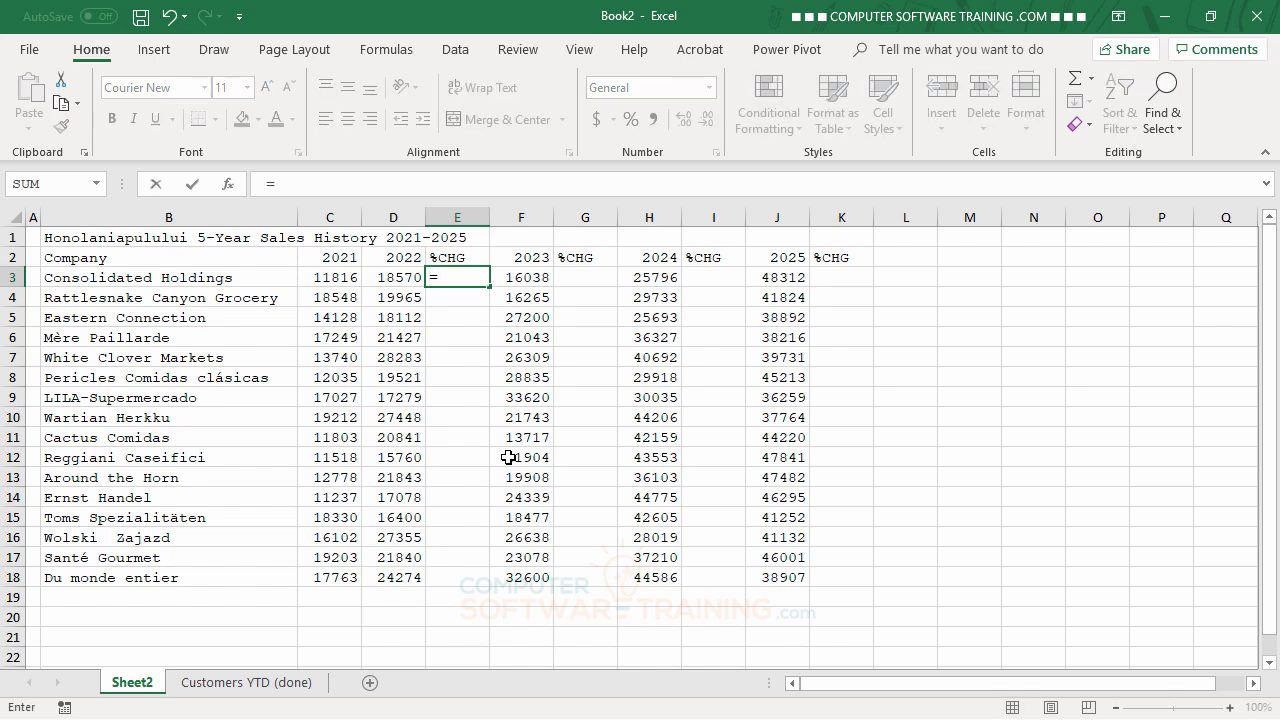
type("(")
left_click(398, 278)
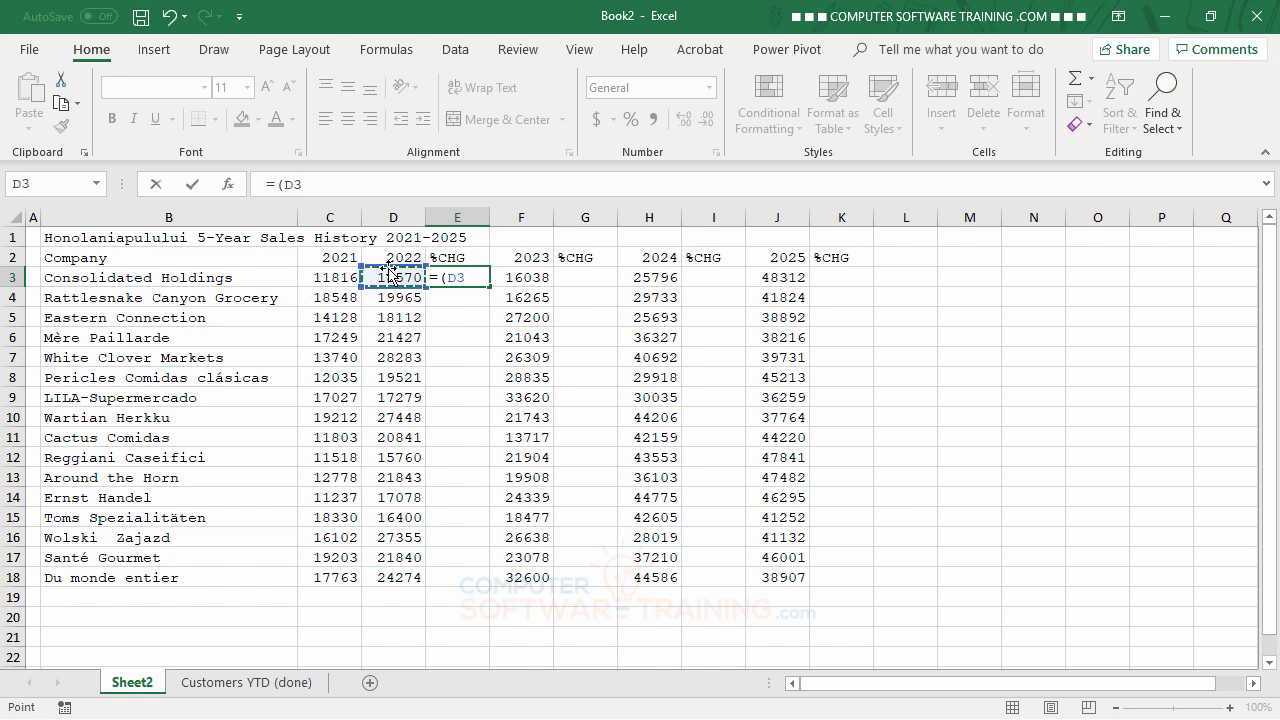
type("-")
left_click(329, 278)
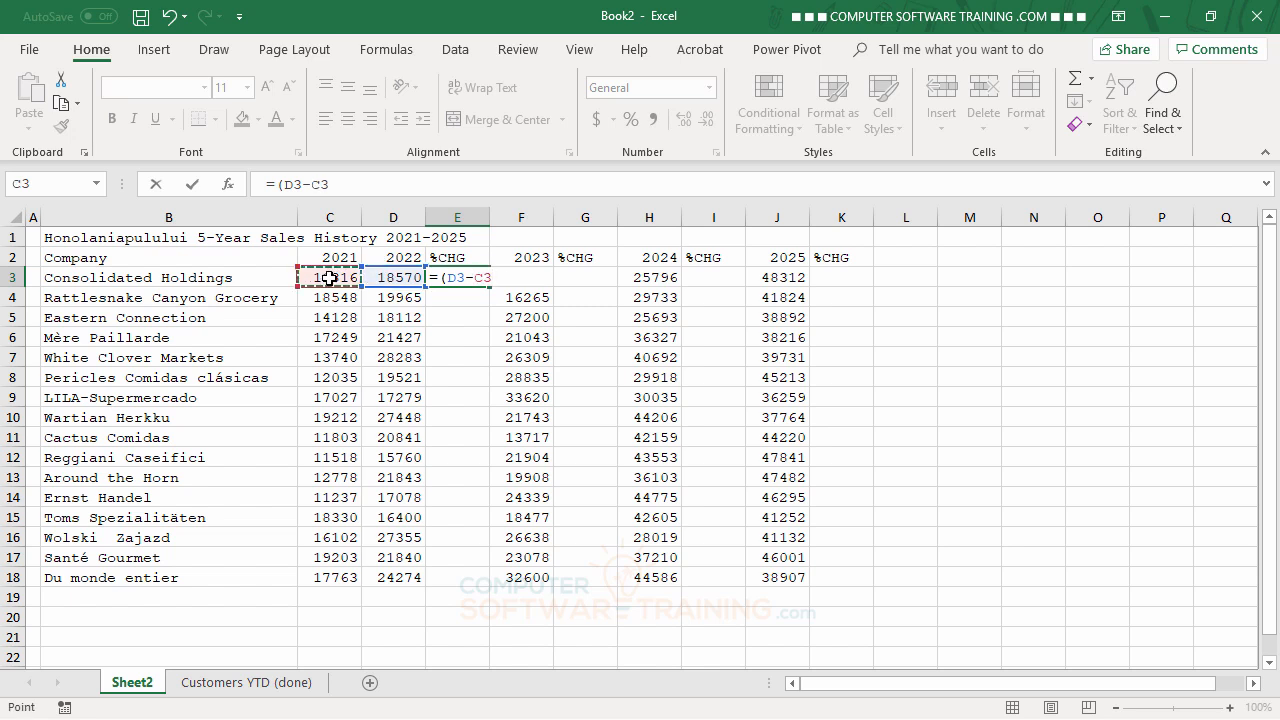
type(")/")
left_click(326, 278)
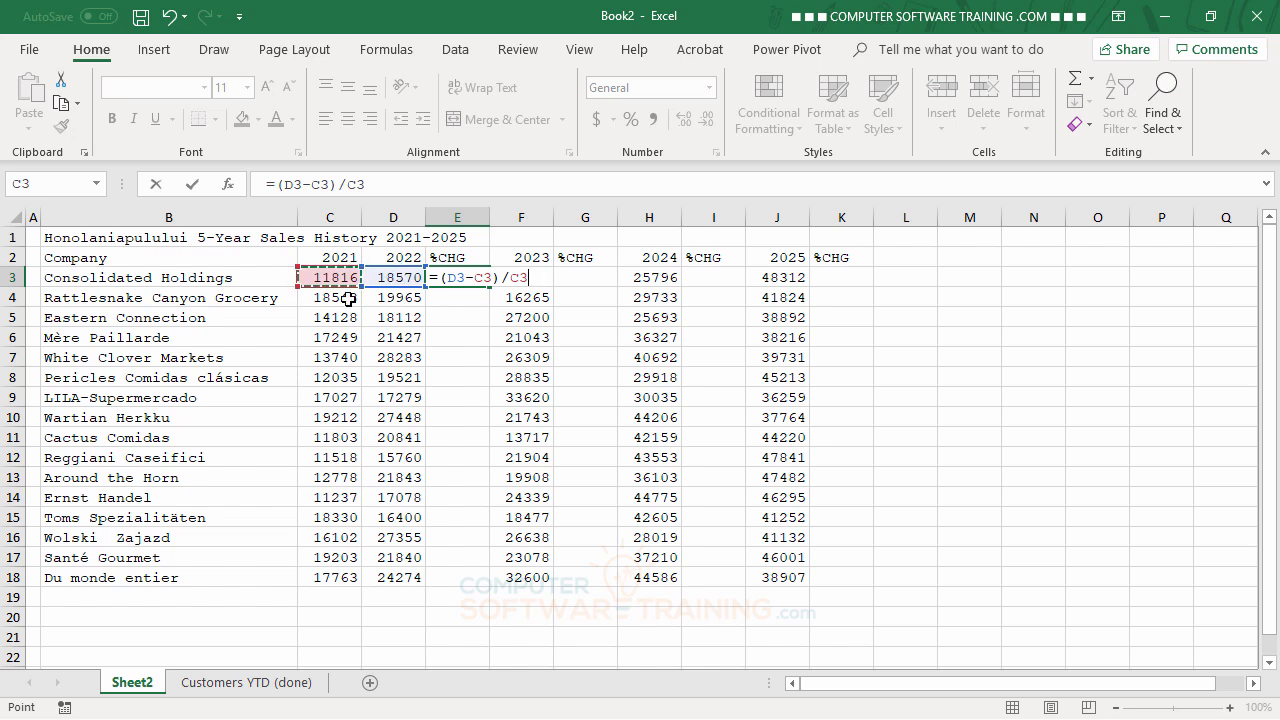
key("Return")
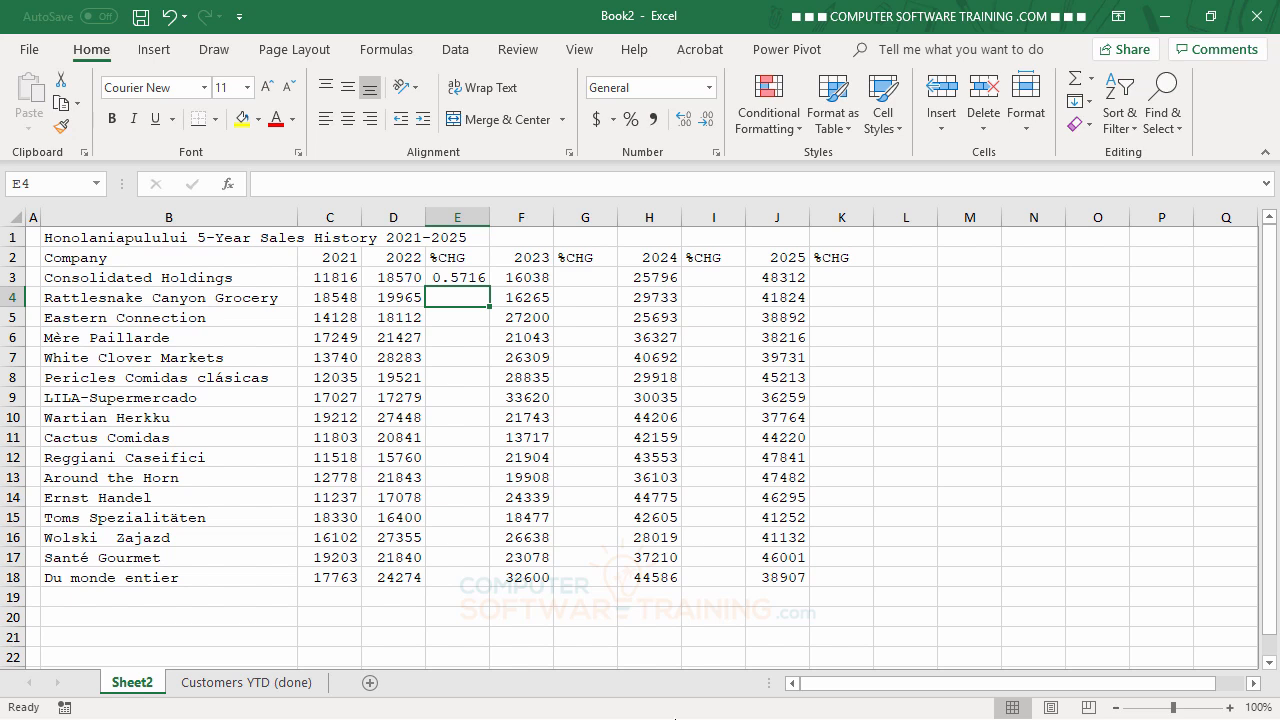
Fill the percentage change formula from E3 down through E18 for all companies
left_click(459, 279)
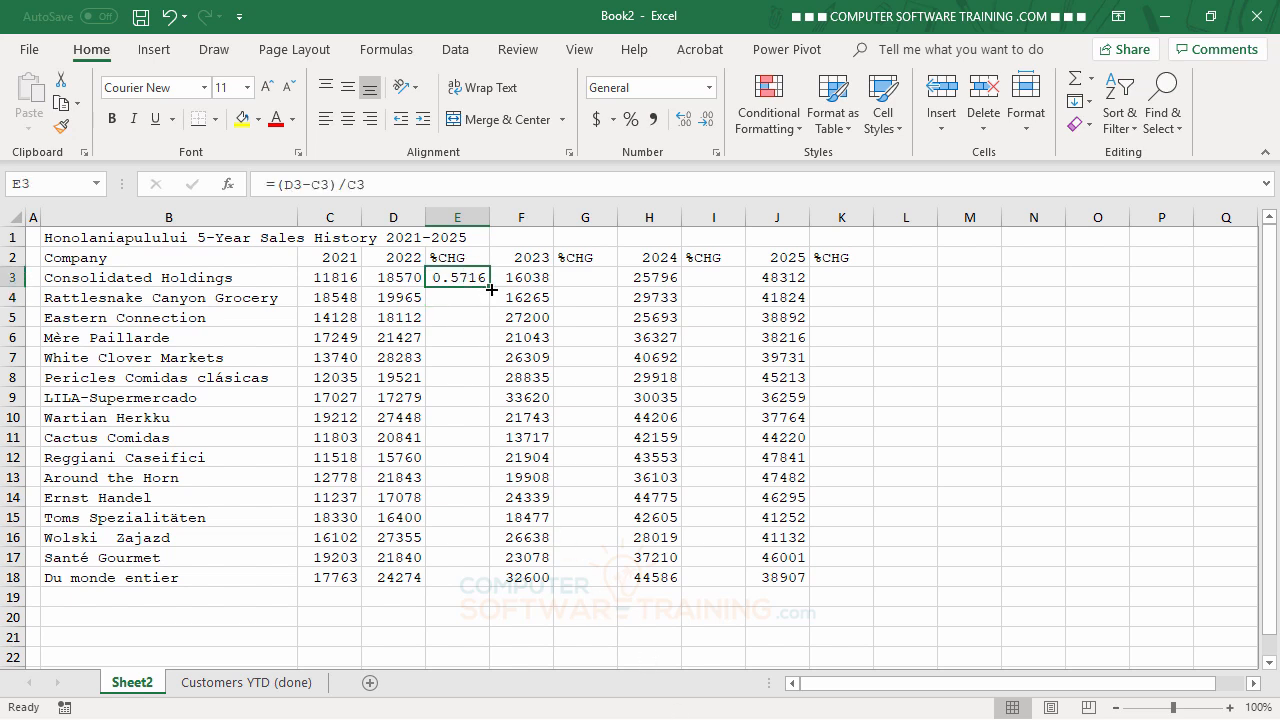
mouse_move(491, 289)
left_mouse_down()
mouse_move(489, 584)
mouse_move(475, 493)
mouse_move(490, 292)
left_mouse_up()
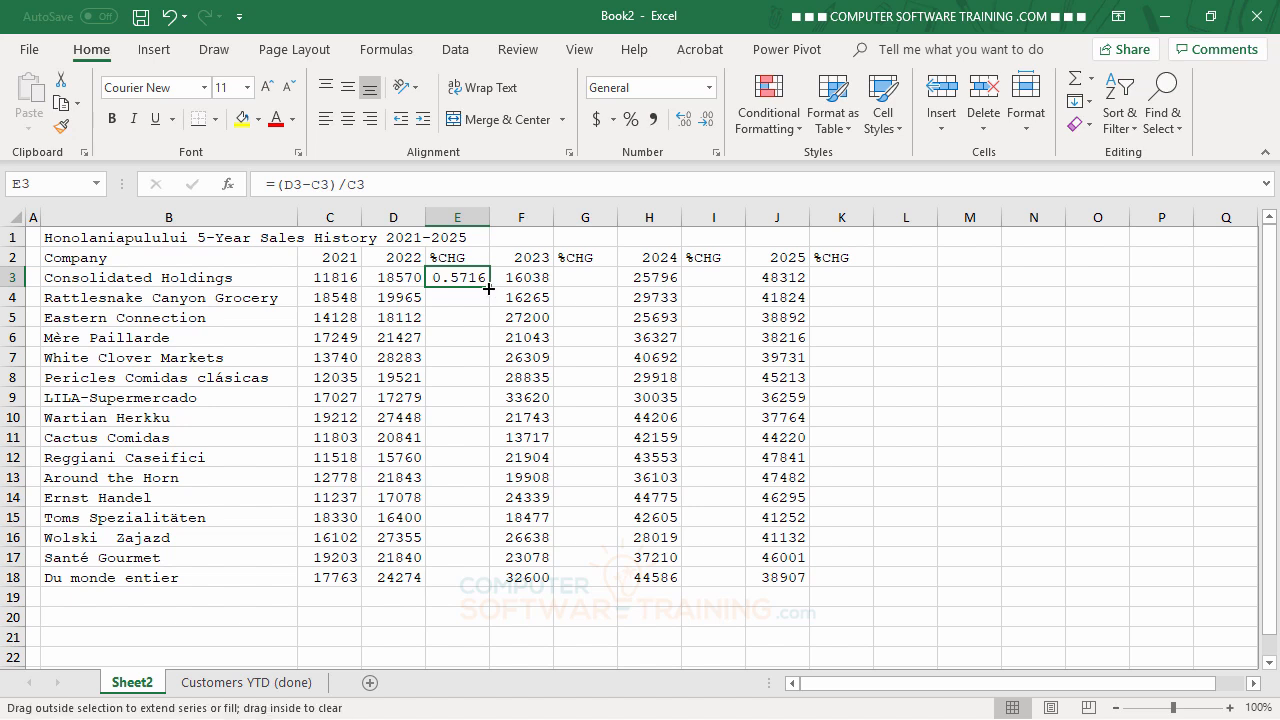
double_click(489, 289)
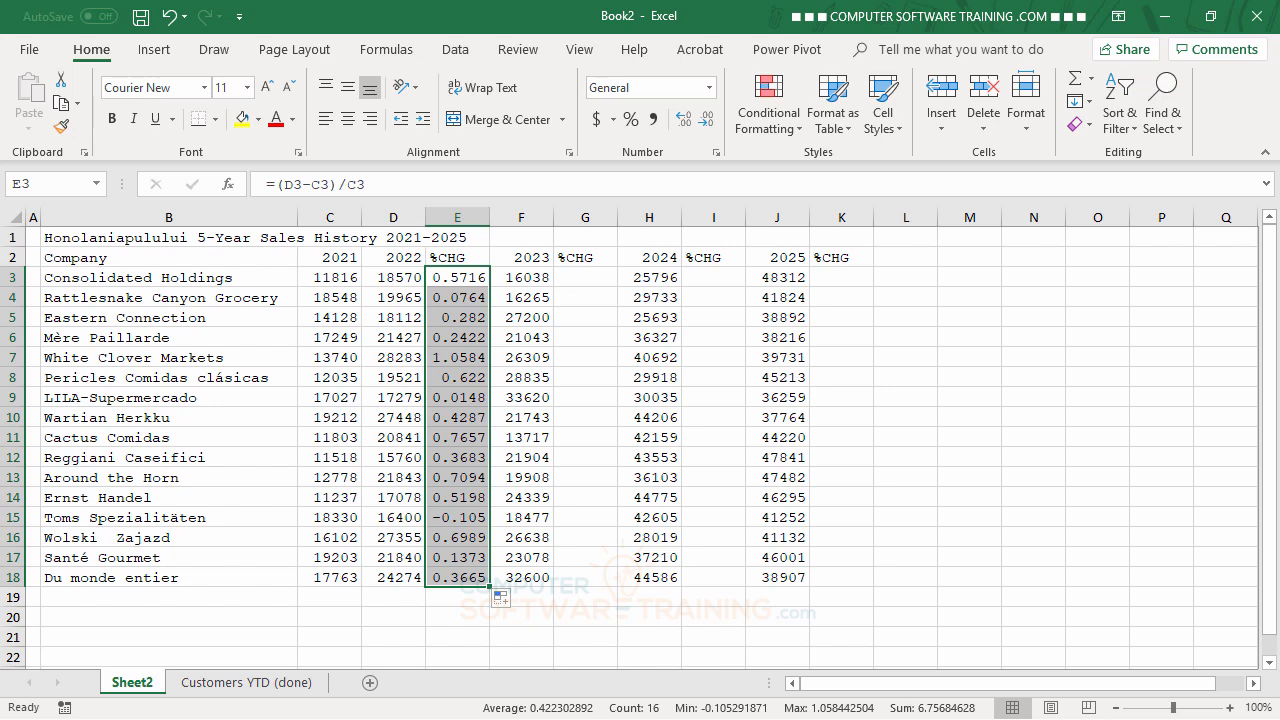
Enter the percentage change formula =(F3-D3)/D3 in G3 and fill it down through G18 for all companies
left_click(581, 276)
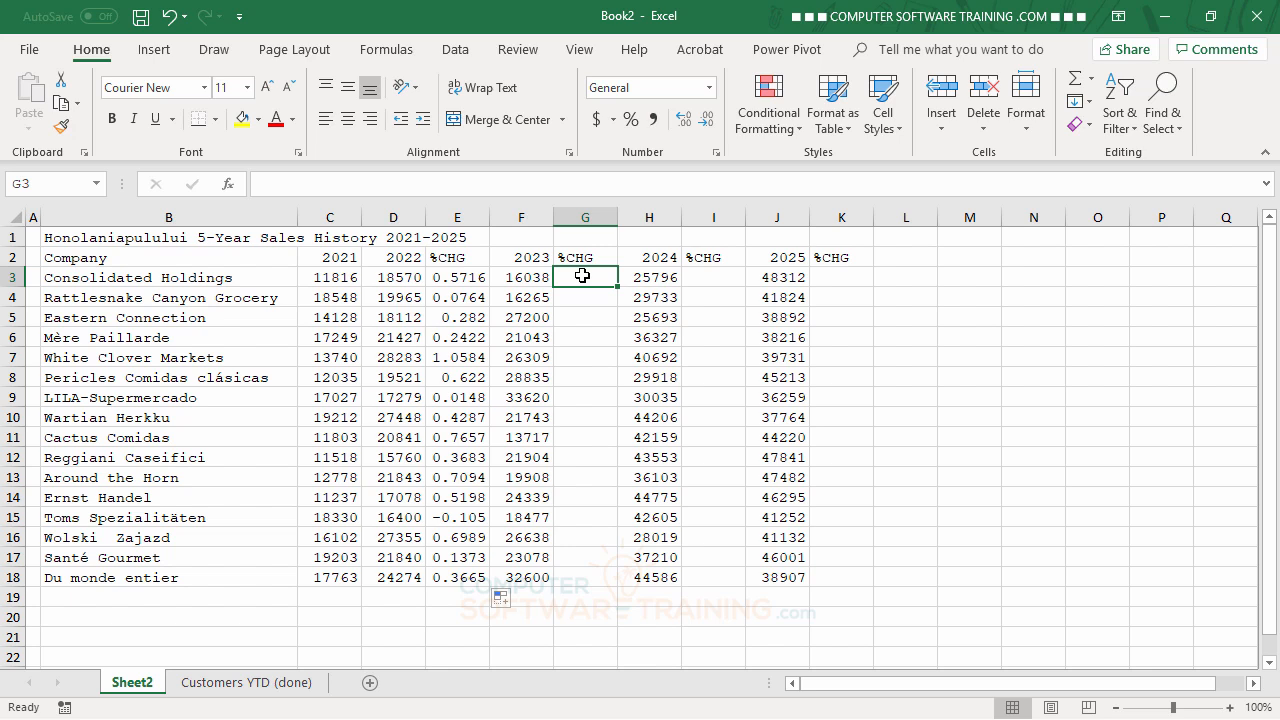
type("=")
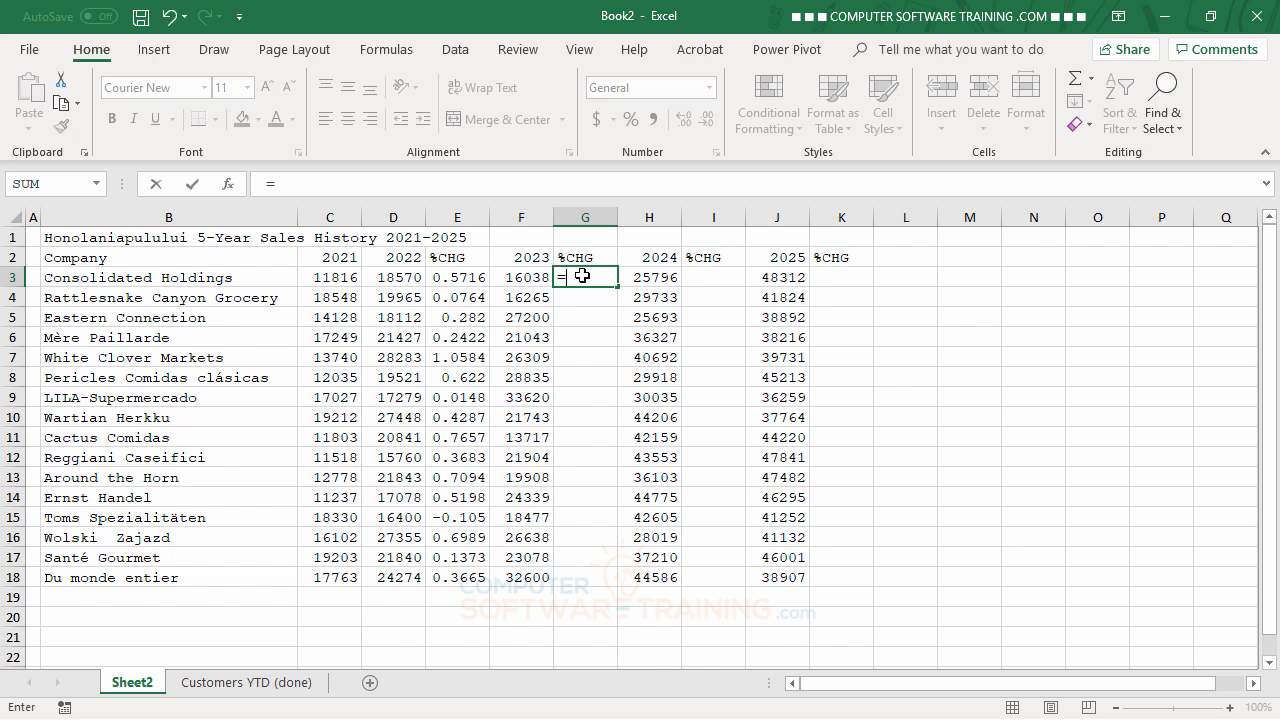
type(" (")
left_click(526, 280)
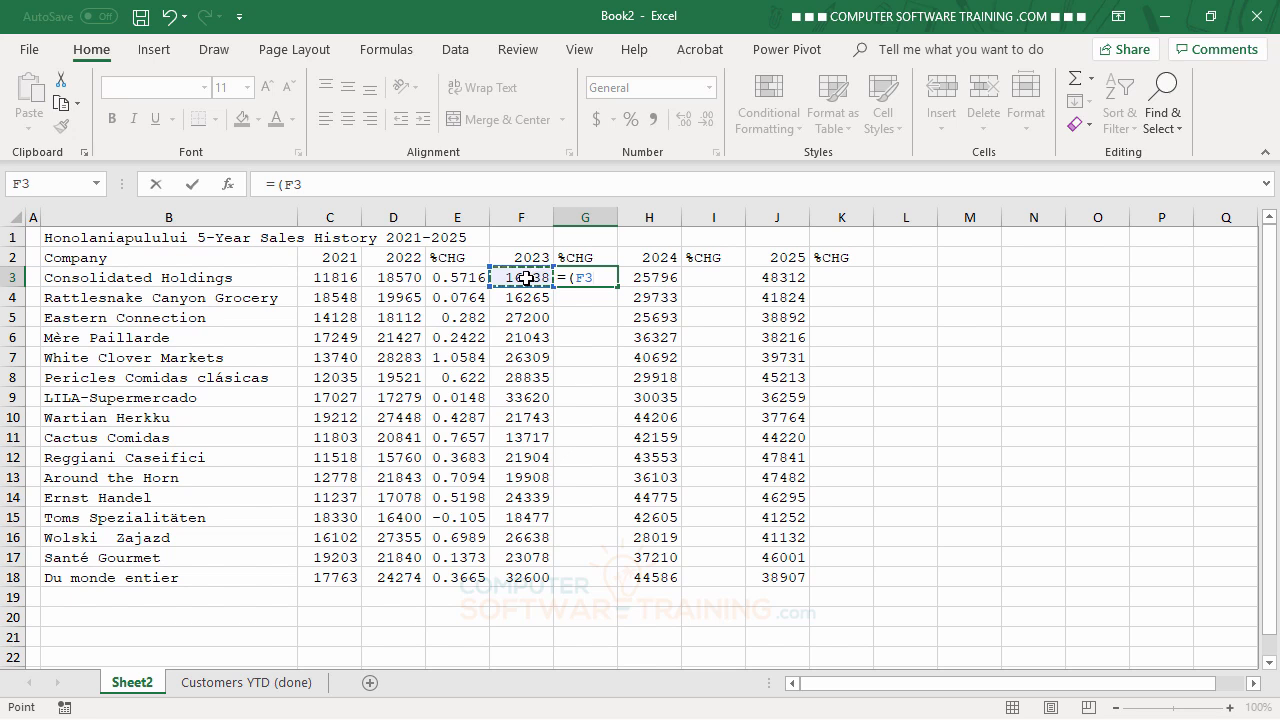
type("-")
left_click(401, 280)
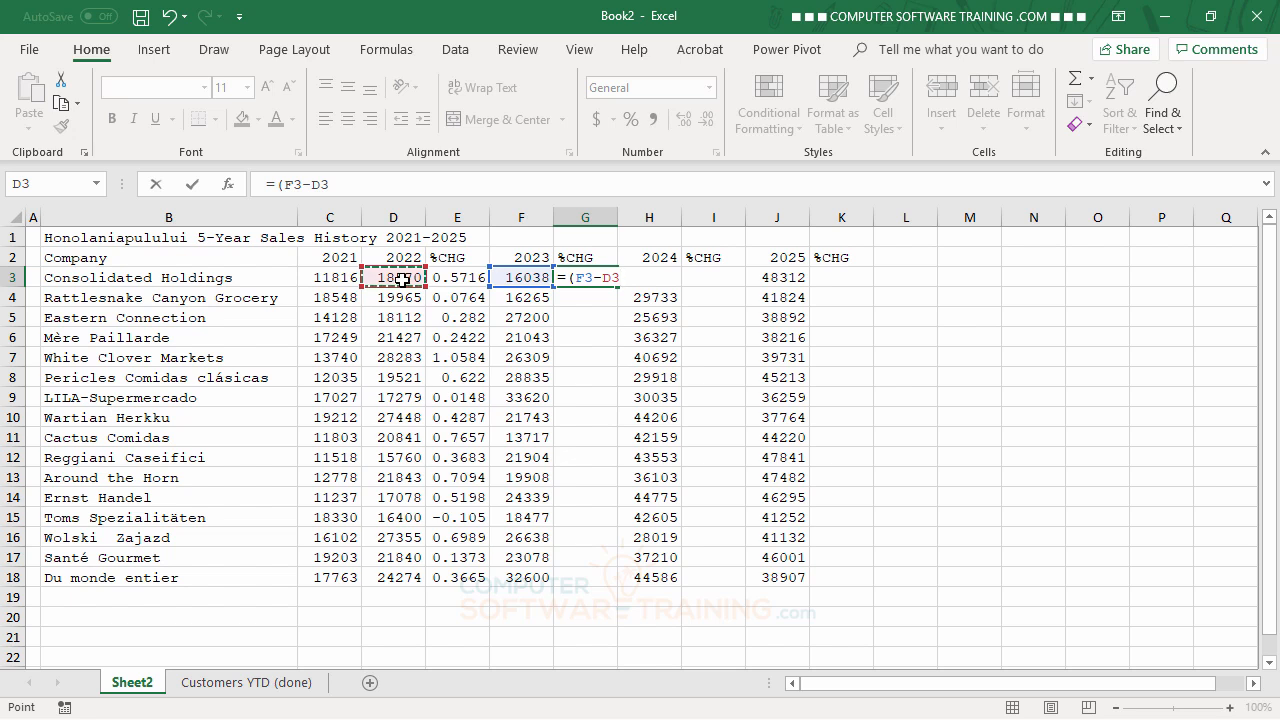
type(")/")
left_click(400, 279)
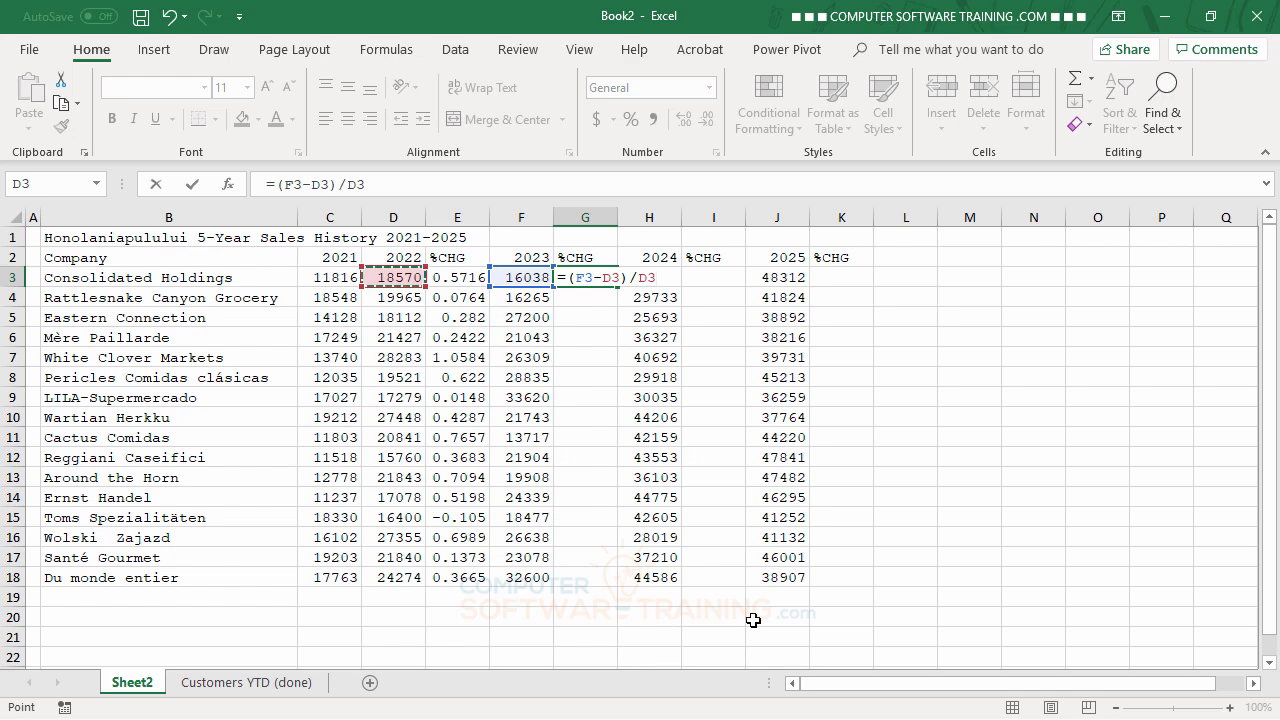
key("Return")
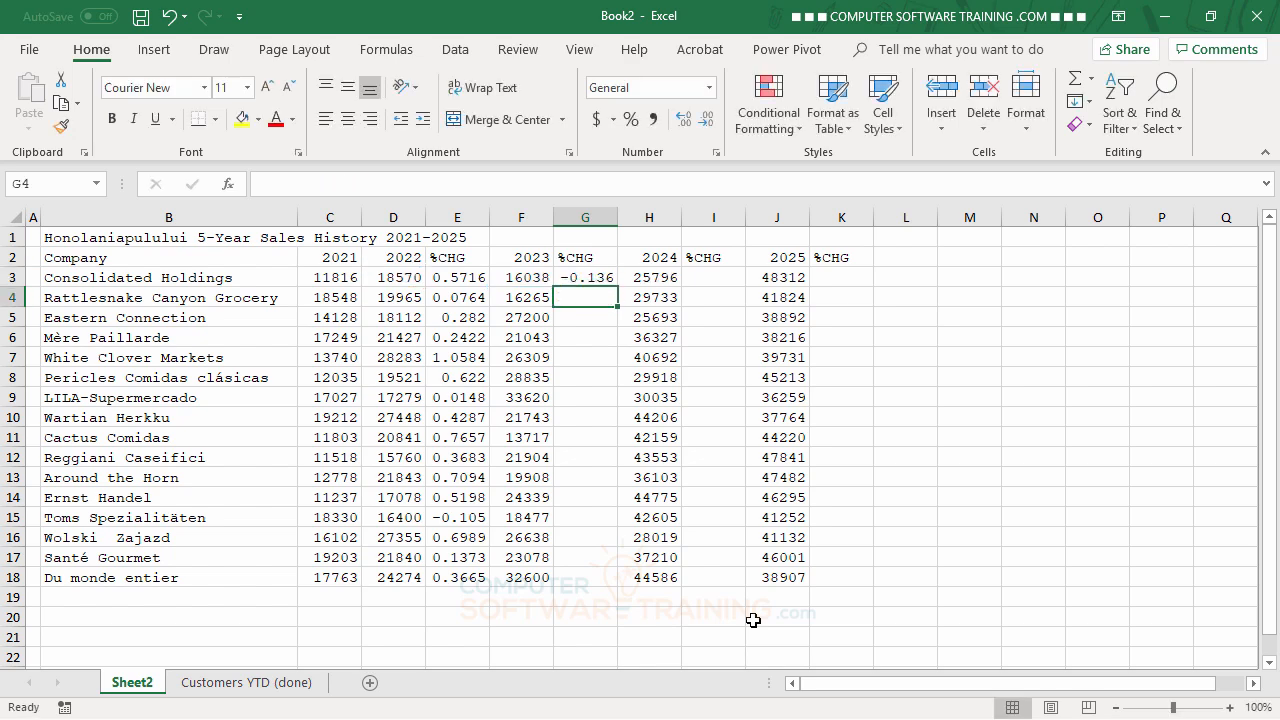
left_click(594, 279)
double_click(617, 287)
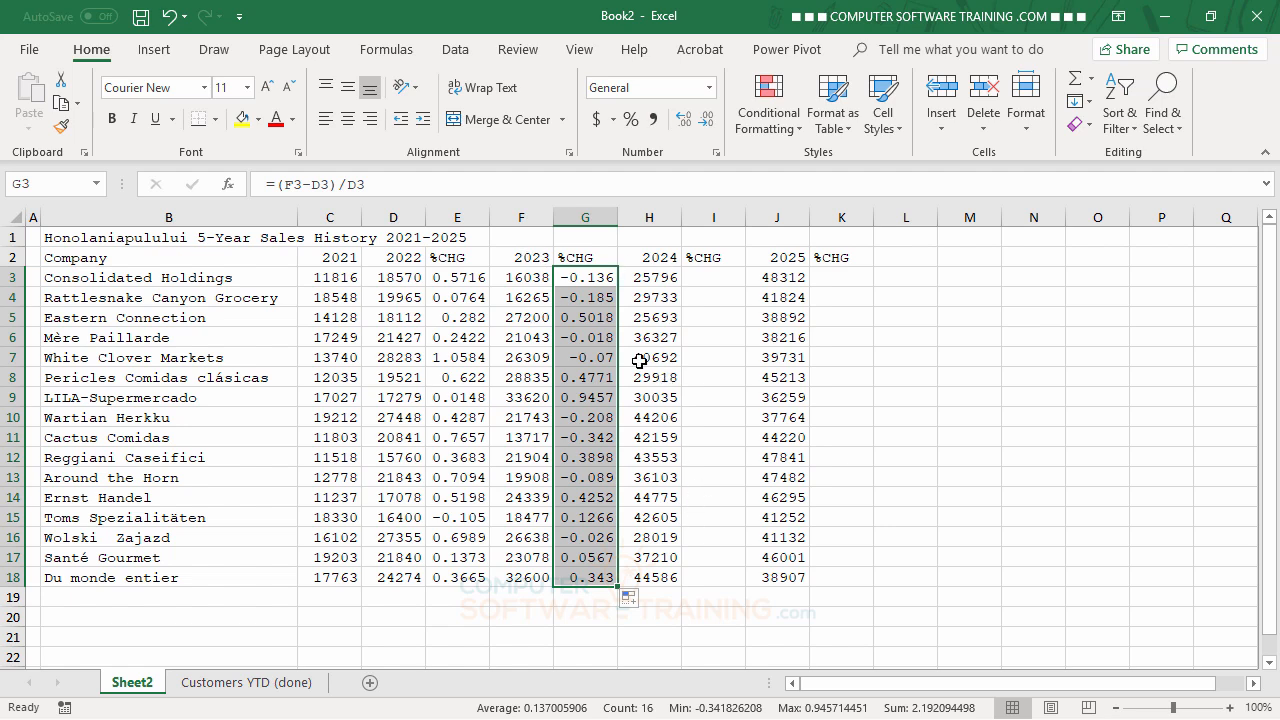
Copy the formulas in G3:G18 to the 2024 and 2025 %CHG columns, starting at I3 and K3, and check the copied references
right_click(579, 281)
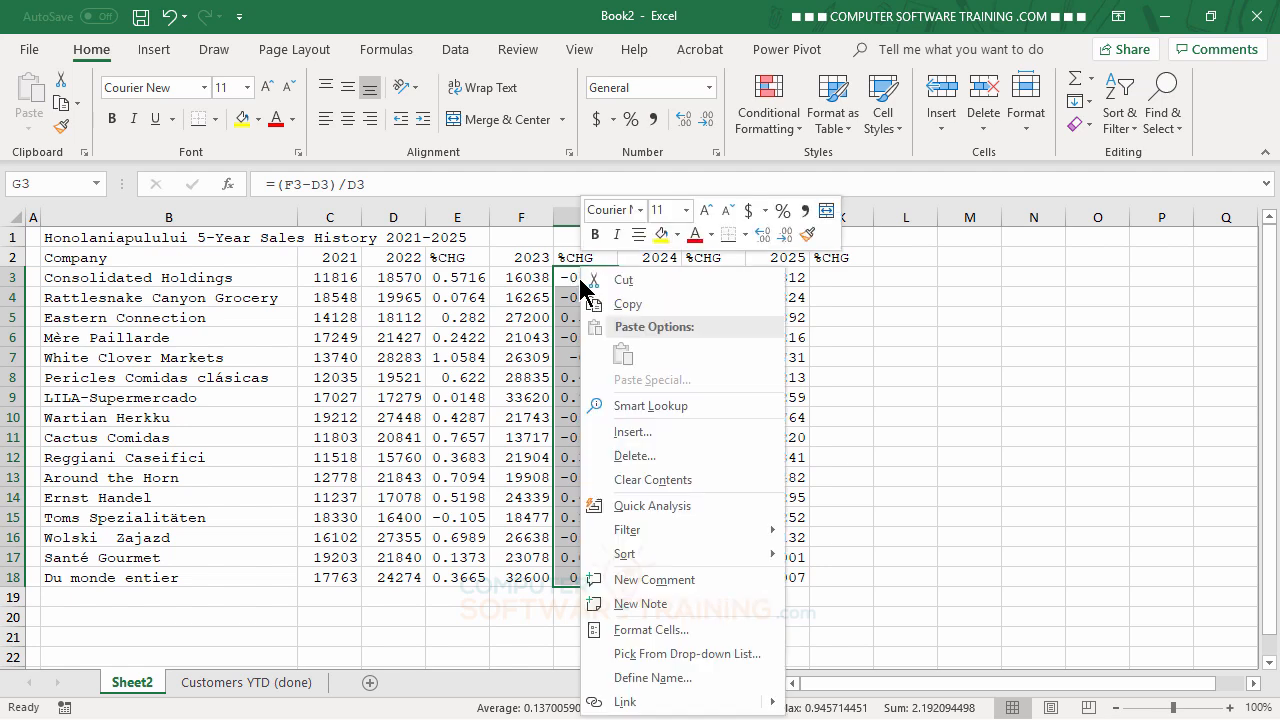
left_click(628, 304)
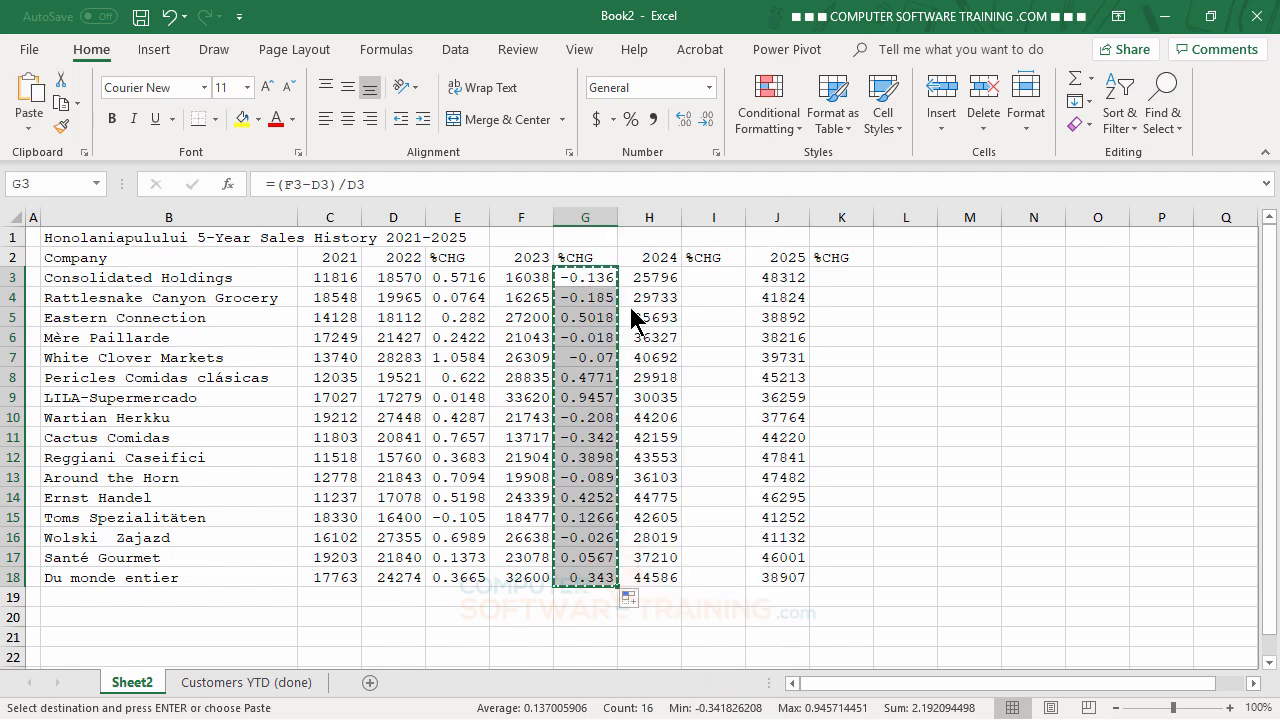
left_click(706, 279)
right_click(706, 279)
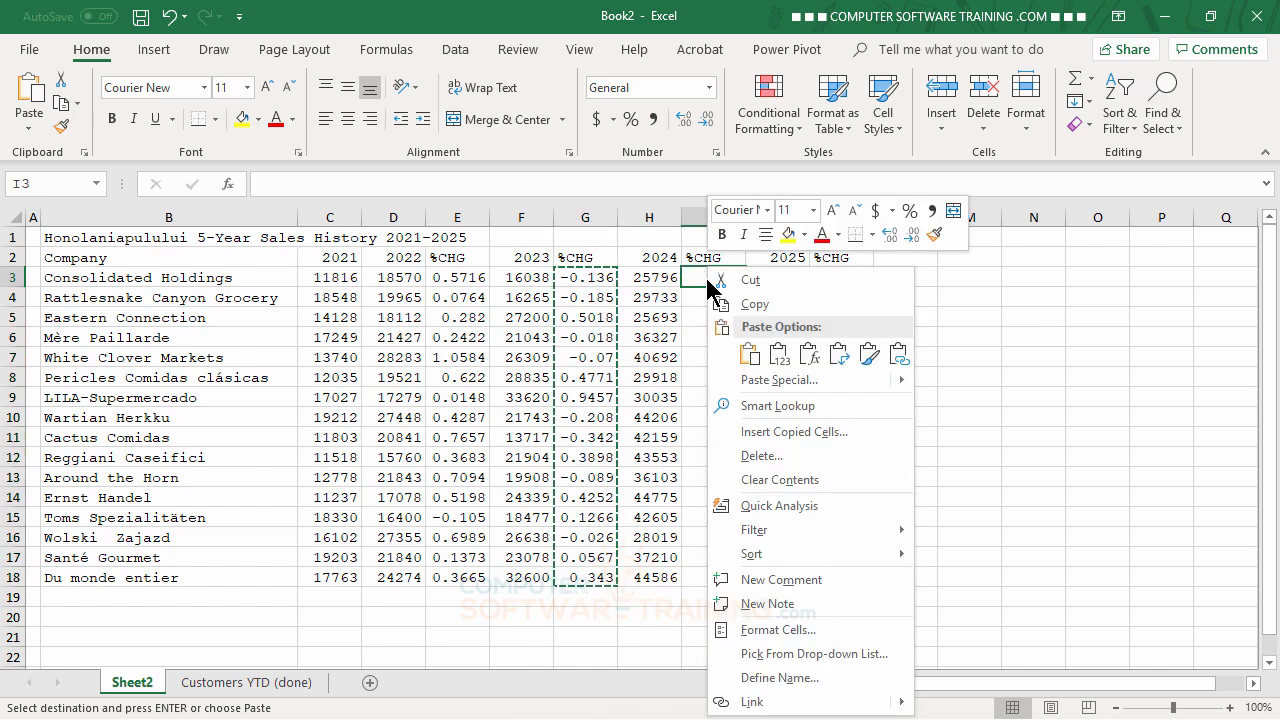
left_click(749, 355)
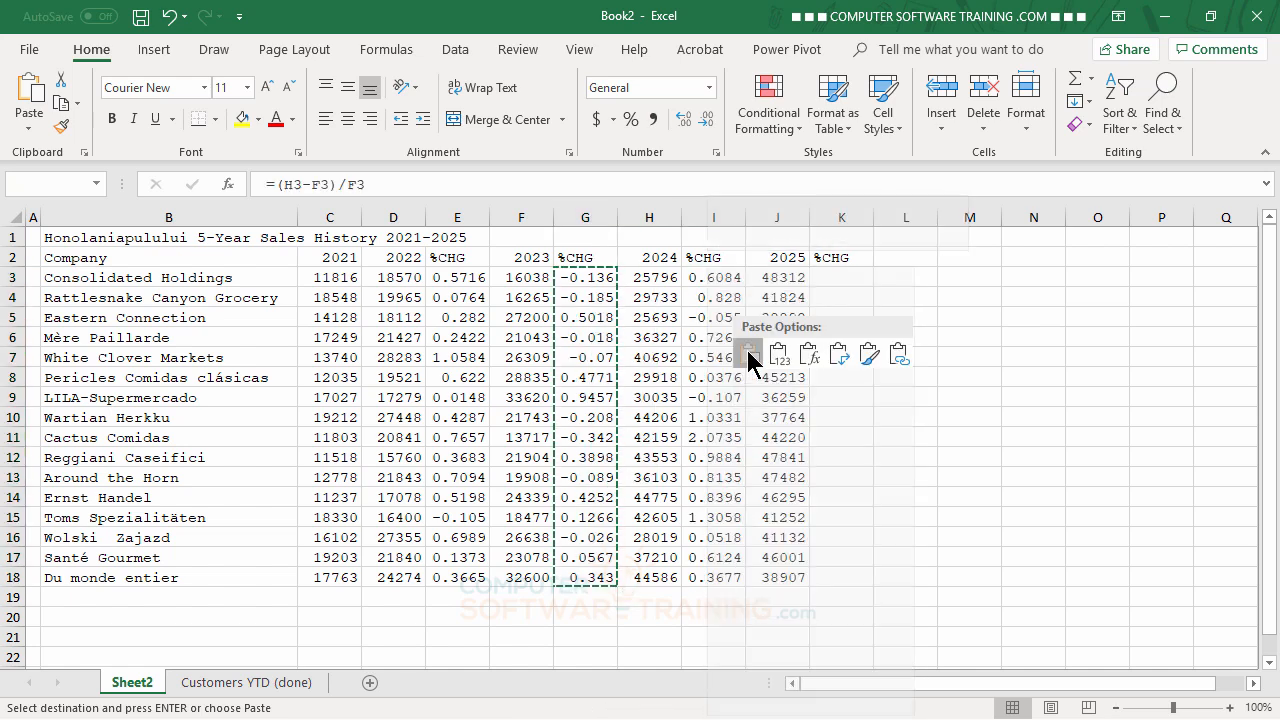
left_click(829, 277)
right_click(829, 277)
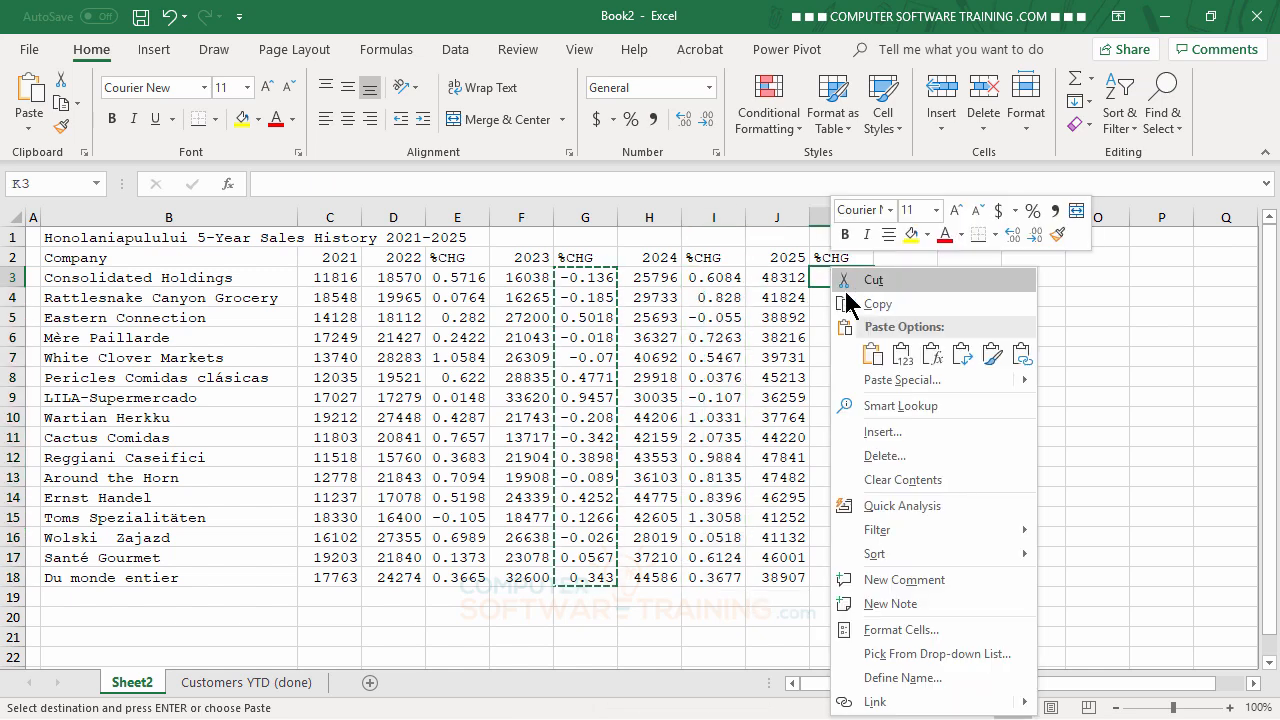
left_click(872, 357)
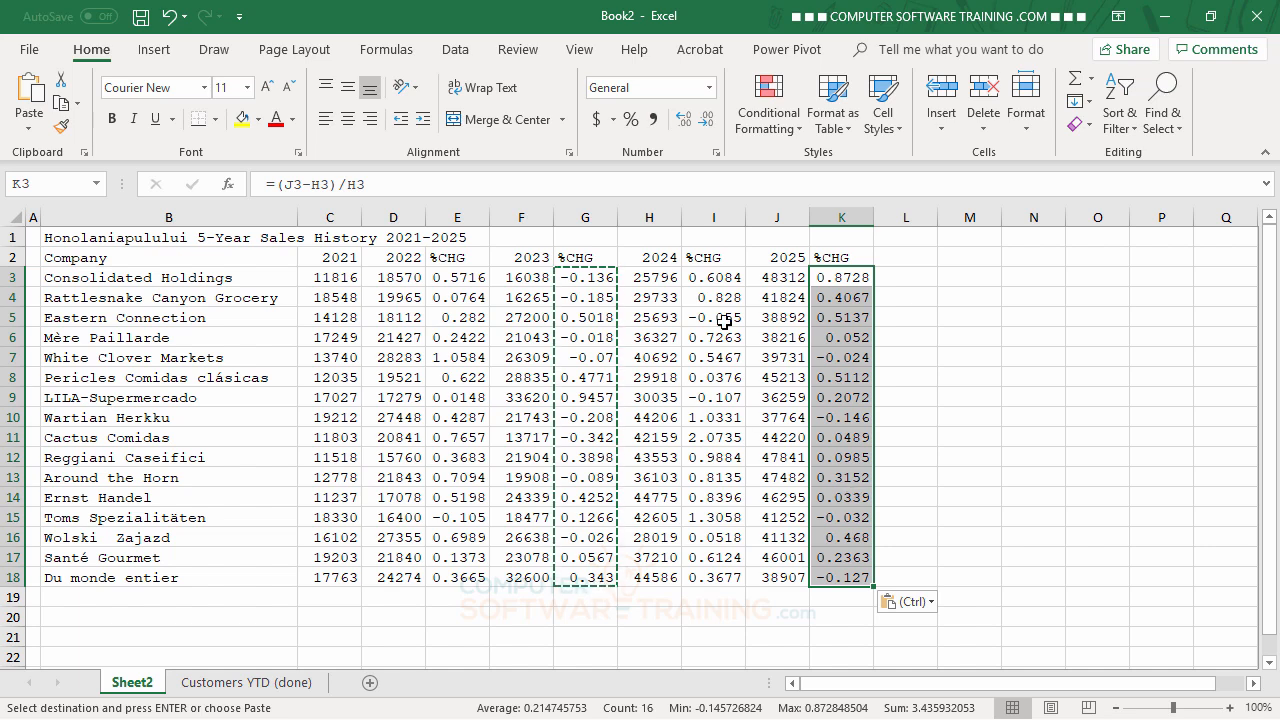
left_click(581, 278)
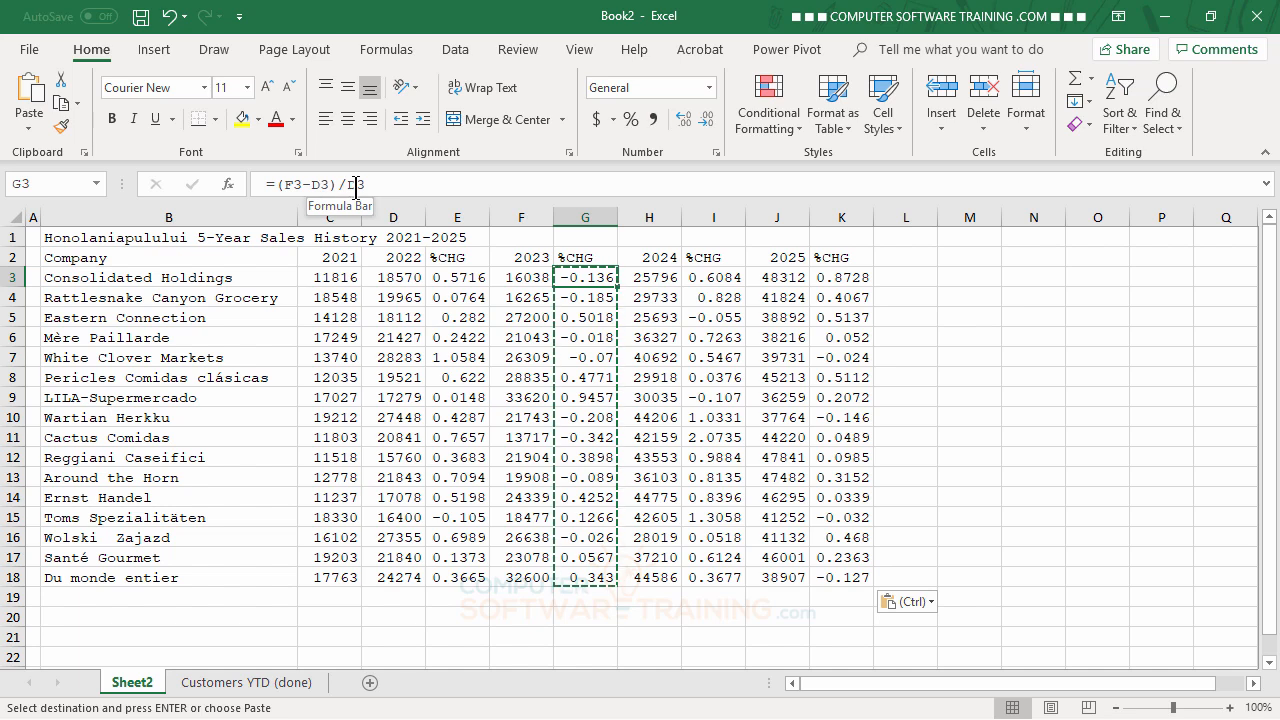
left_click(703, 280)
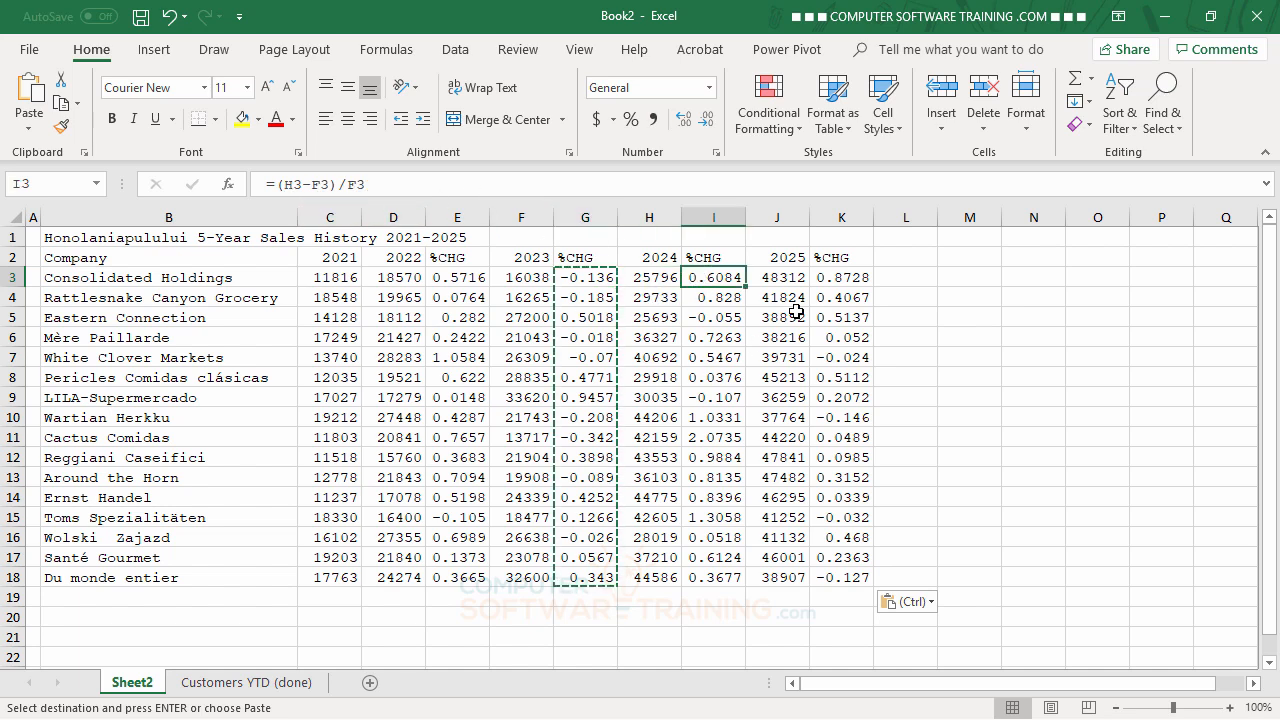
left_click(842, 280)
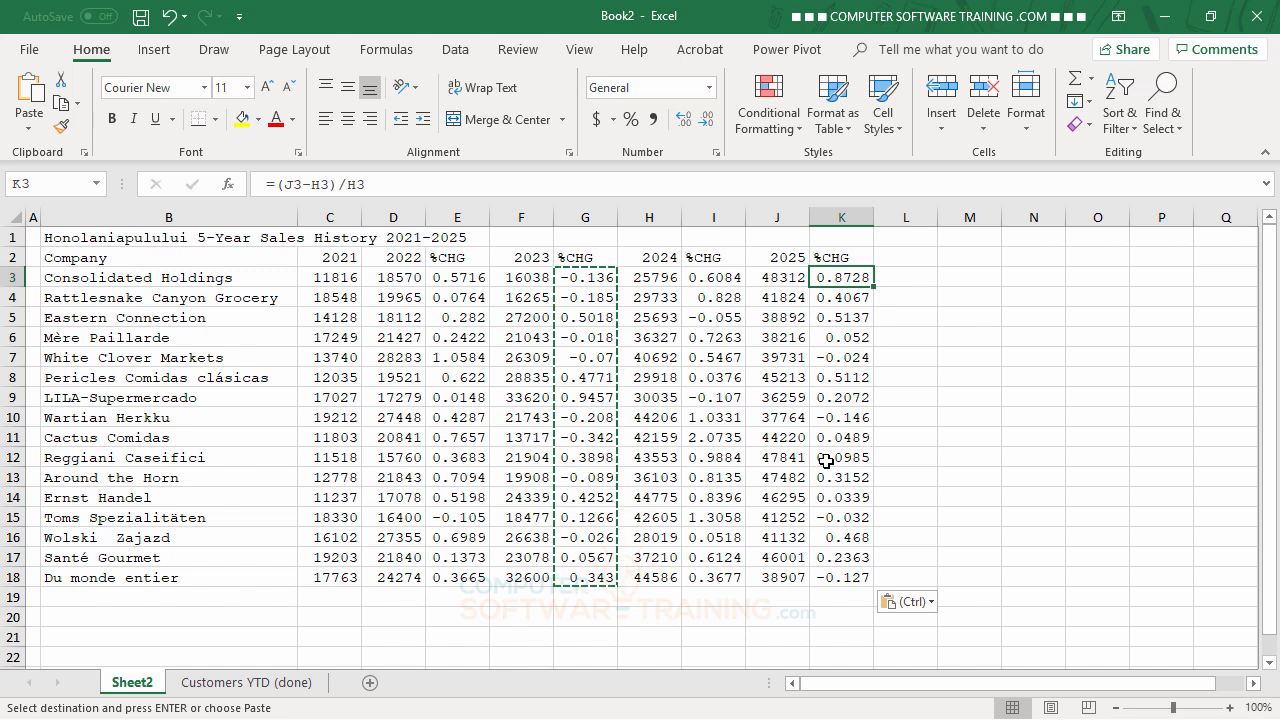
key("Escape")
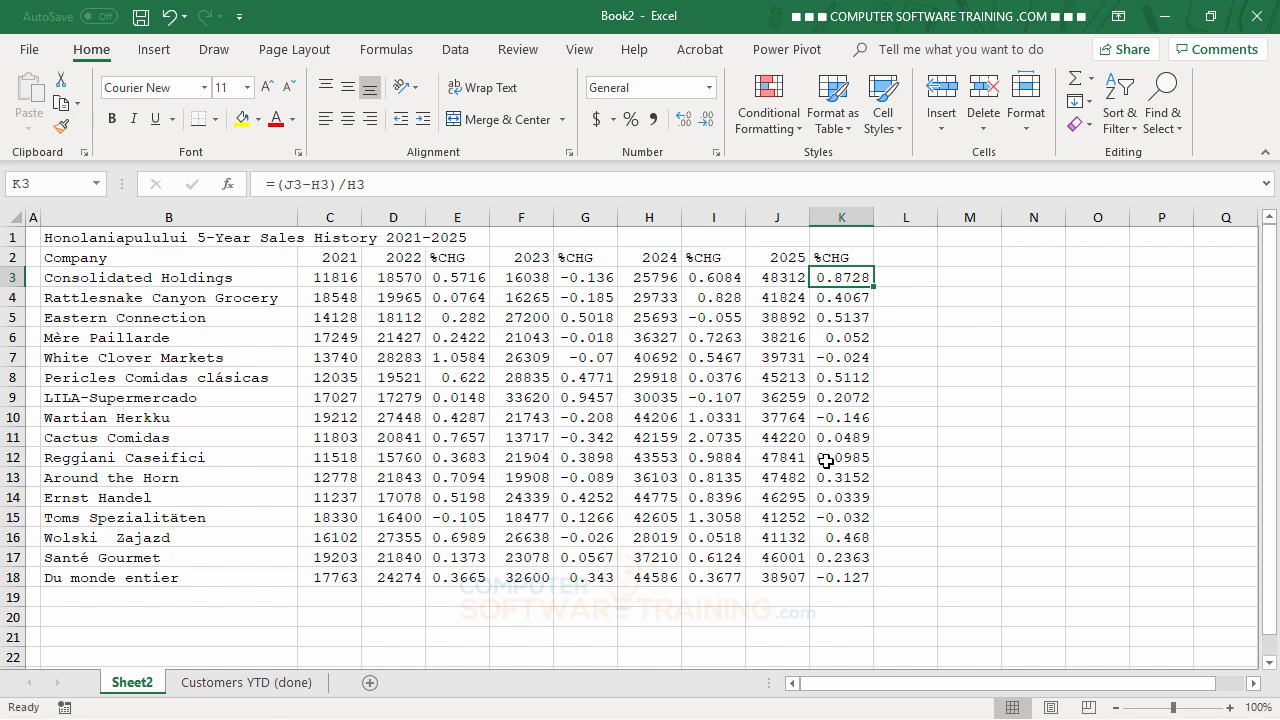
Apply the comma style without decimals to the sales figures in C3:D18, F3:F18, H3:H18 and J3:J18
left_click(474, 455)
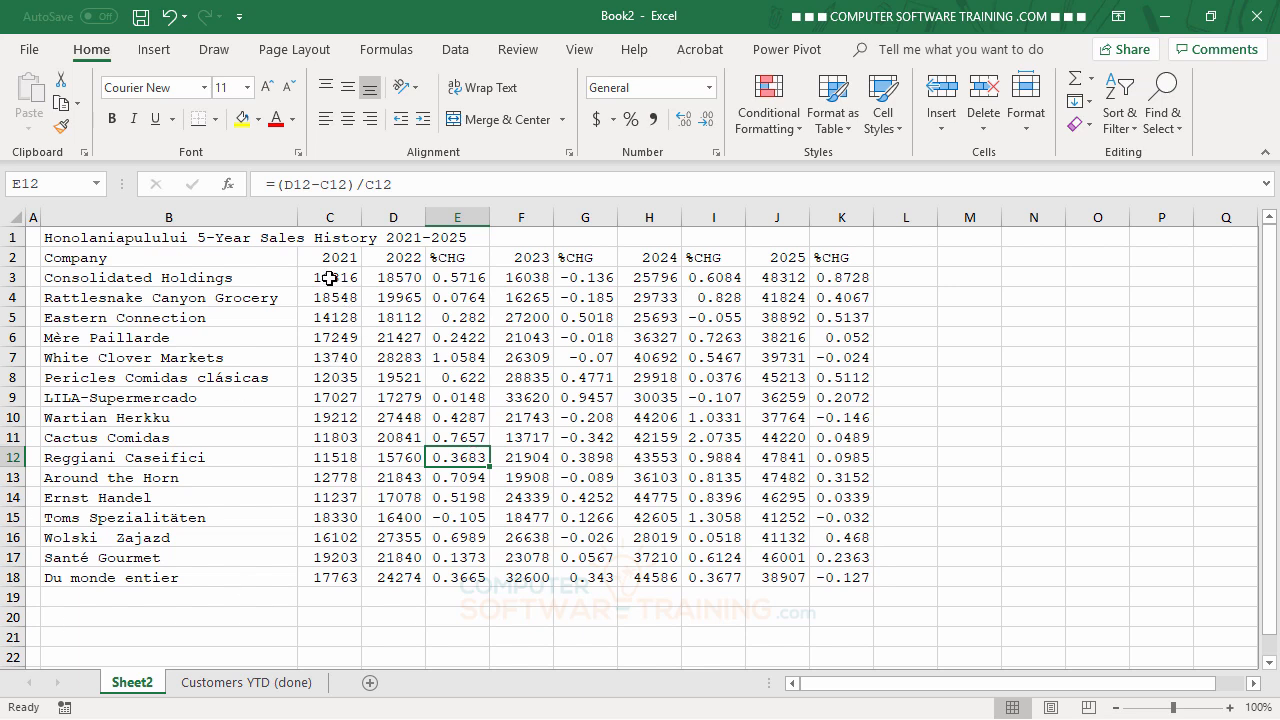
left_click_drag(328, 278, 410, 562)
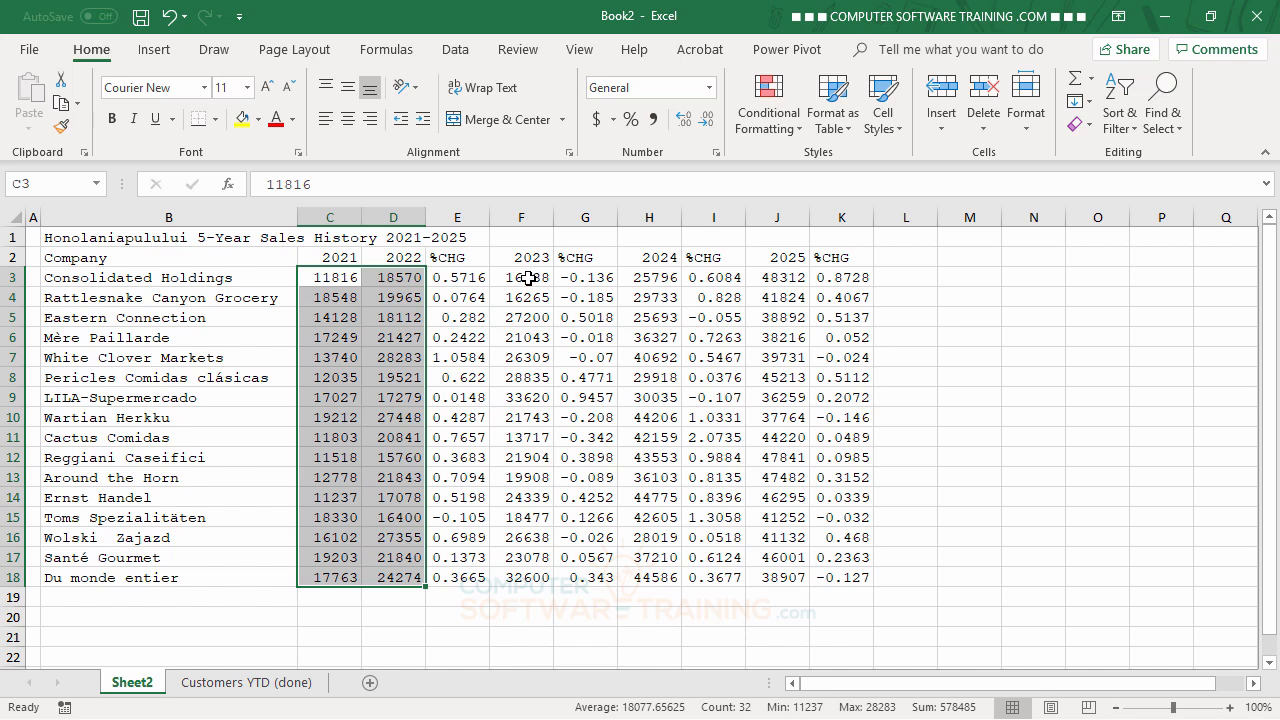
left_click_drag(528, 278, 540, 572, "ctrl")
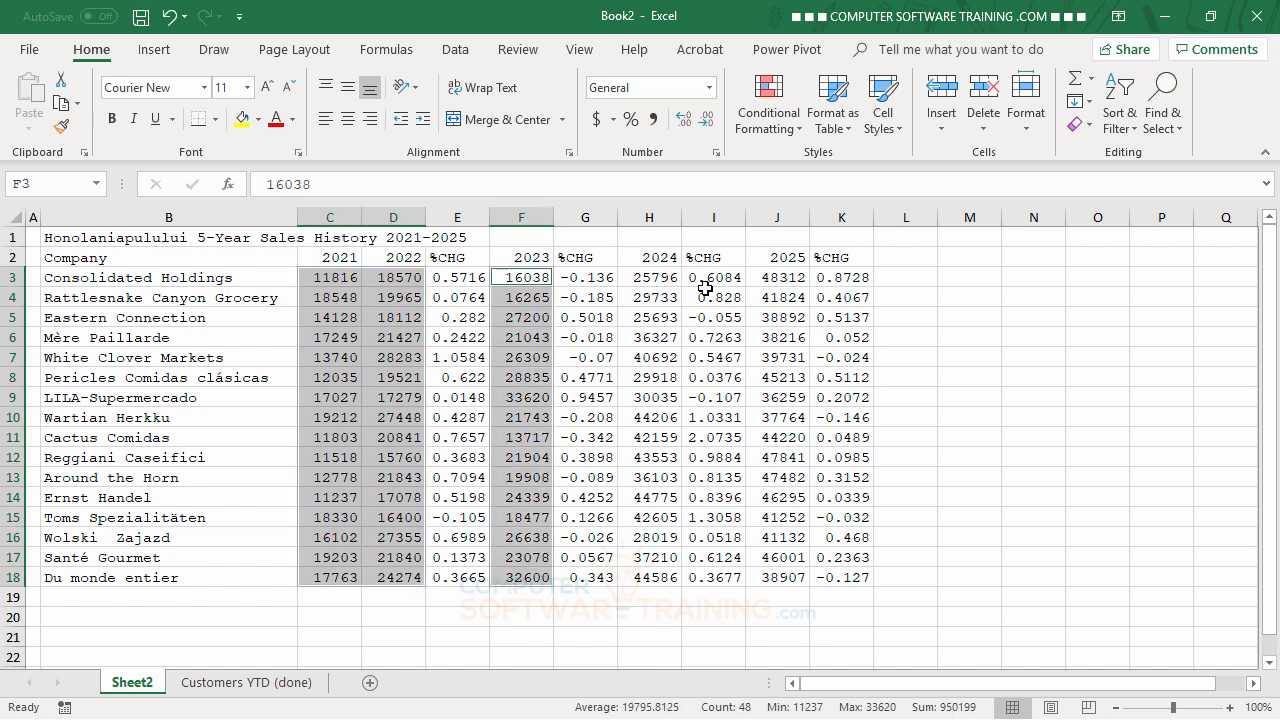
left_click_drag(651, 277, 659, 577, "ctrl")
left_click_drag(788, 277, 762, 571, "ctrl")
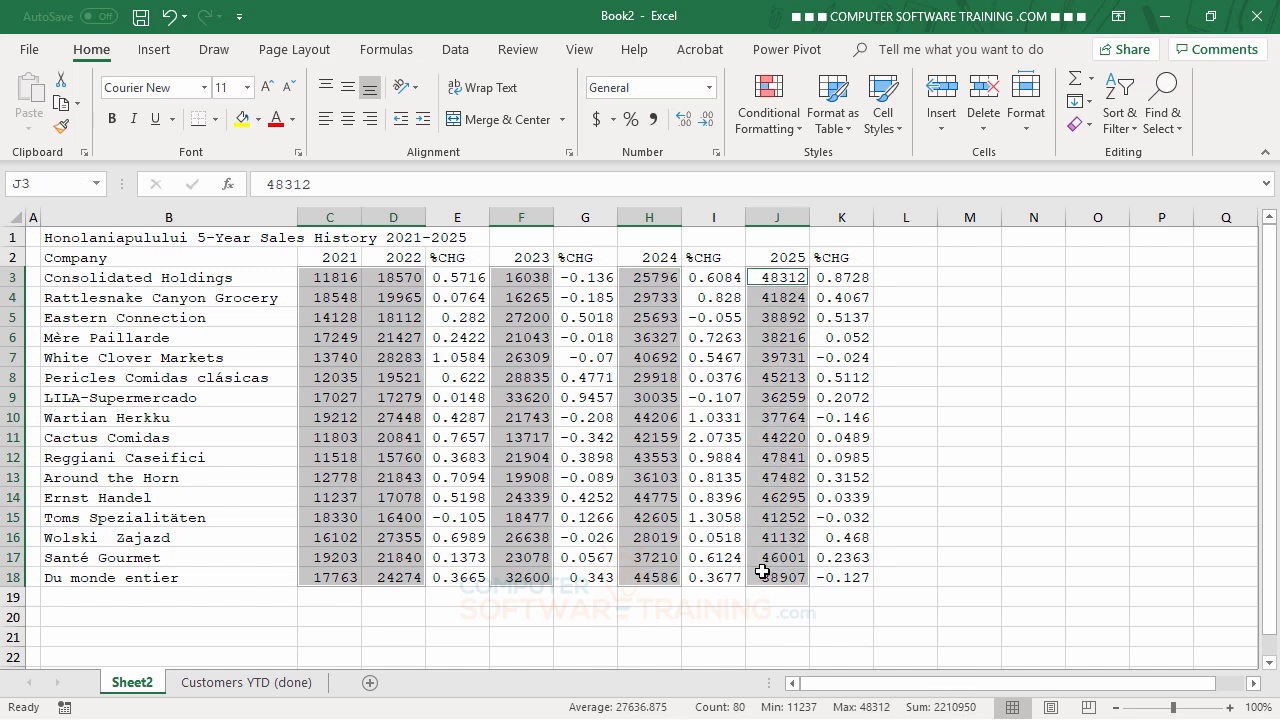
left_click(653, 119)
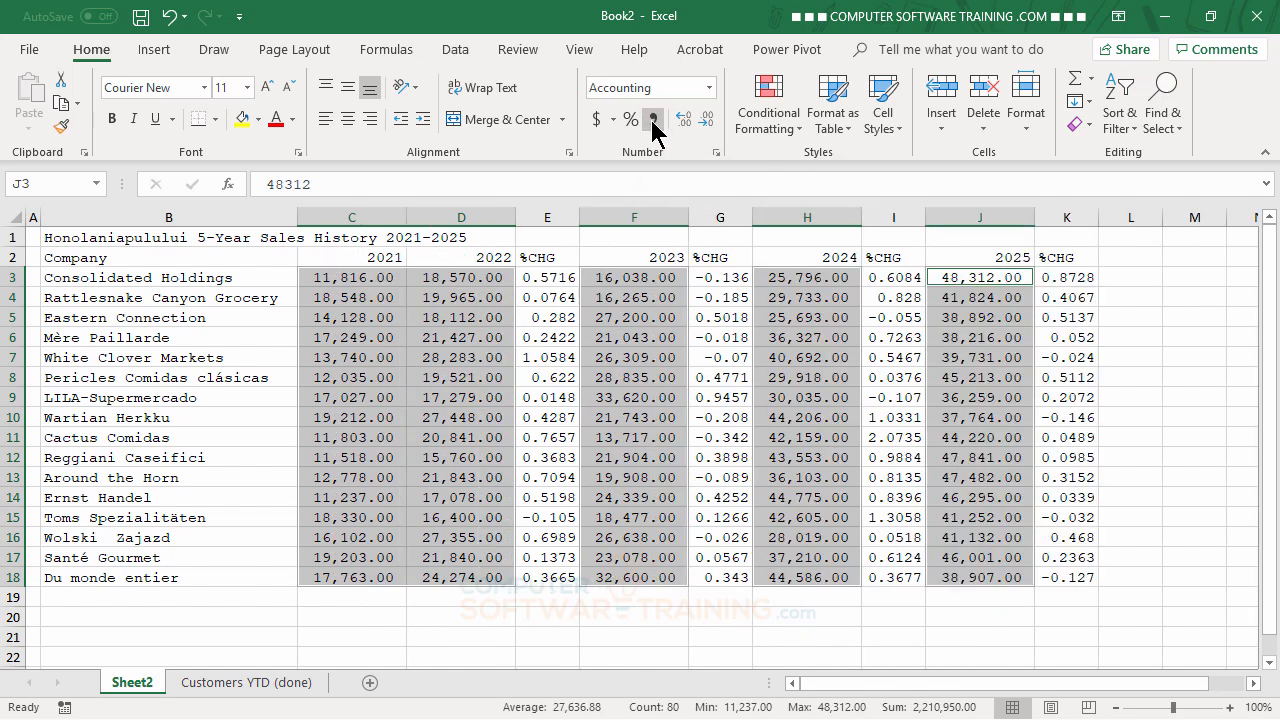
left_click(706, 122)
left_click(706, 122)
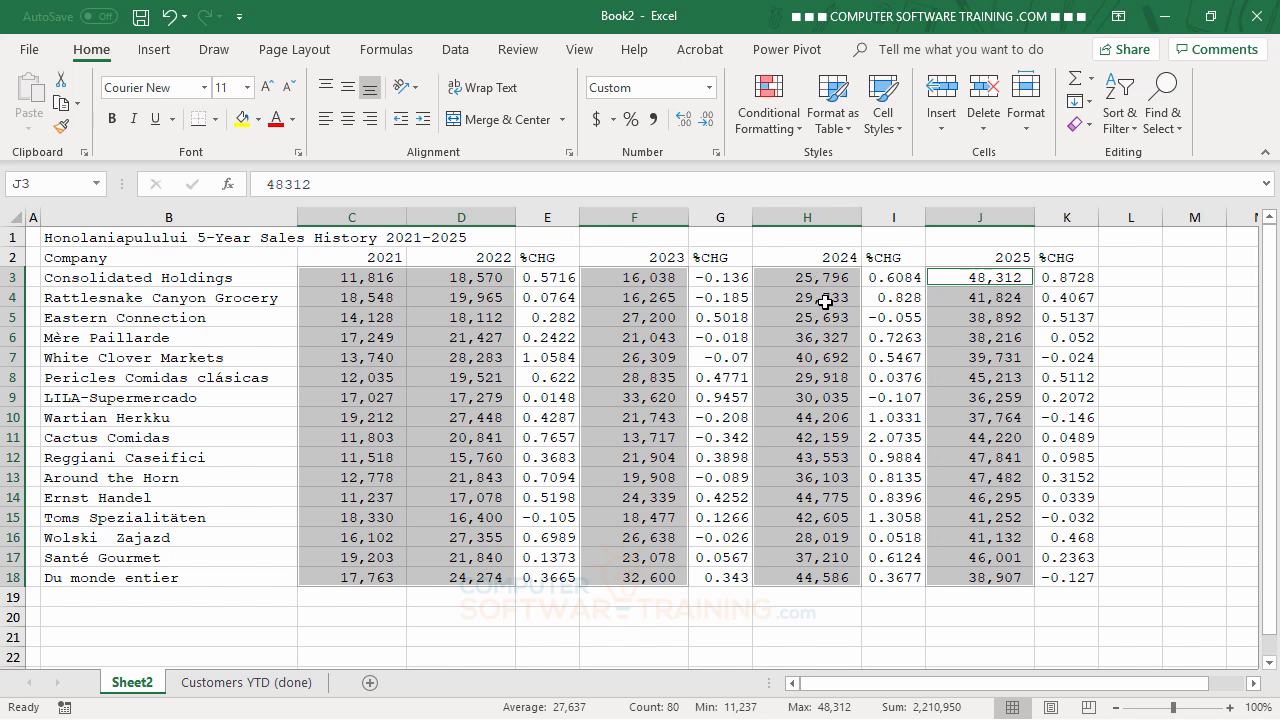
Change the selected sales figures to the Number format with 0 decimal places and a 1000 separator, and centre them
left_click(654, 121)
left_click(716, 152)
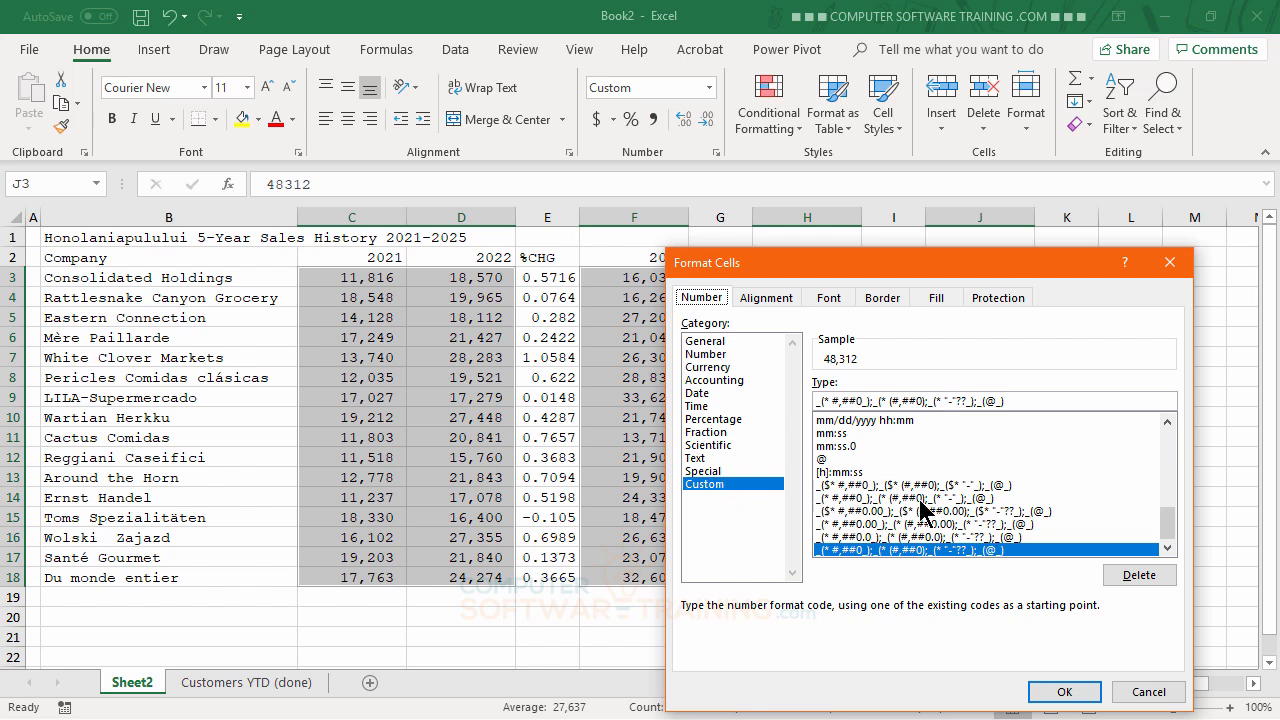
left_click(710, 356)
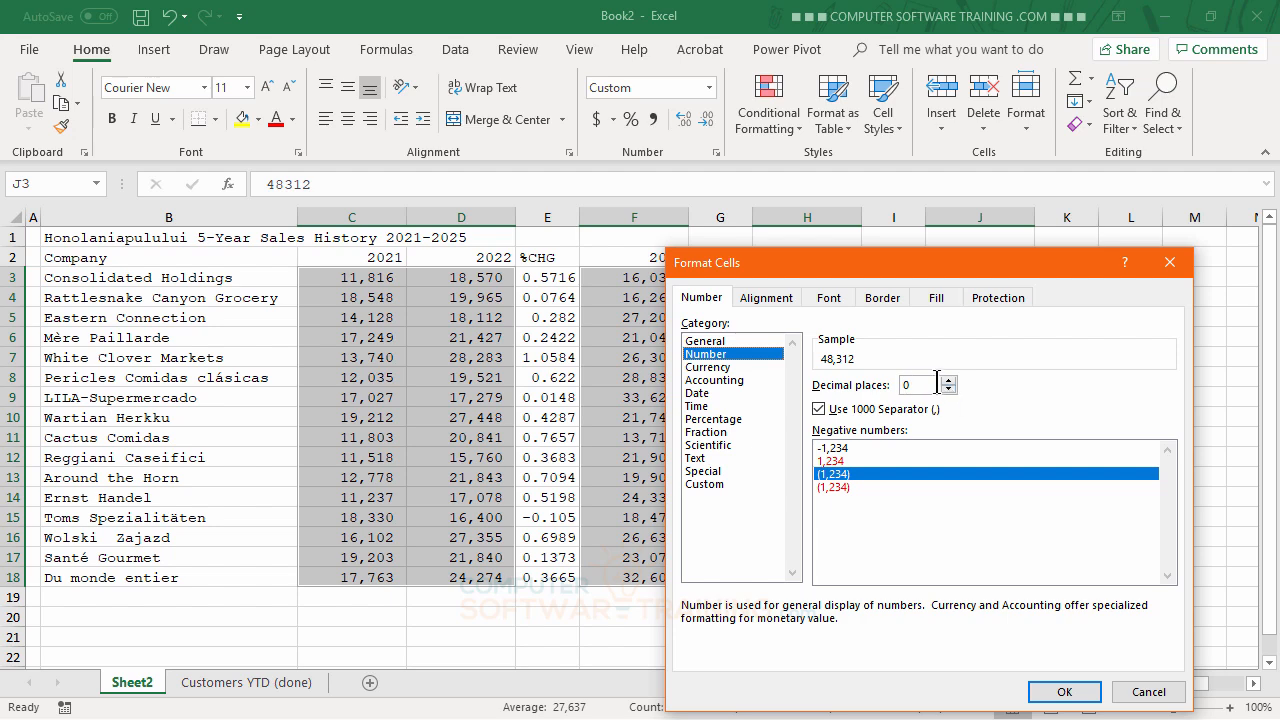
left_click(1062, 692)
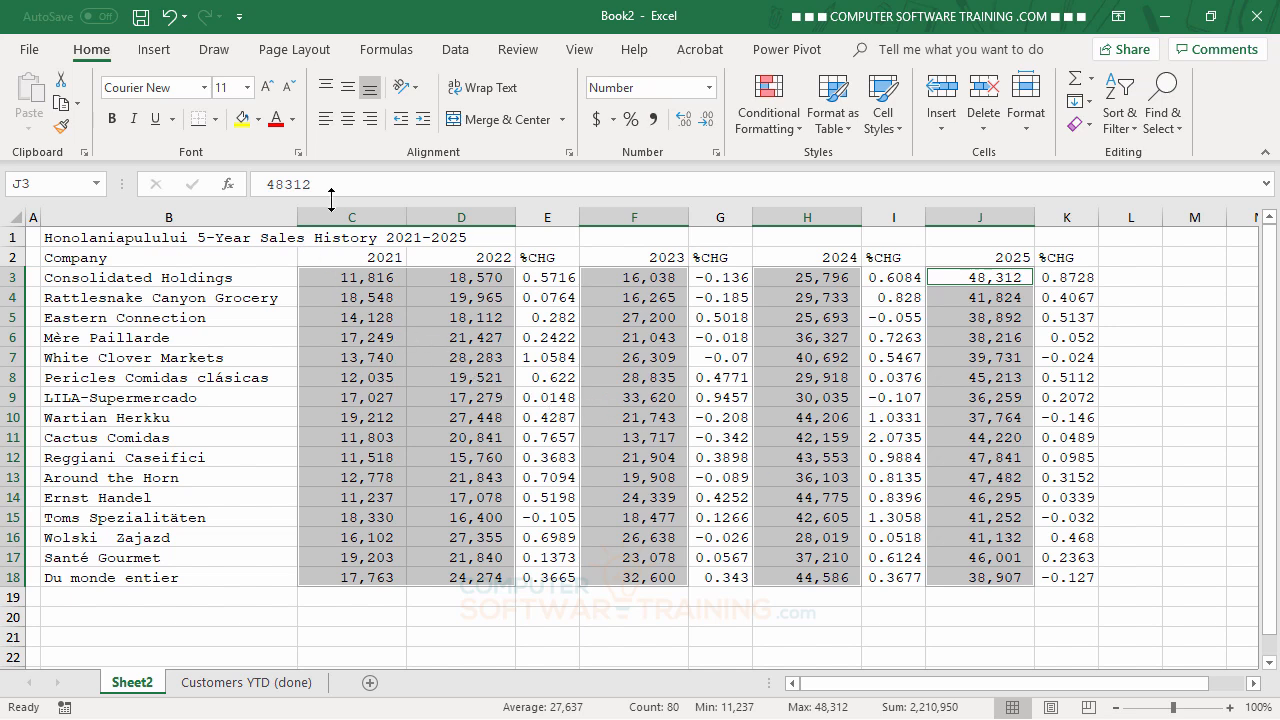
left_click(349, 122)
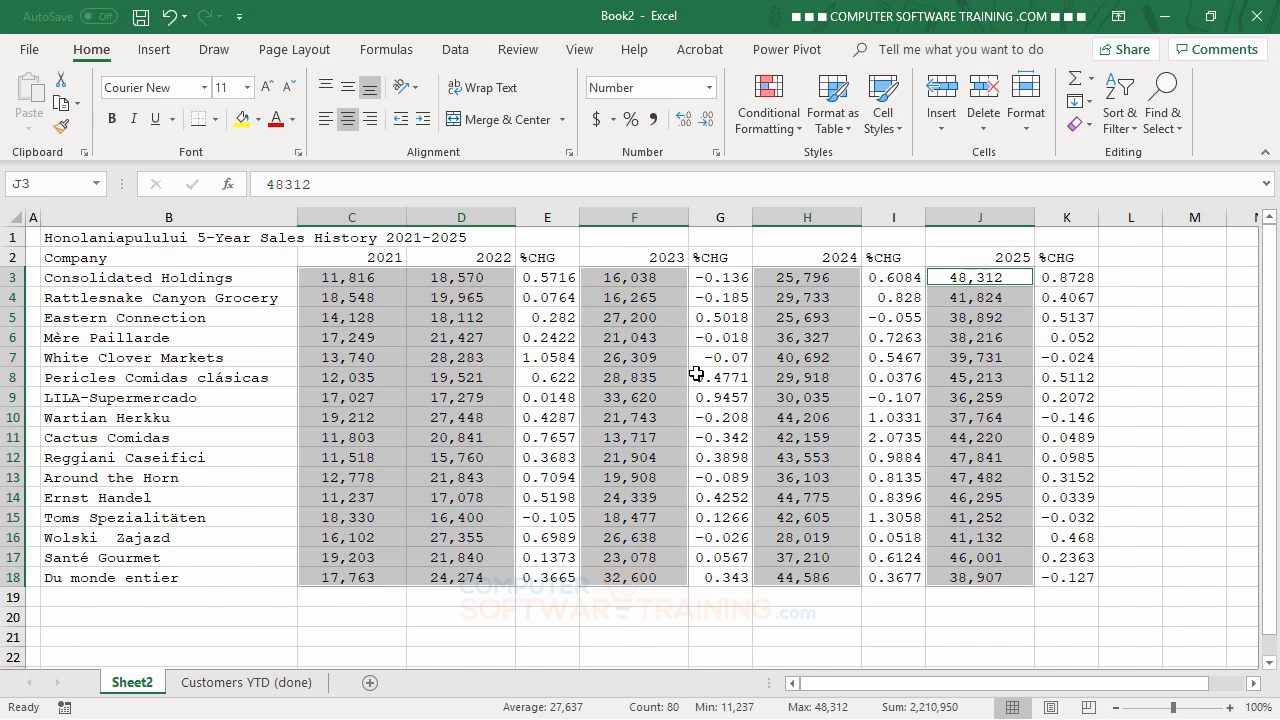
Format the %CHG values in E3:E18, G3:G18, I3:I18 and K3:K18 as percentages, right-aligned with an indent
left_click(550, 339)
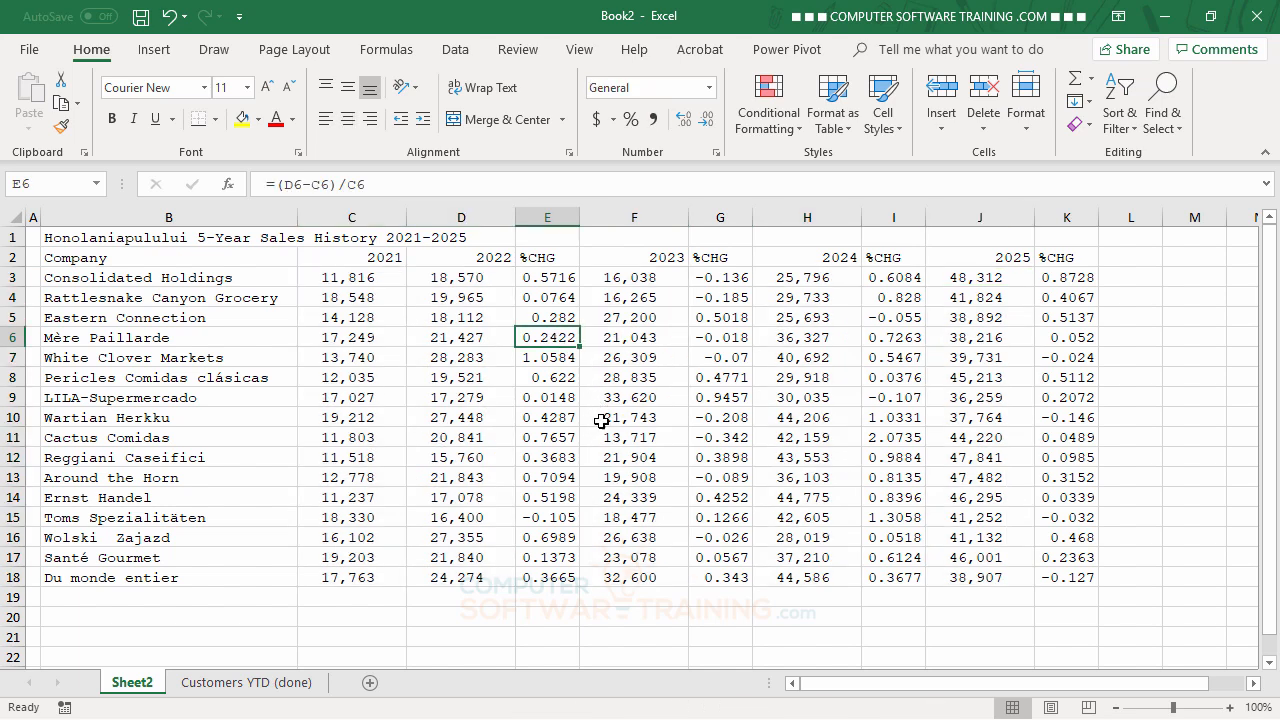
left_click_drag(556, 278, 563, 573)
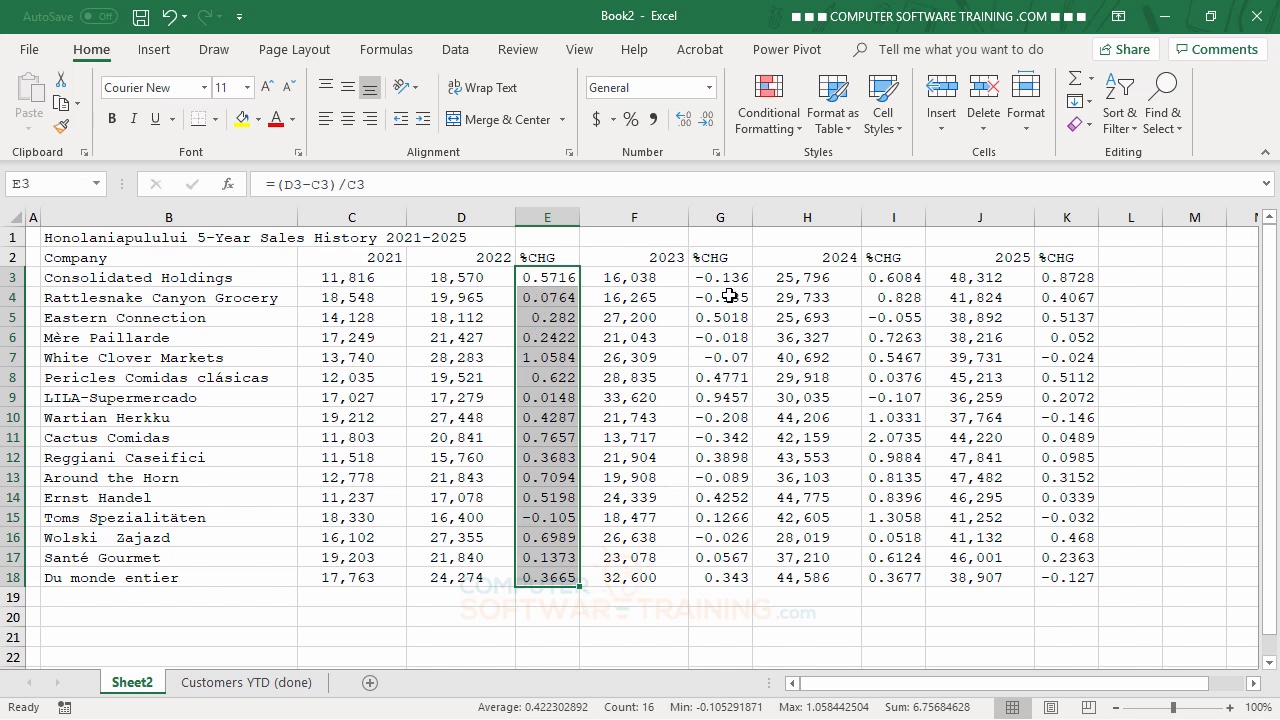
left_click_drag(725, 284, 723, 577, "ctrl")
left_click_drag(890, 278, 912, 571, "ctrl")
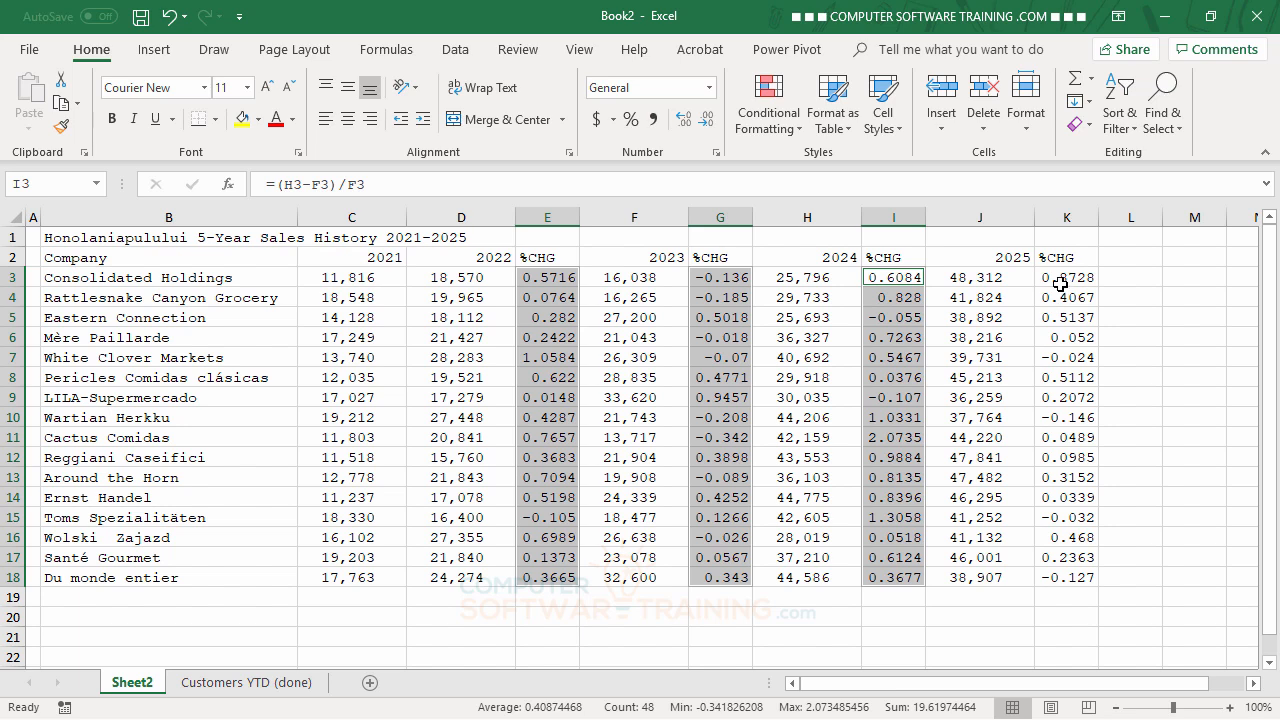
left_click_drag(1060, 282, 1079, 578, "ctrl")
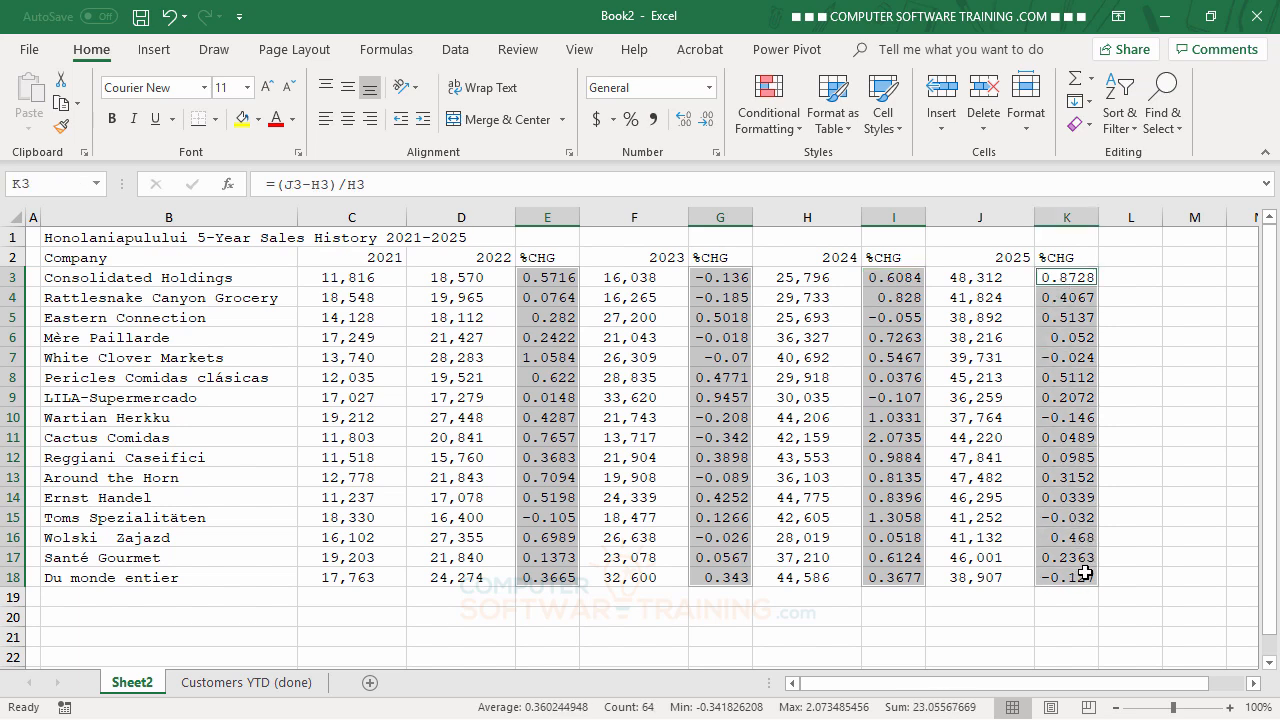
left_click(632, 125)
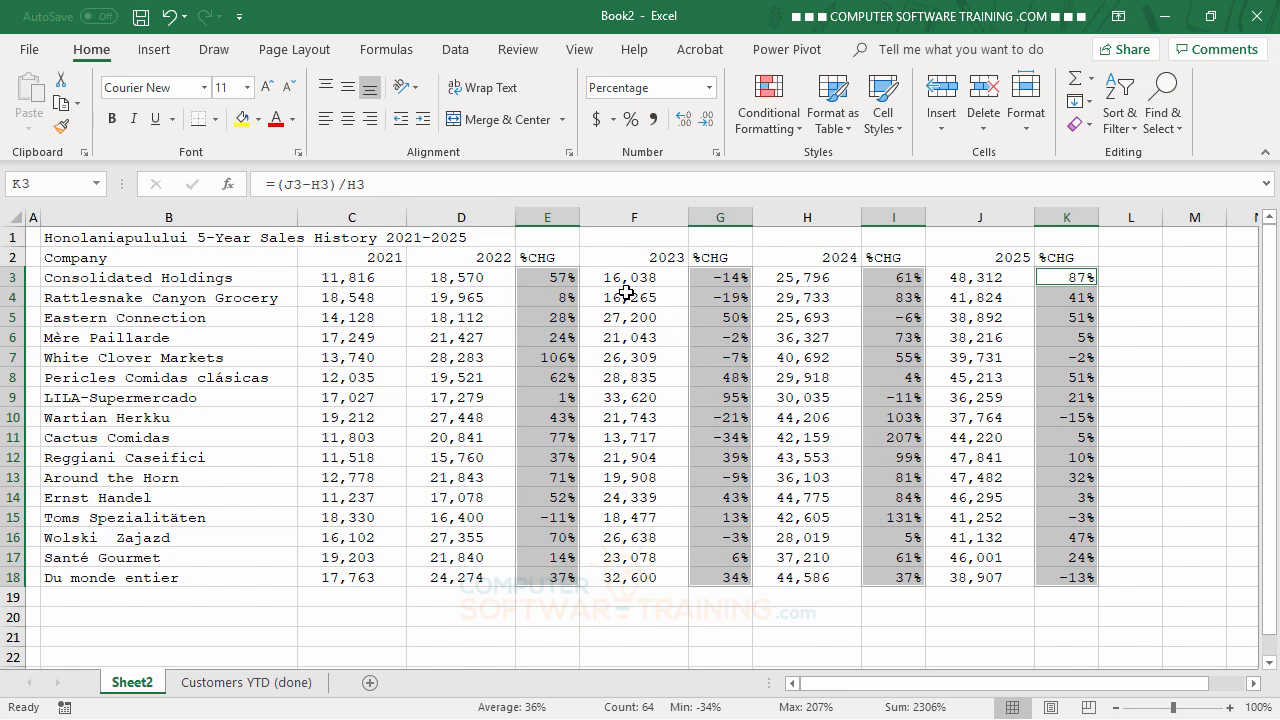
left_click(370, 133)
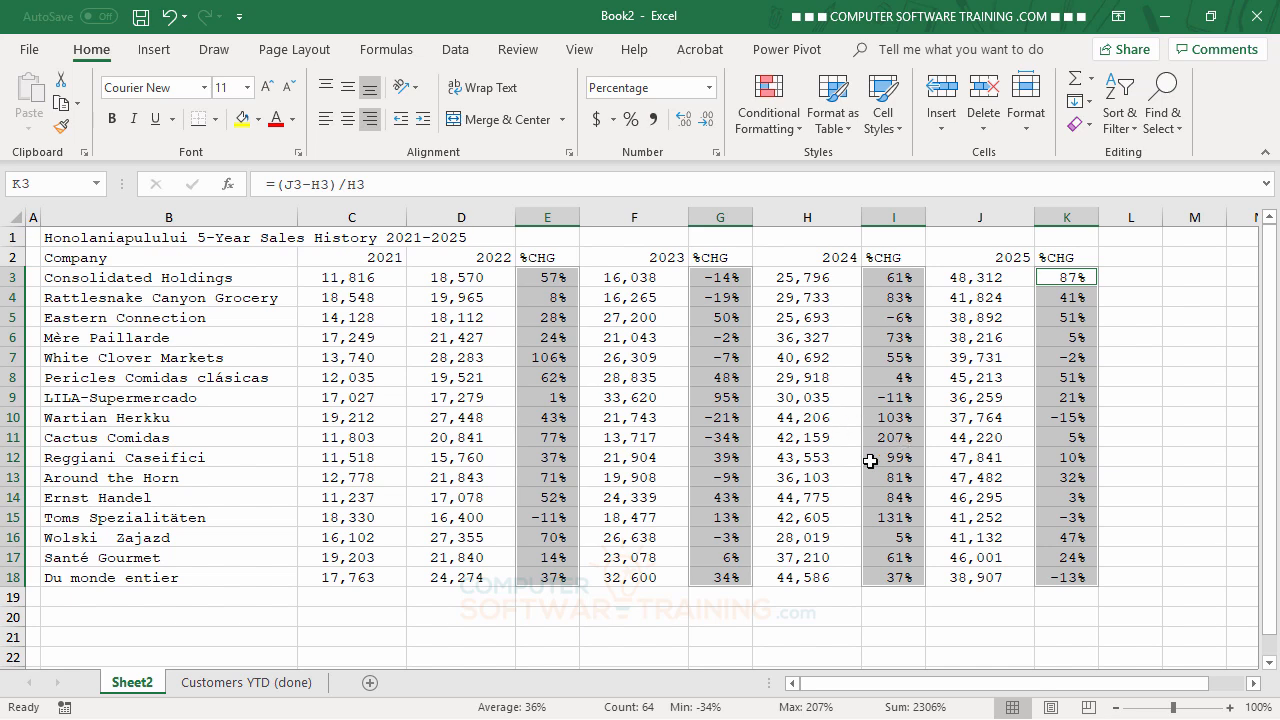
left_click(805, 314)
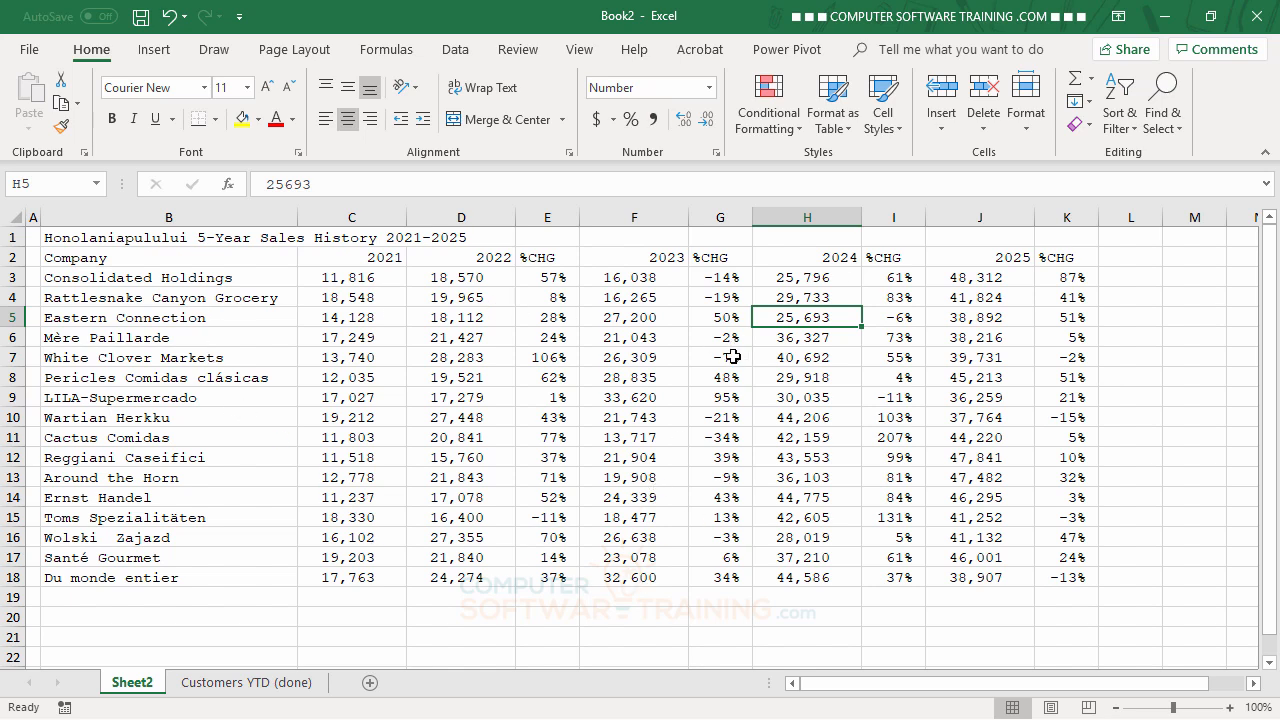
Merge and centre the sales history title across B1:K1, and make it bold at font size 16
left_click(146, 244)
left_click_drag(146, 244, 1056, 234)
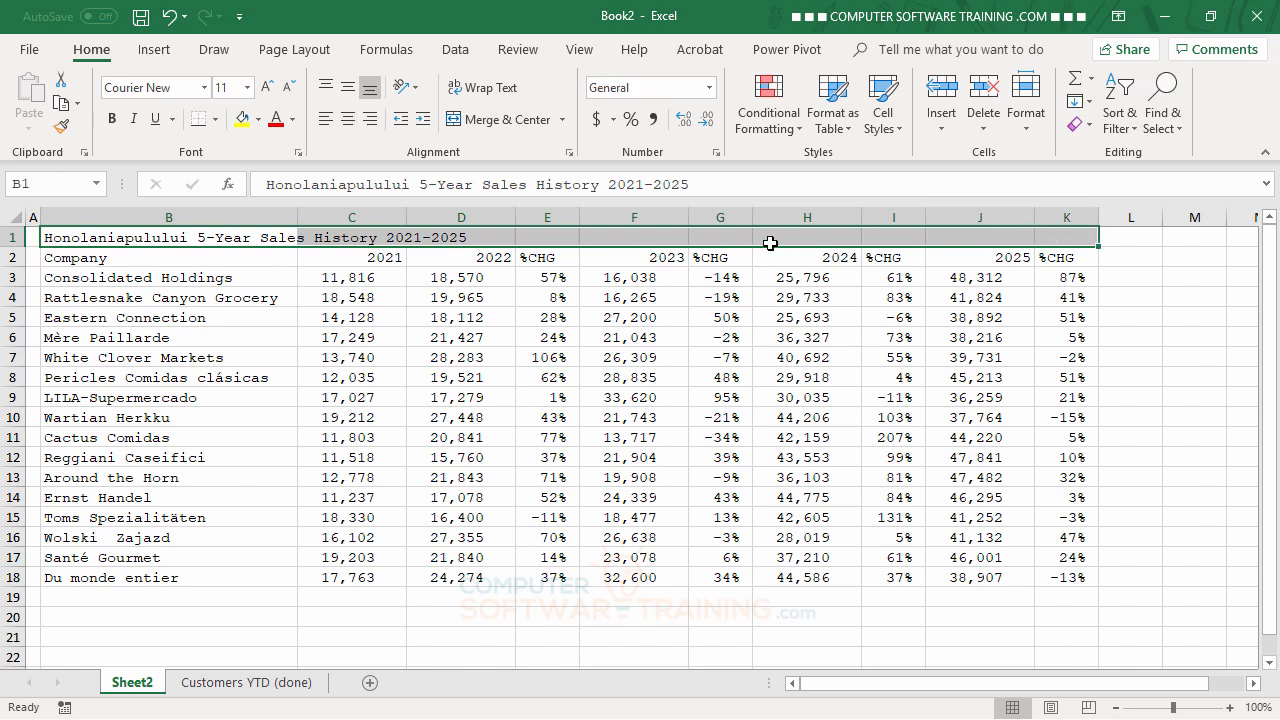
left_click(512, 119)
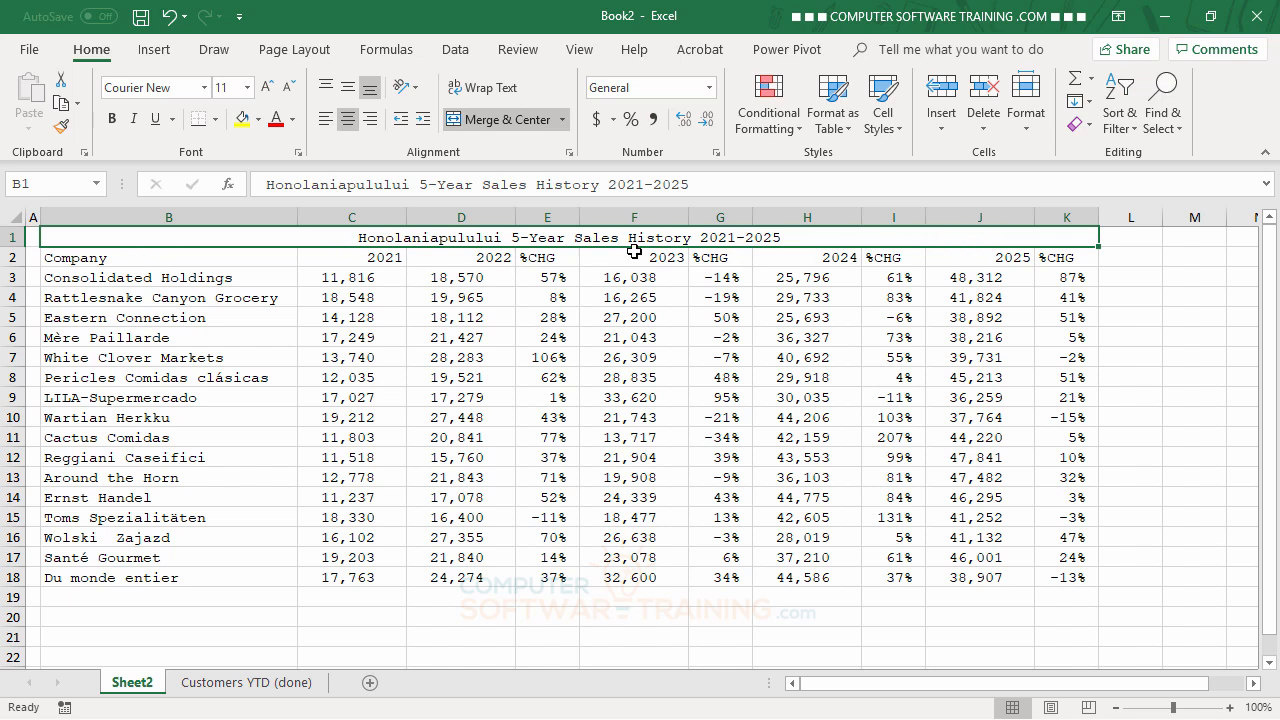
left_click(112, 118)
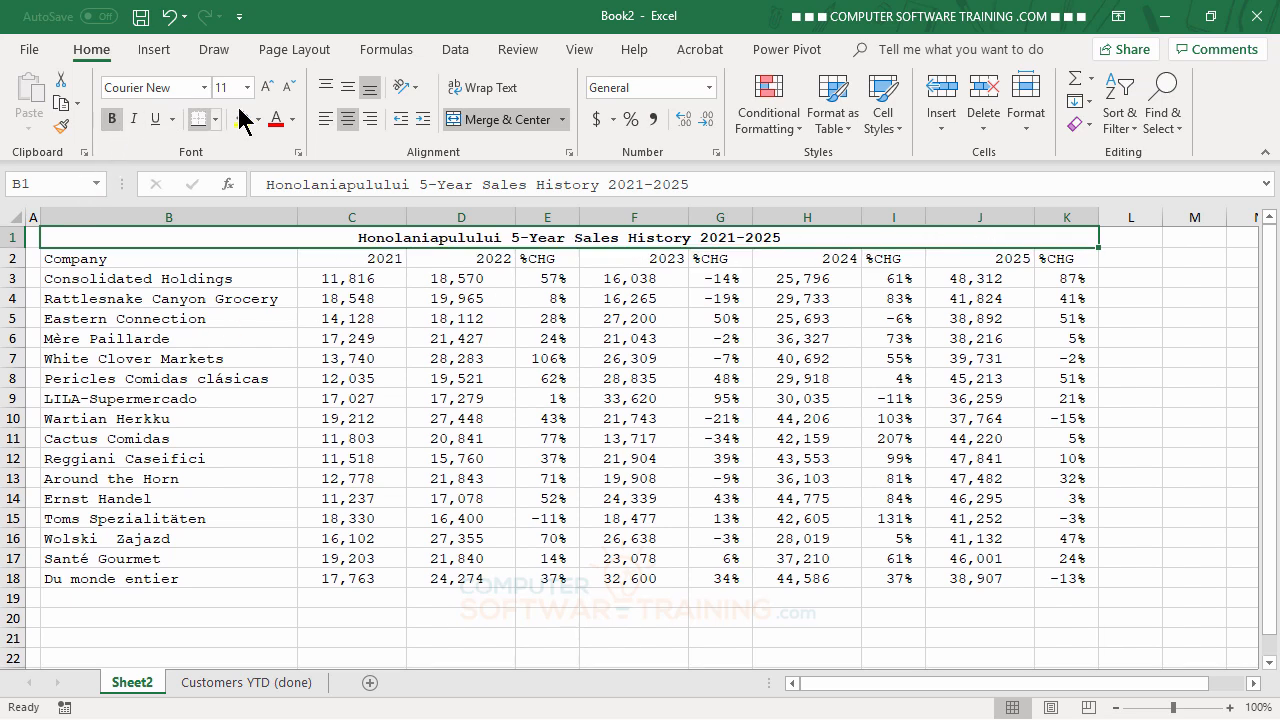
left_click(267, 87)
left_click(267, 87)
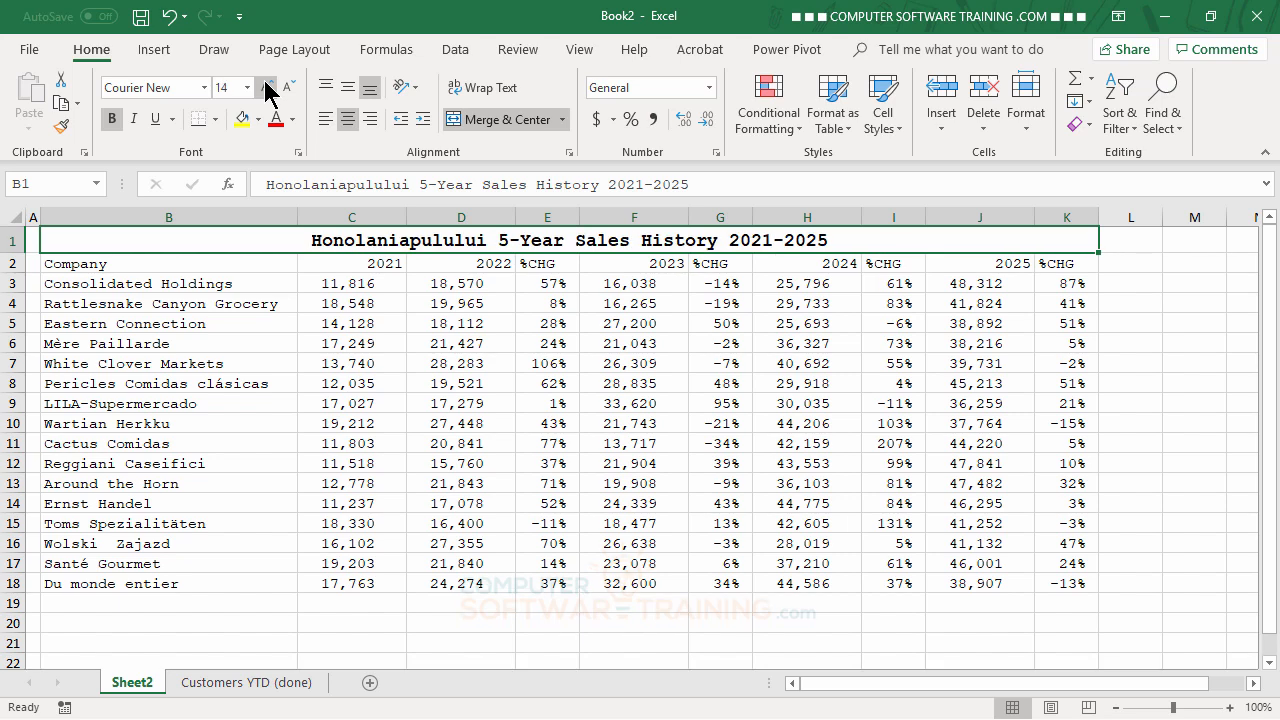
left_click(267, 87)
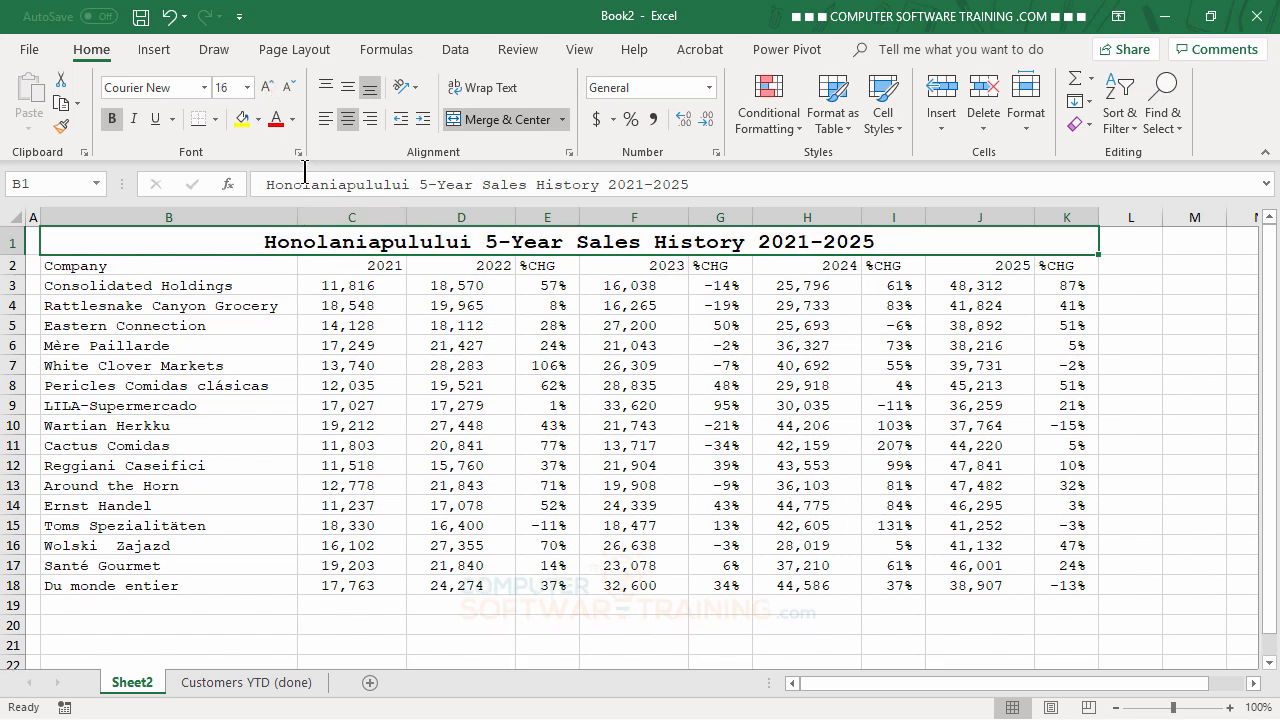
left_click(293, 119)
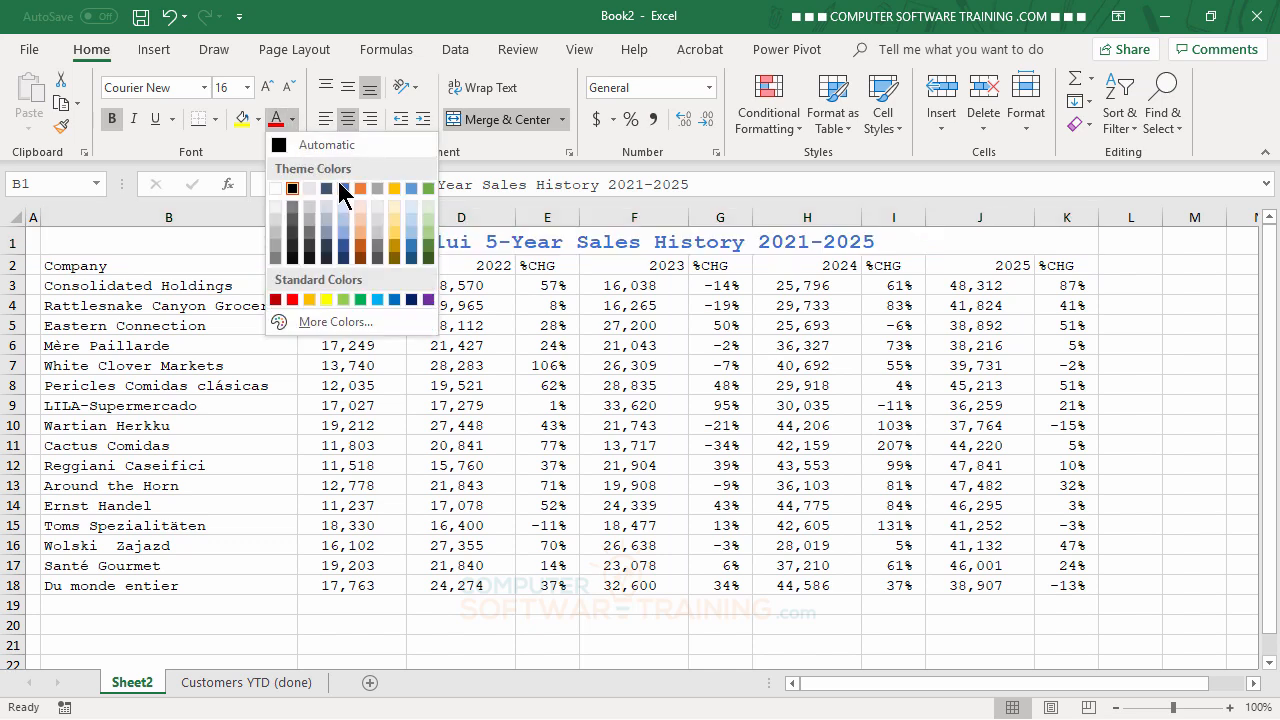
left_click(610, 429)
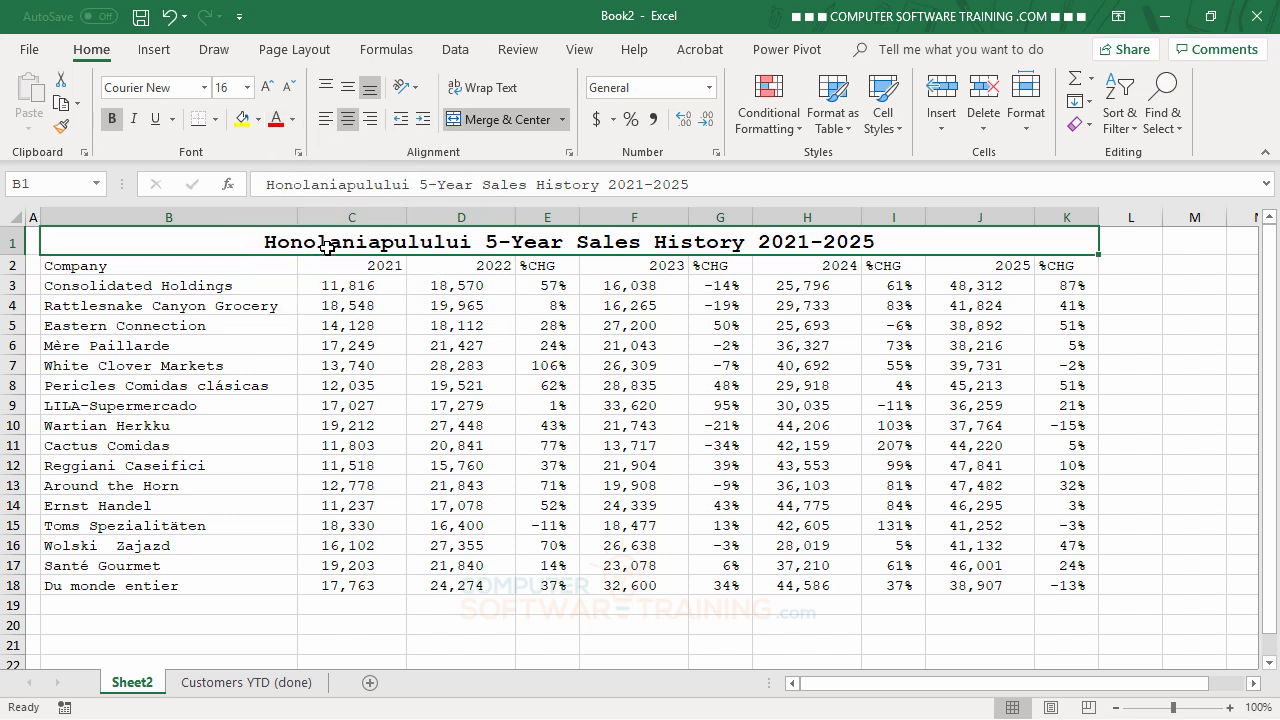
left_click(392, 424)
Set the font colour of the merged title in row 1 to the theme blue
left_click(398, 241)
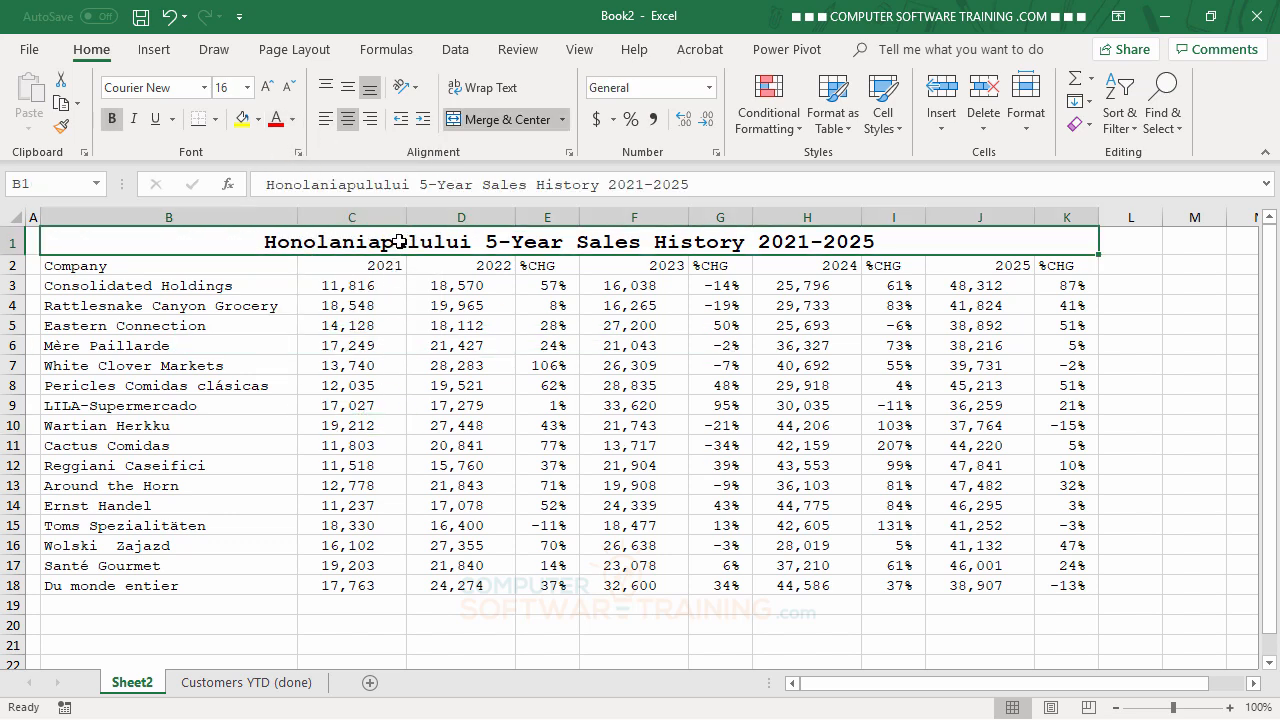
left_click(292, 119)
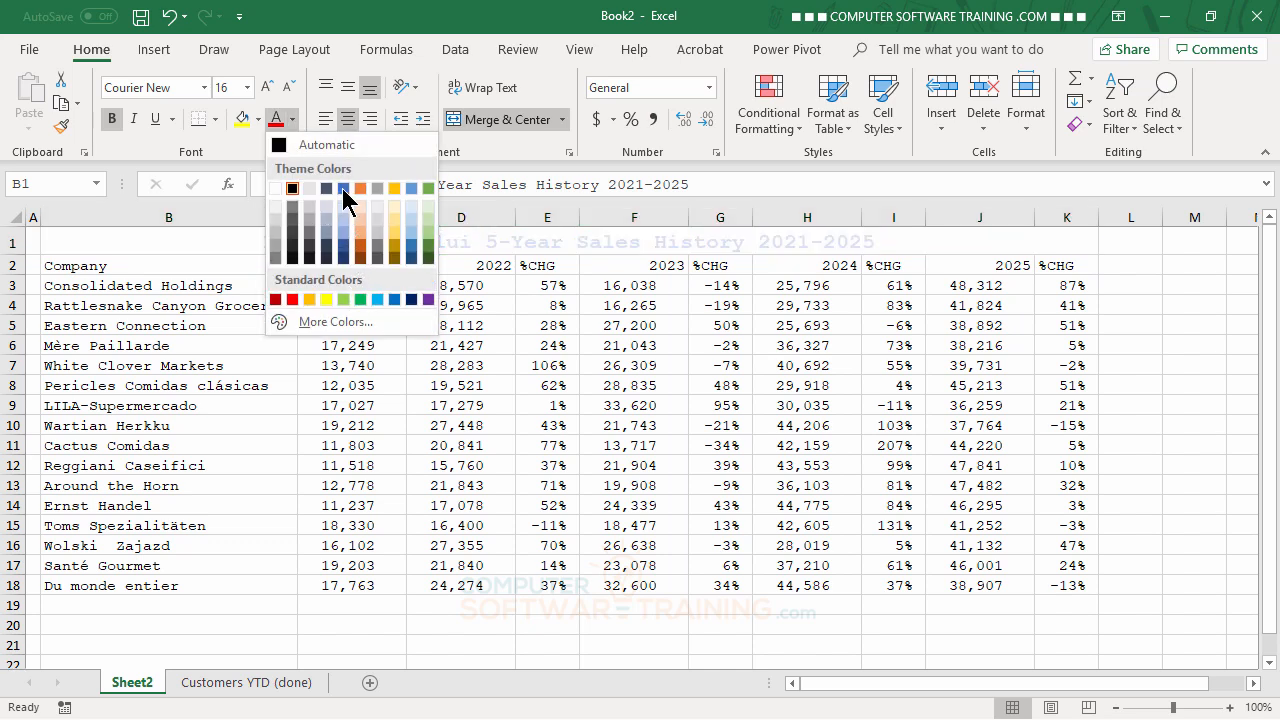
left_click(343, 188)
left_click(448, 404)
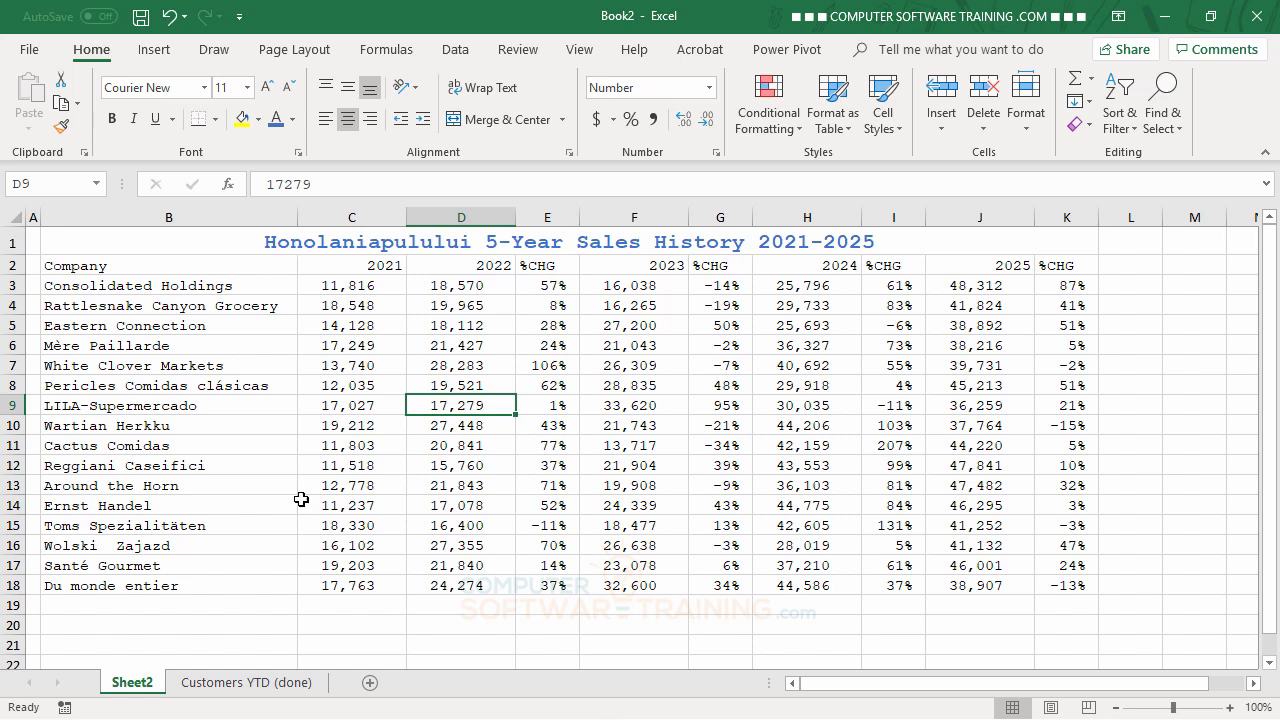
AutoFit the width of all columns in the worksheet to their contents
left_click(14, 218)
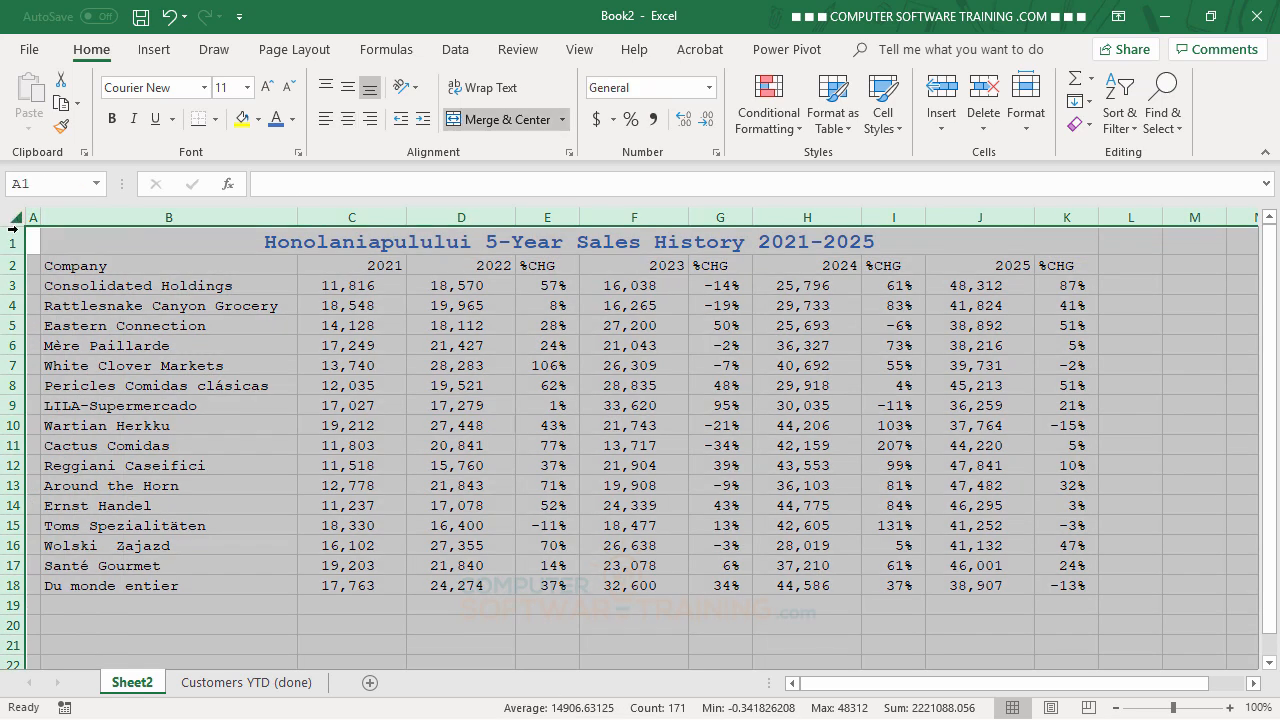
double_click(297, 217)
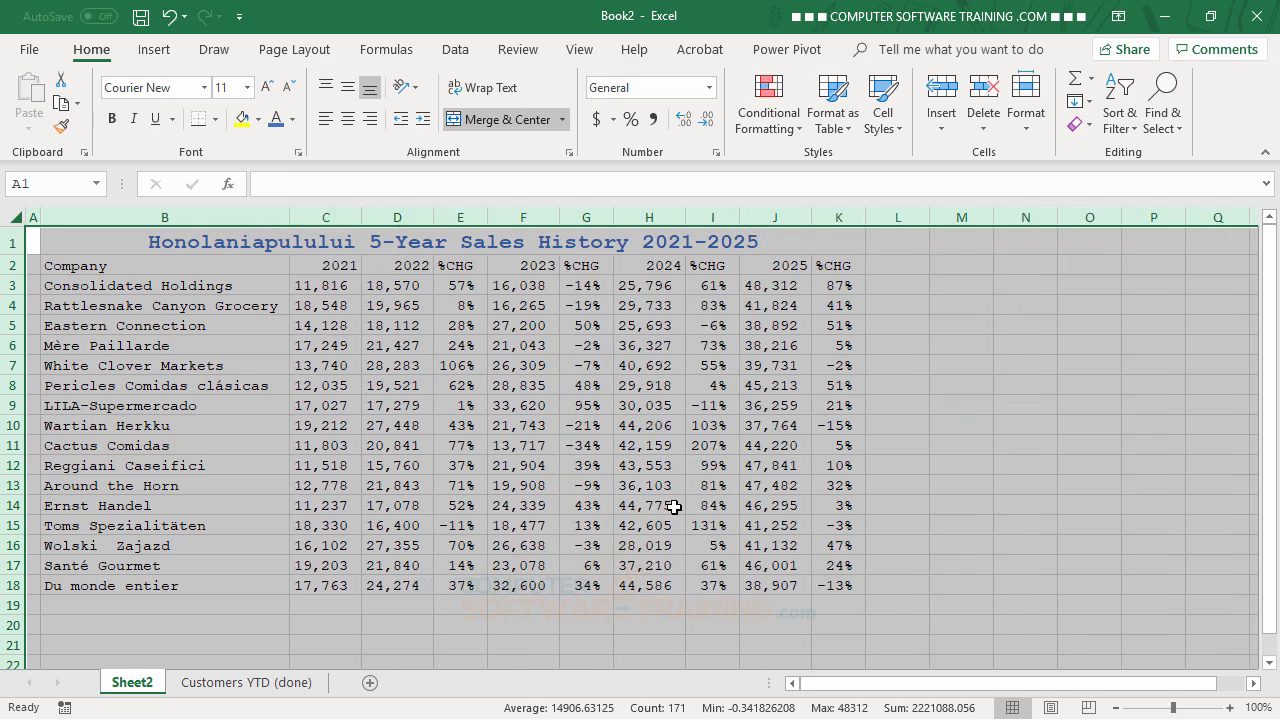
left_click(1022, 480)
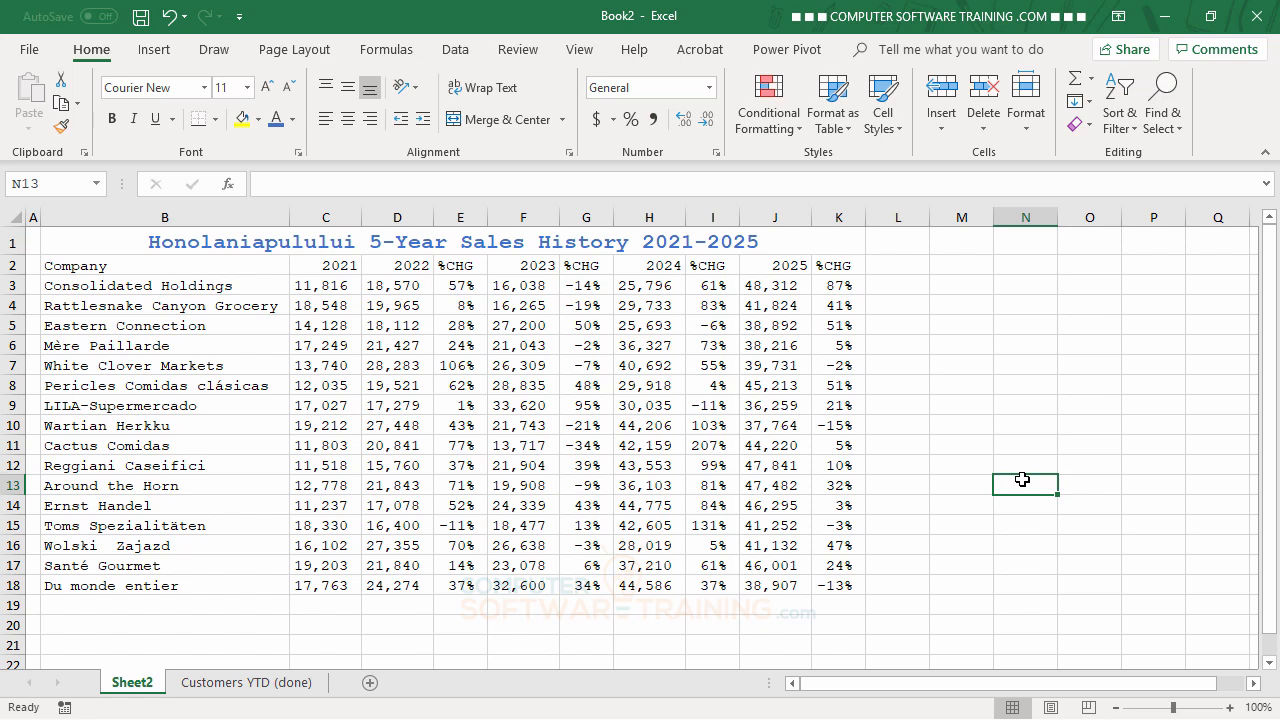
Make the year and %CHG headings in C2:K2 bold and centred
left_click_drag(314, 266, 815, 263)
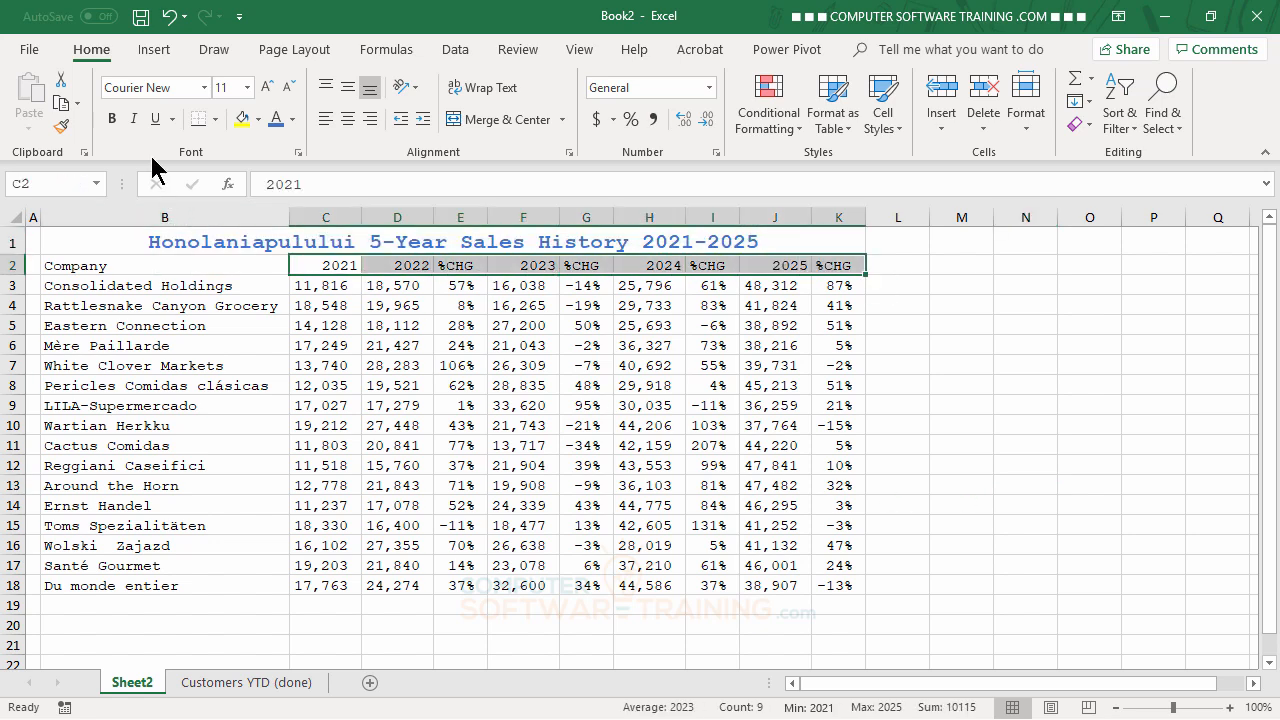
left_click(113, 120)
left_click(349, 120)
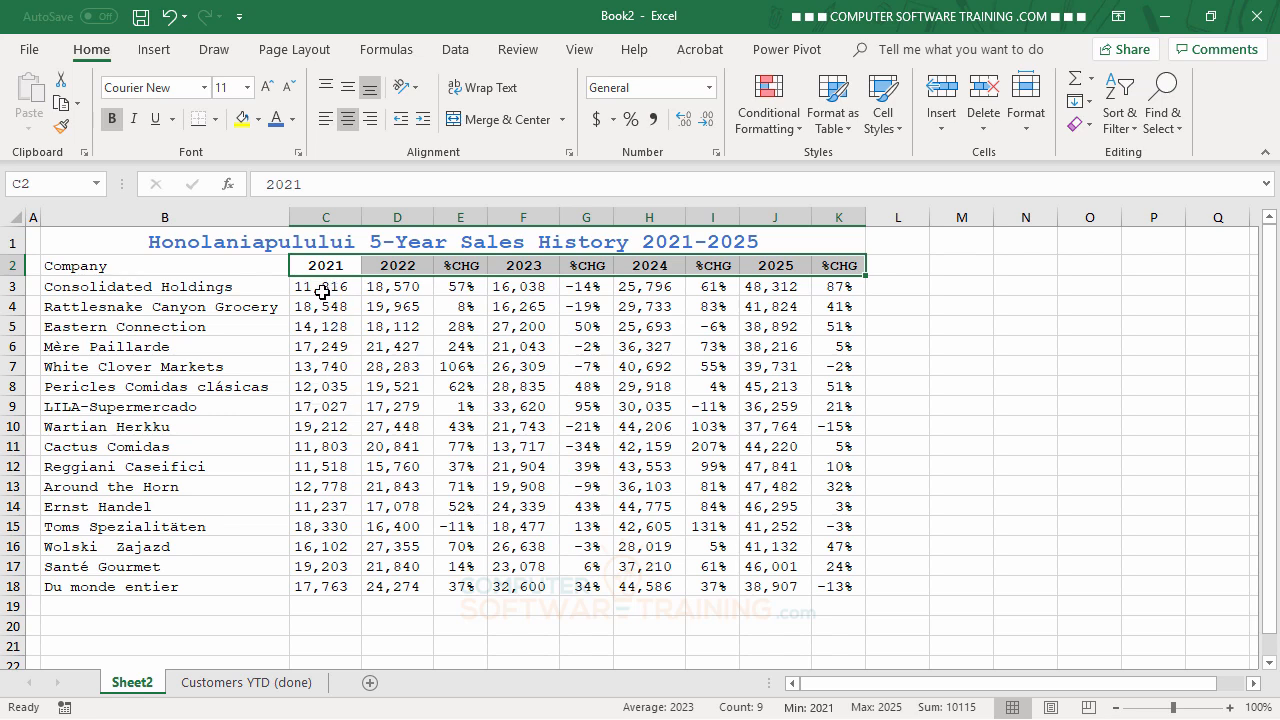
Increase the indent of the 2021 sales figures in C3:C18
left_click_drag(326, 289, 326, 578)
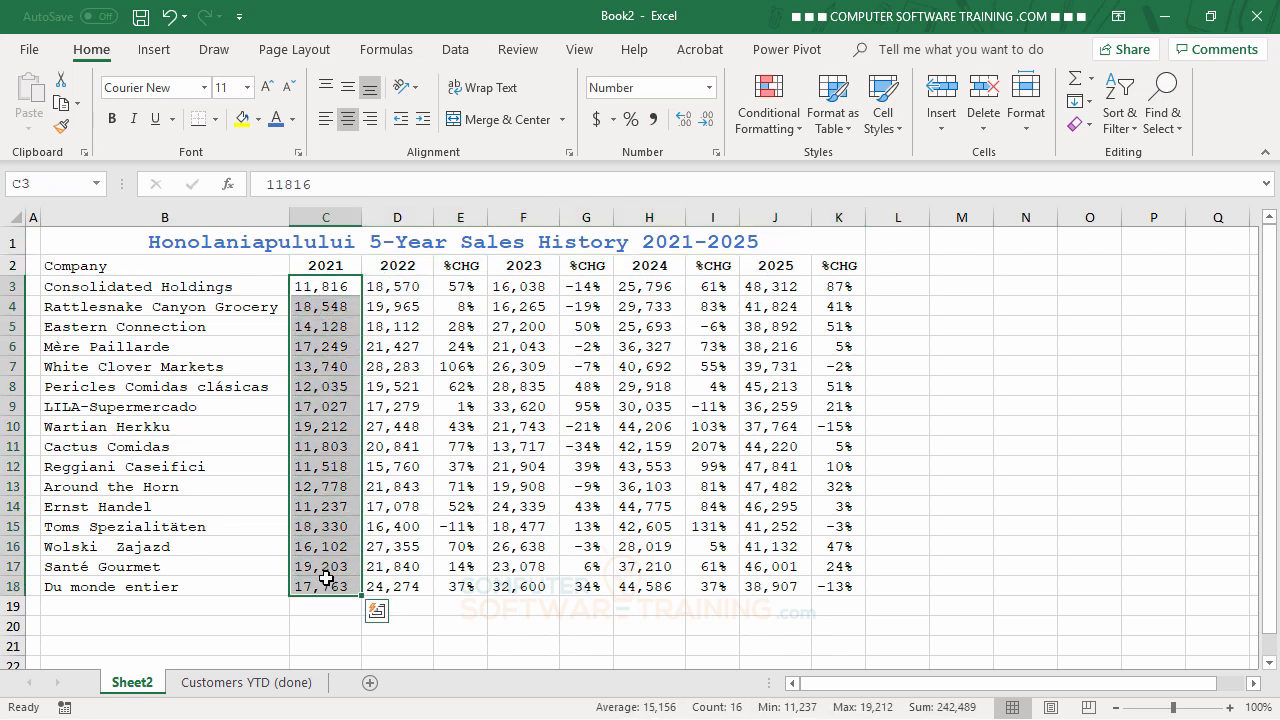
left_click(400, 119)
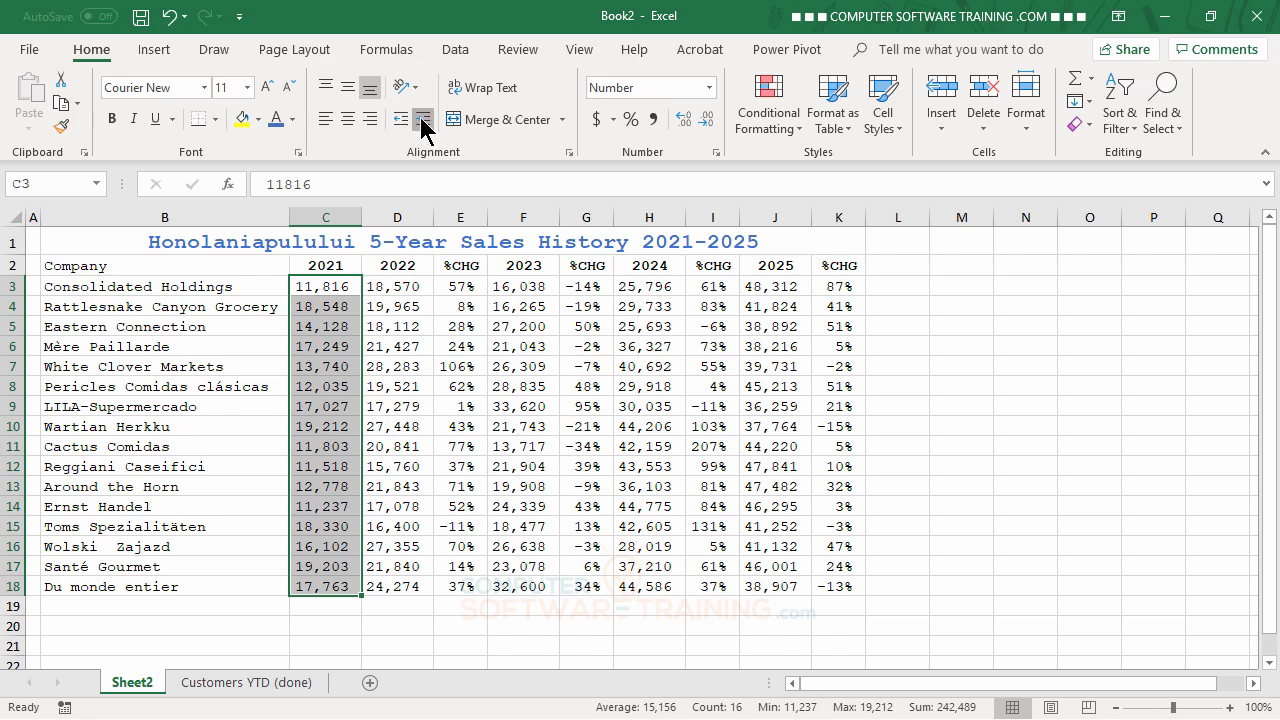
left_click(421, 119)
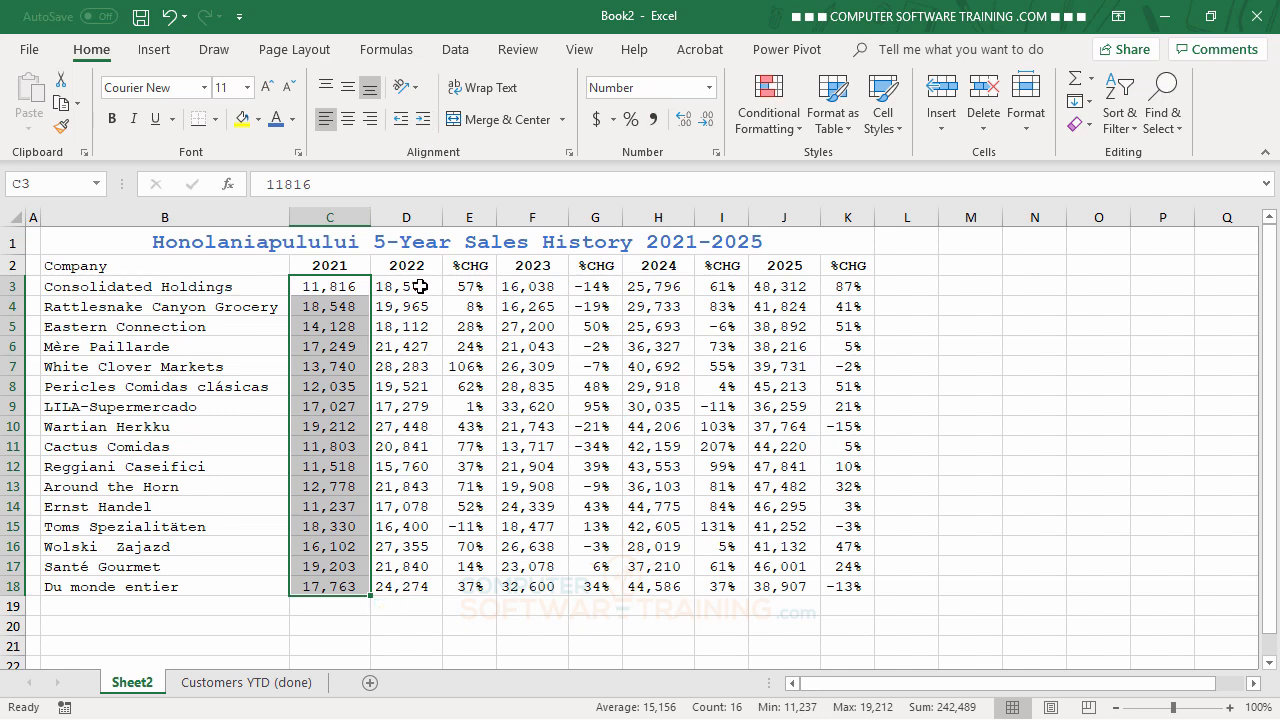
Increase the indent of the 2022 to 2025 sales figures in D3:D18, F3:F18, H3:H18 and J3:J18 together
left_click_drag(414, 286, 409, 586)
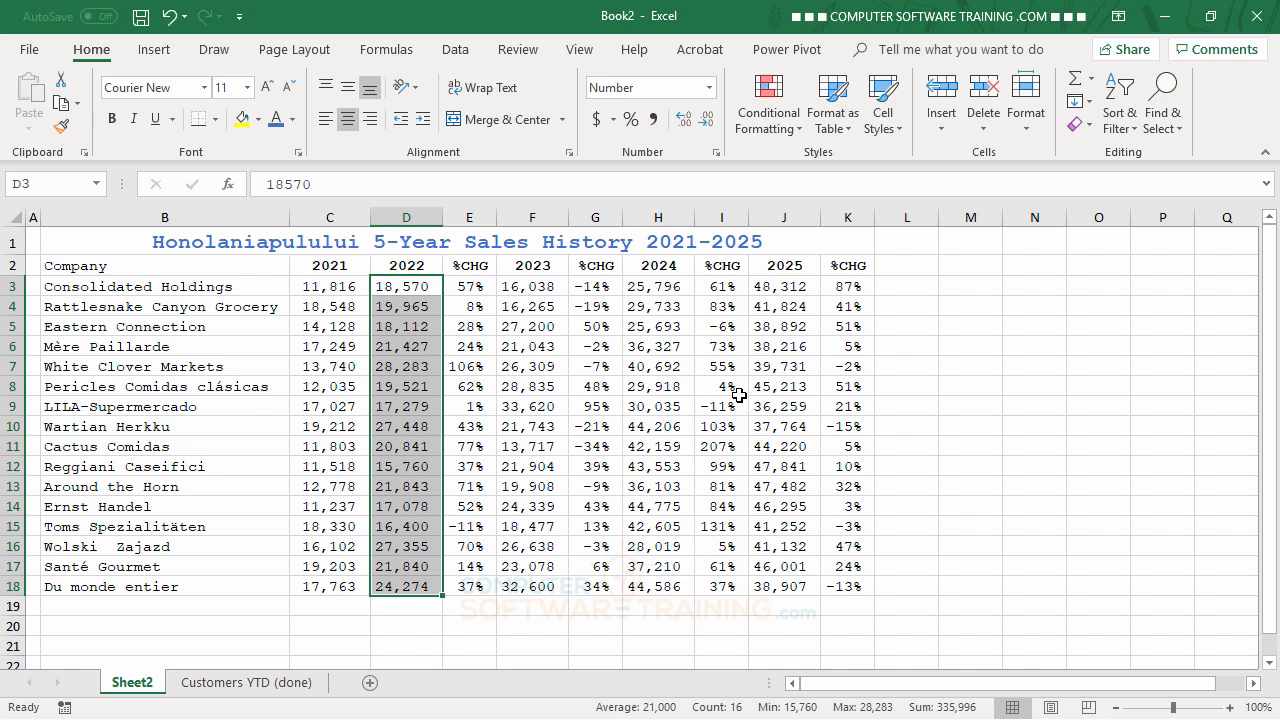
left_click_drag(525, 289, 536, 586)
left_click_drag(663, 286, 666, 590)
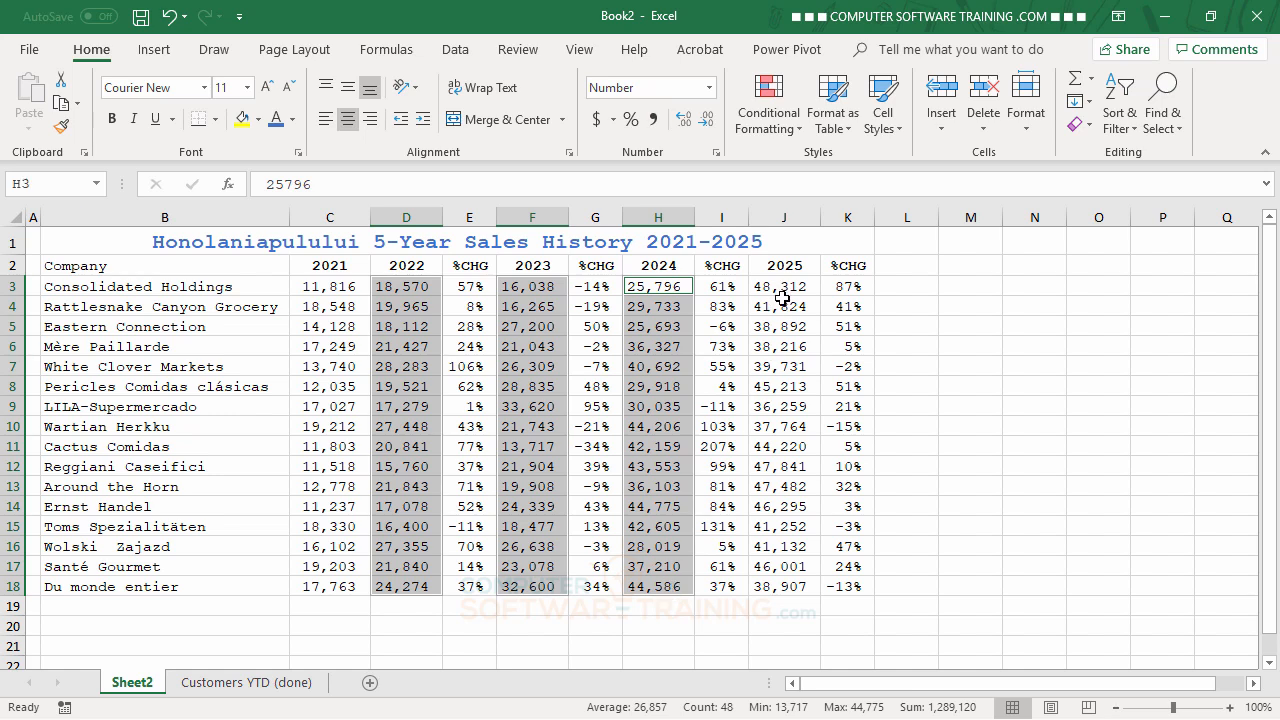
left_click_drag(783, 288, 790, 586)
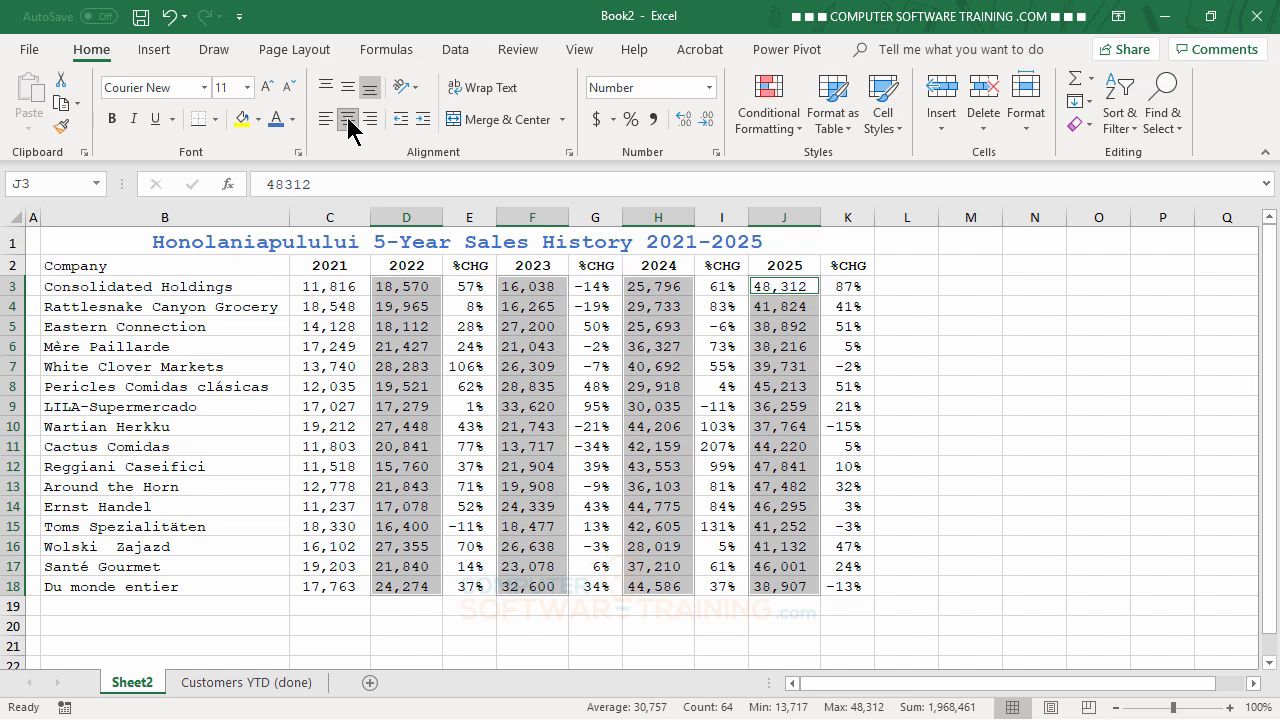
left_click(422, 120)
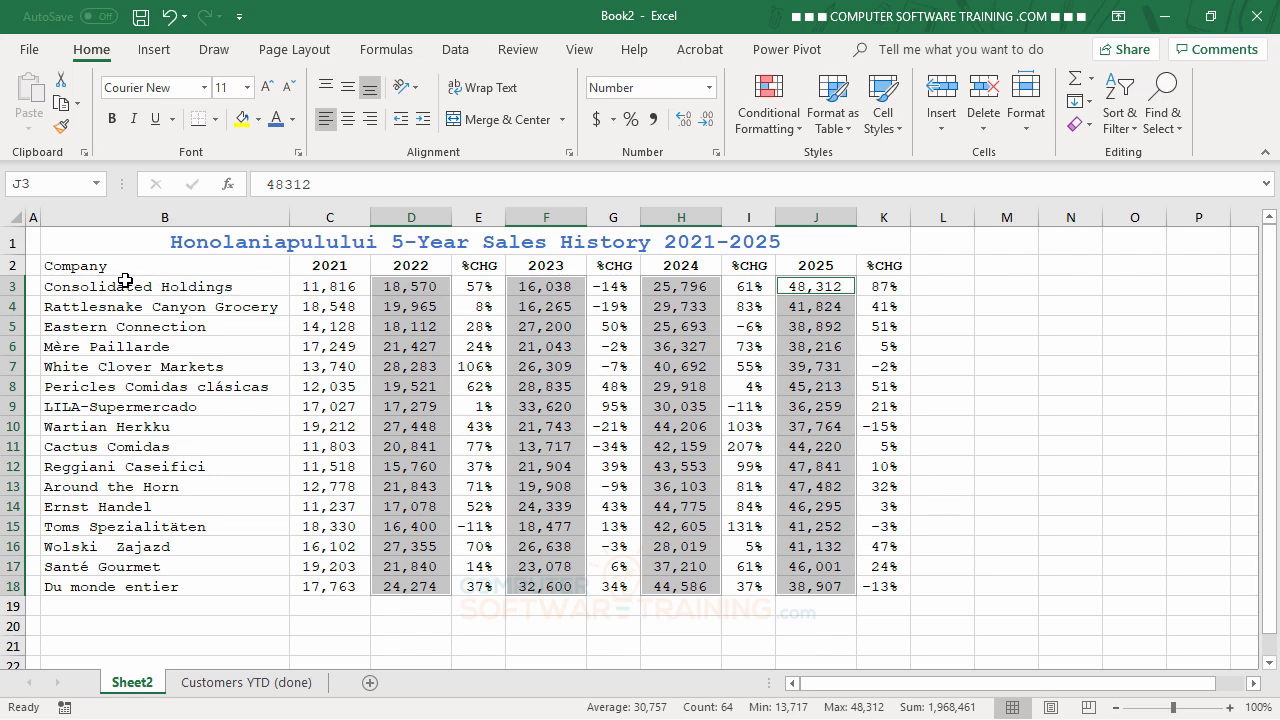
Add a thick bottom border to the merged title cell in row 1
left_click(103, 246)
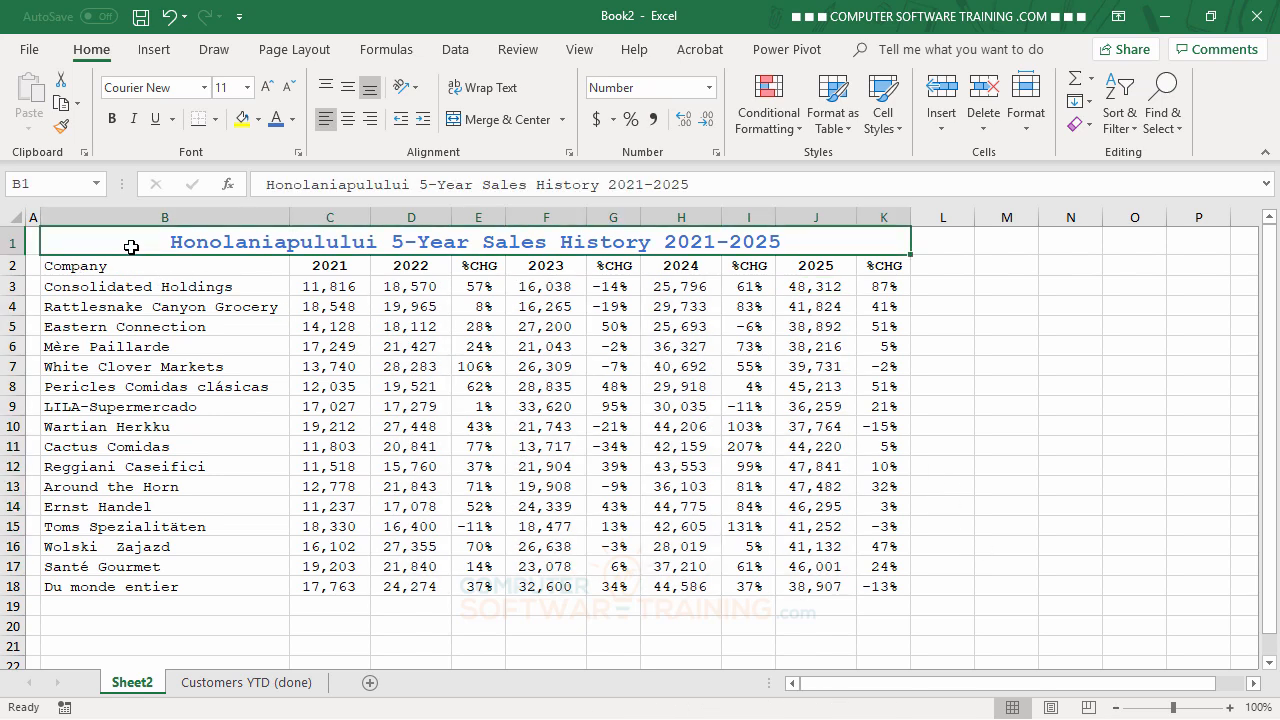
left_click(215, 119)
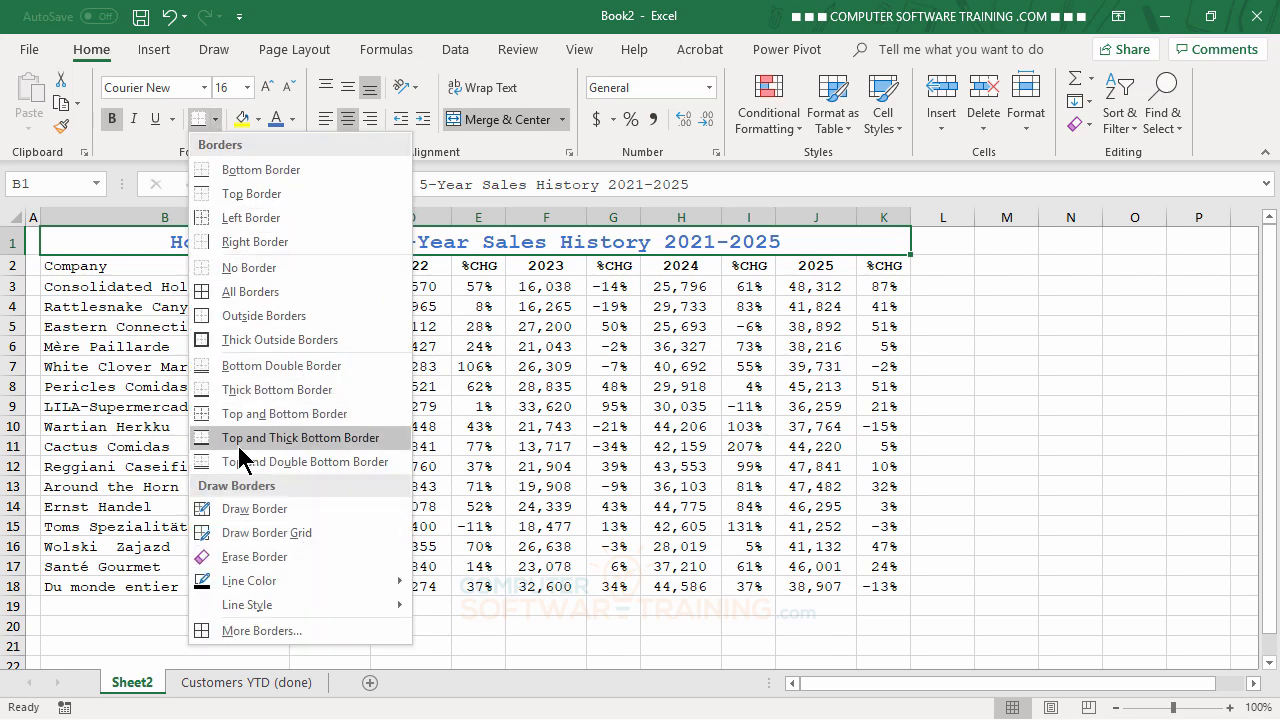
left_click(258, 392)
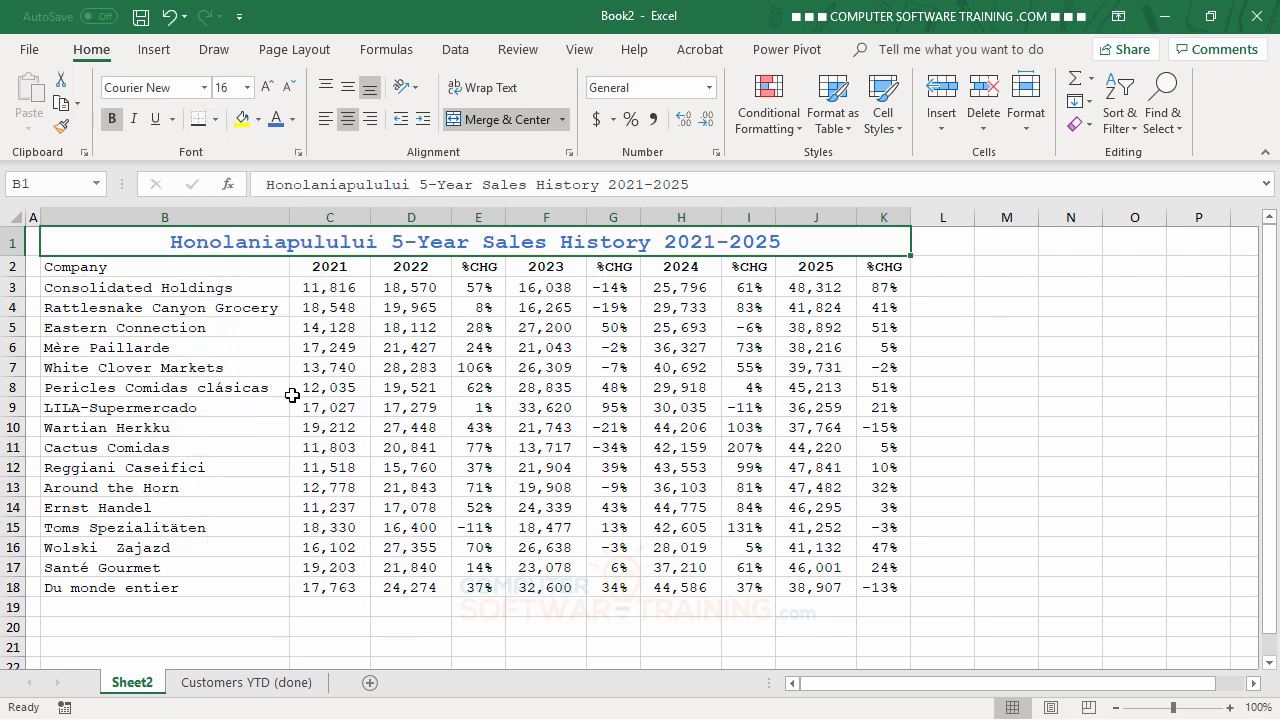
left_click(429, 405)
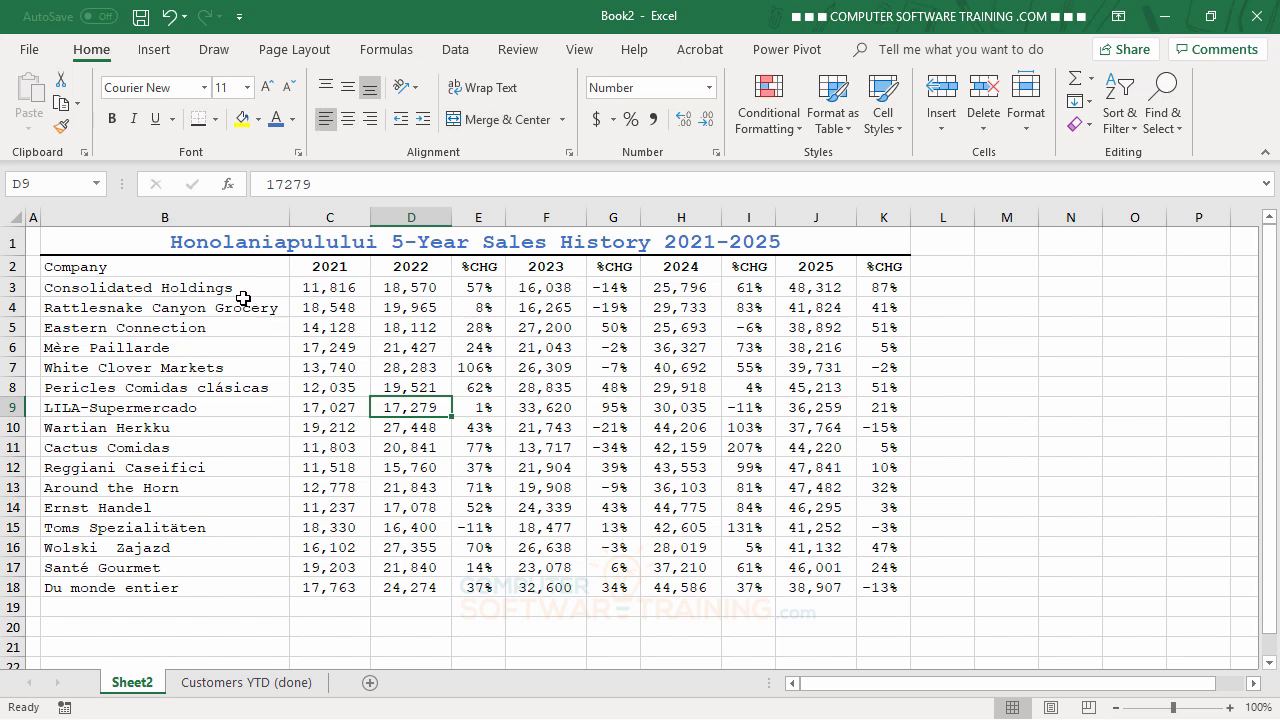
Add a thick bottom border to the column headings in B2:K2
left_click_drag(104, 270, 864, 260)
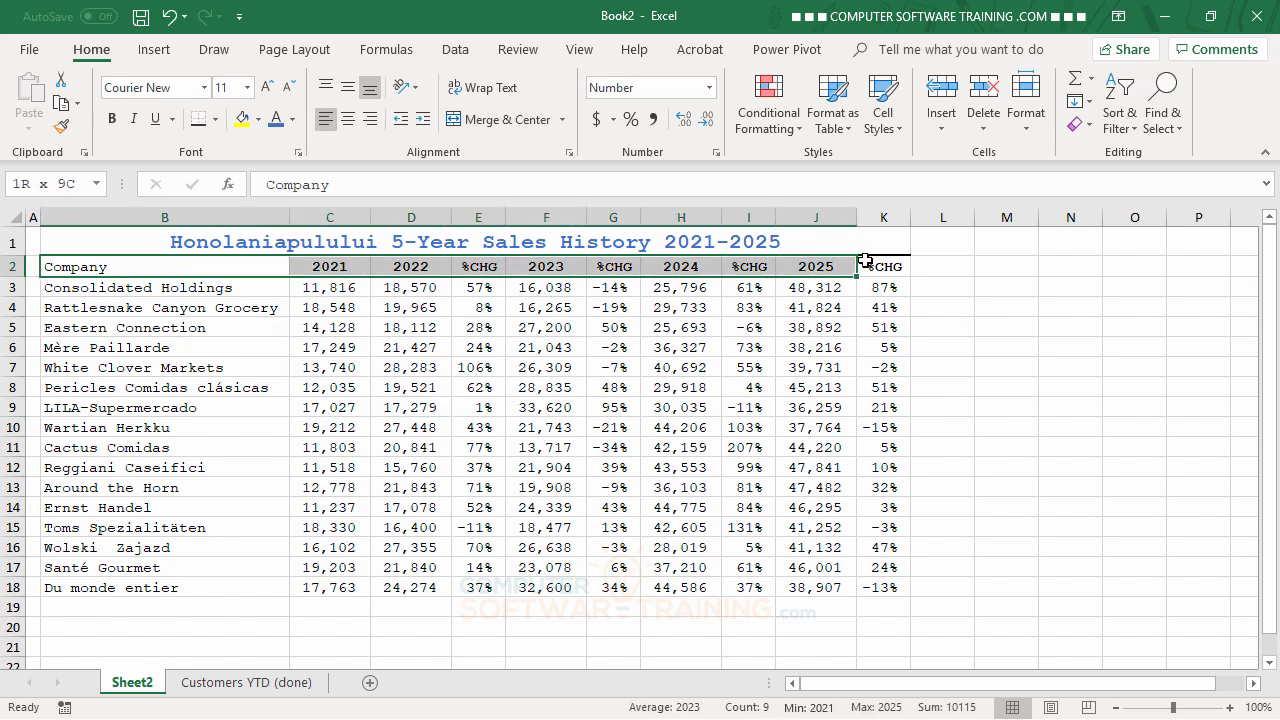
left_click(199, 121)
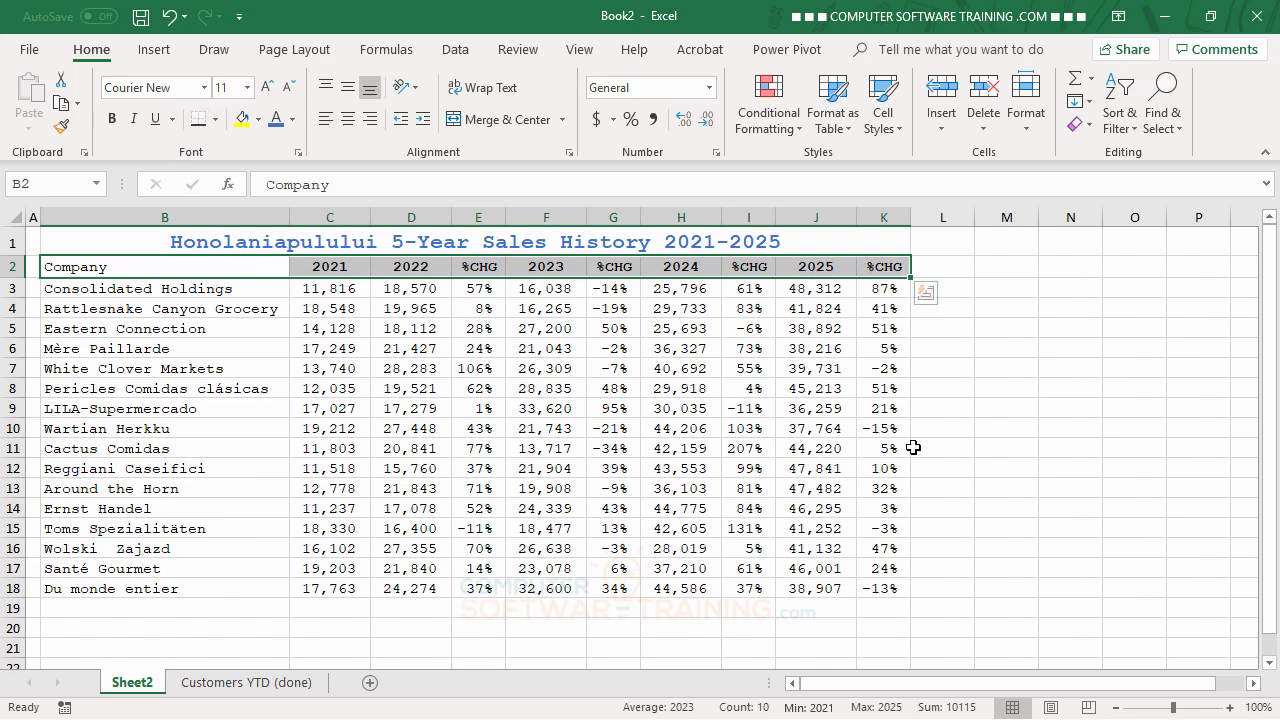
left_click(1137, 427)
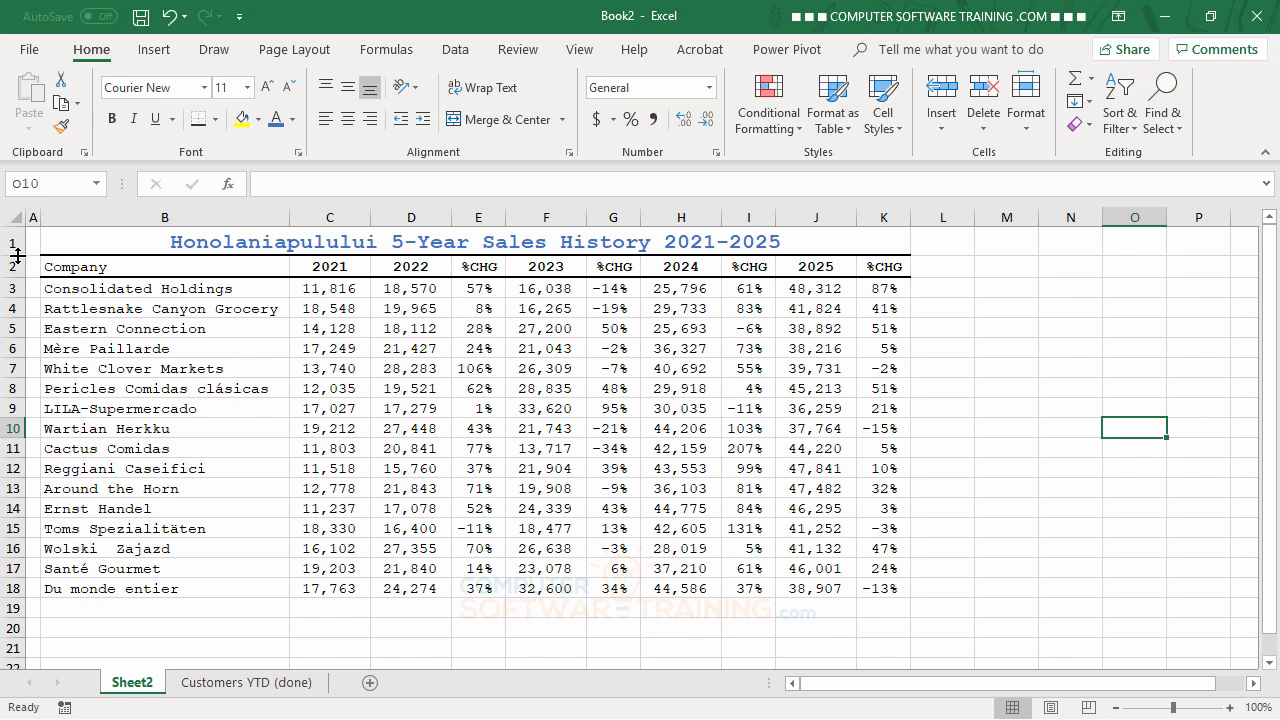
Make row 1 slightly taller and middle-align the title vertically within it
left_click_drag(14, 255, 14, 261)
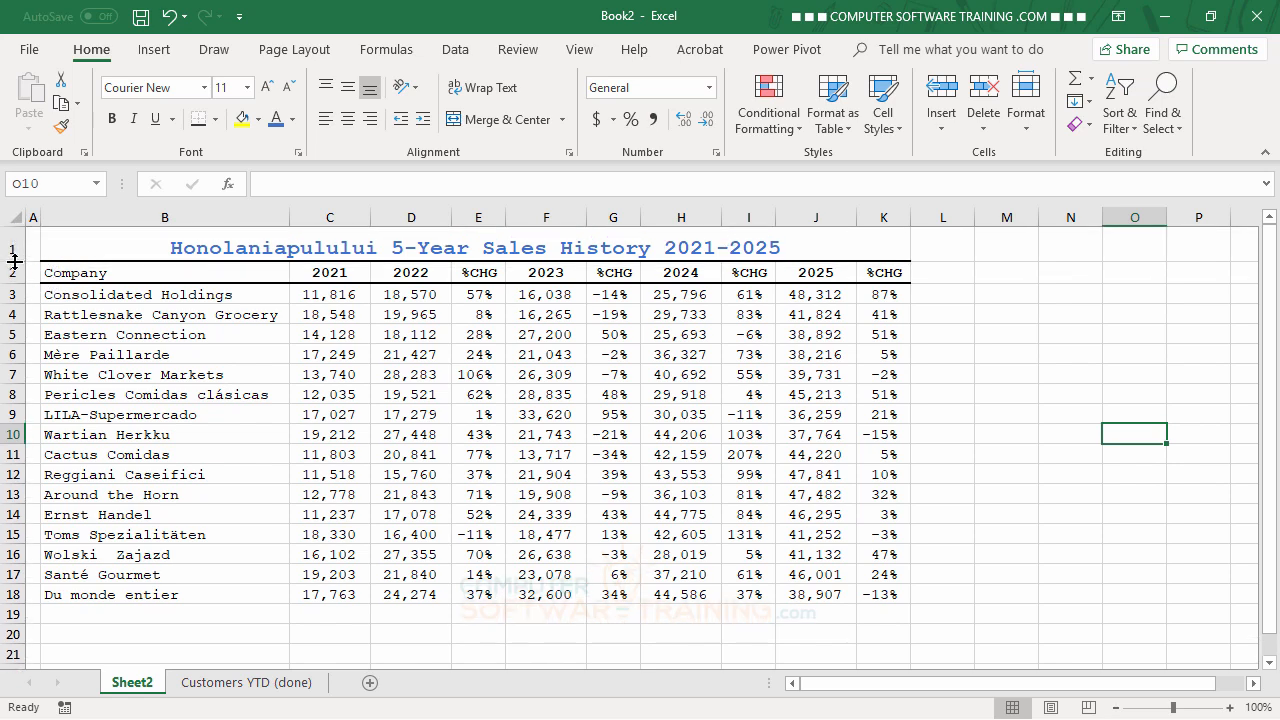
left_click(220, 246)
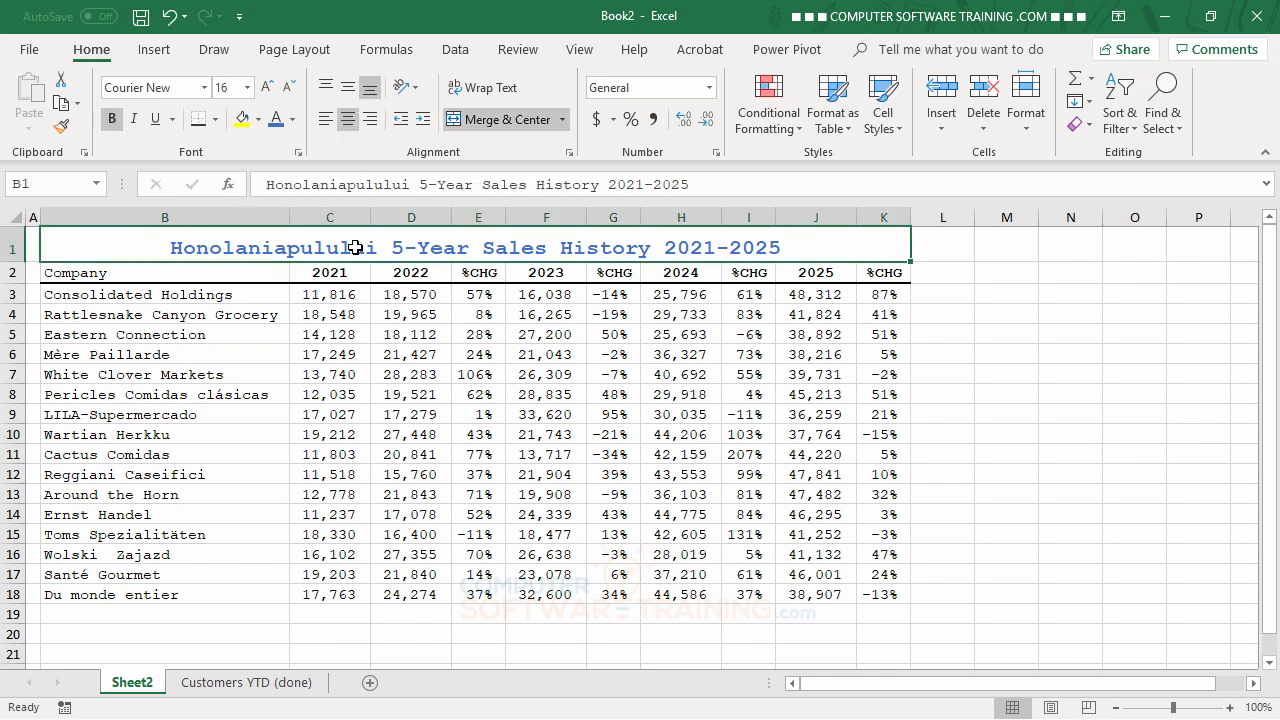
left_click(348, 88)
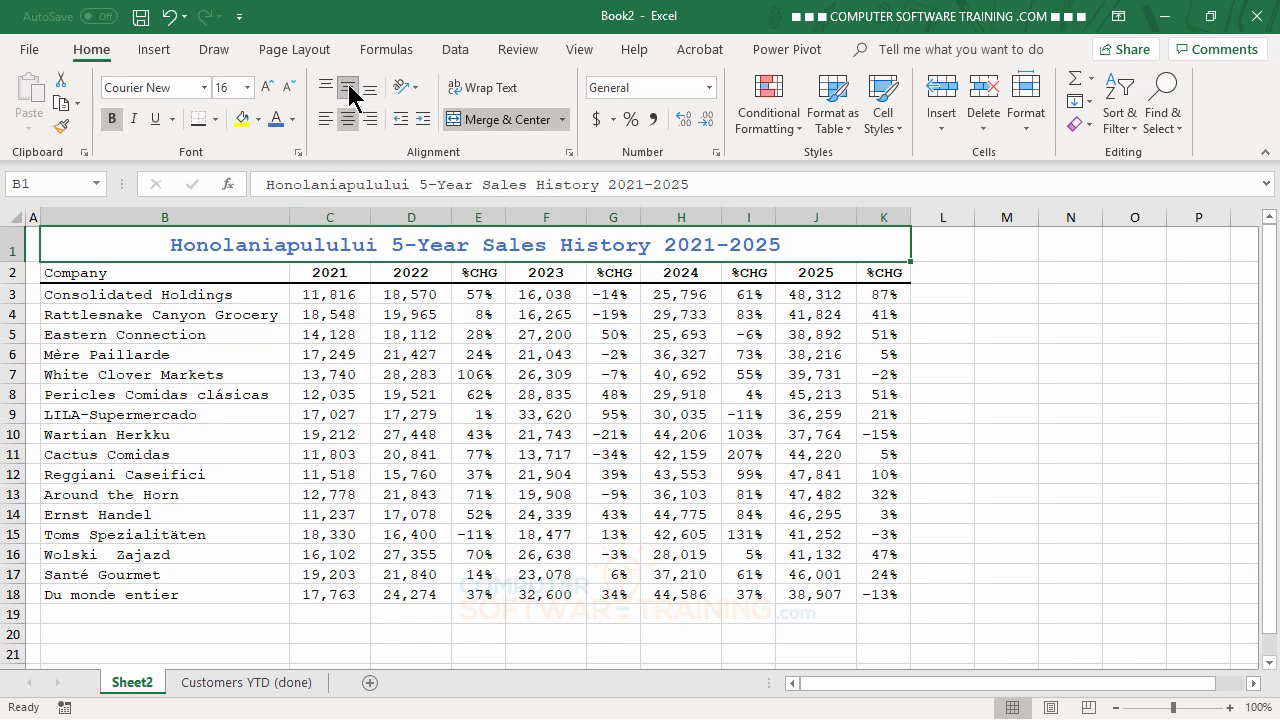
left_click(490, 417)
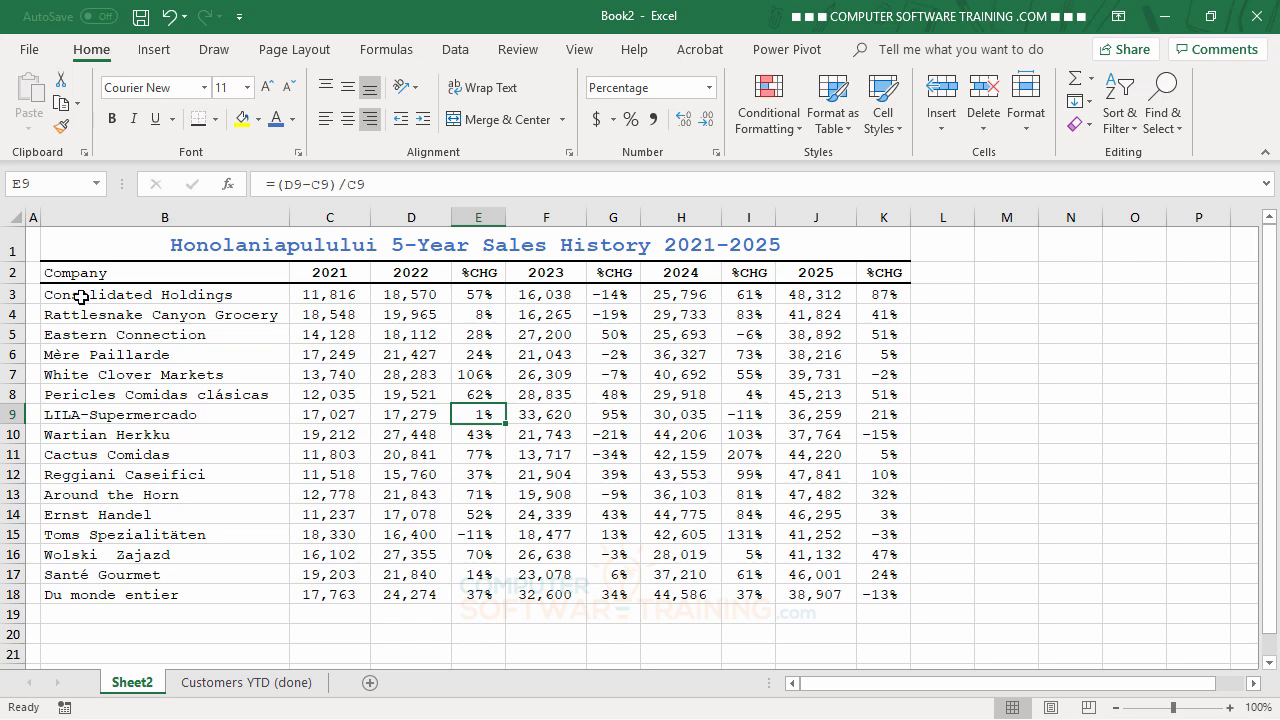
Add thin gray horizontal inside lines and a bottom border to the data range B3:K18
left_click_drag(81, 297, 886, 598)
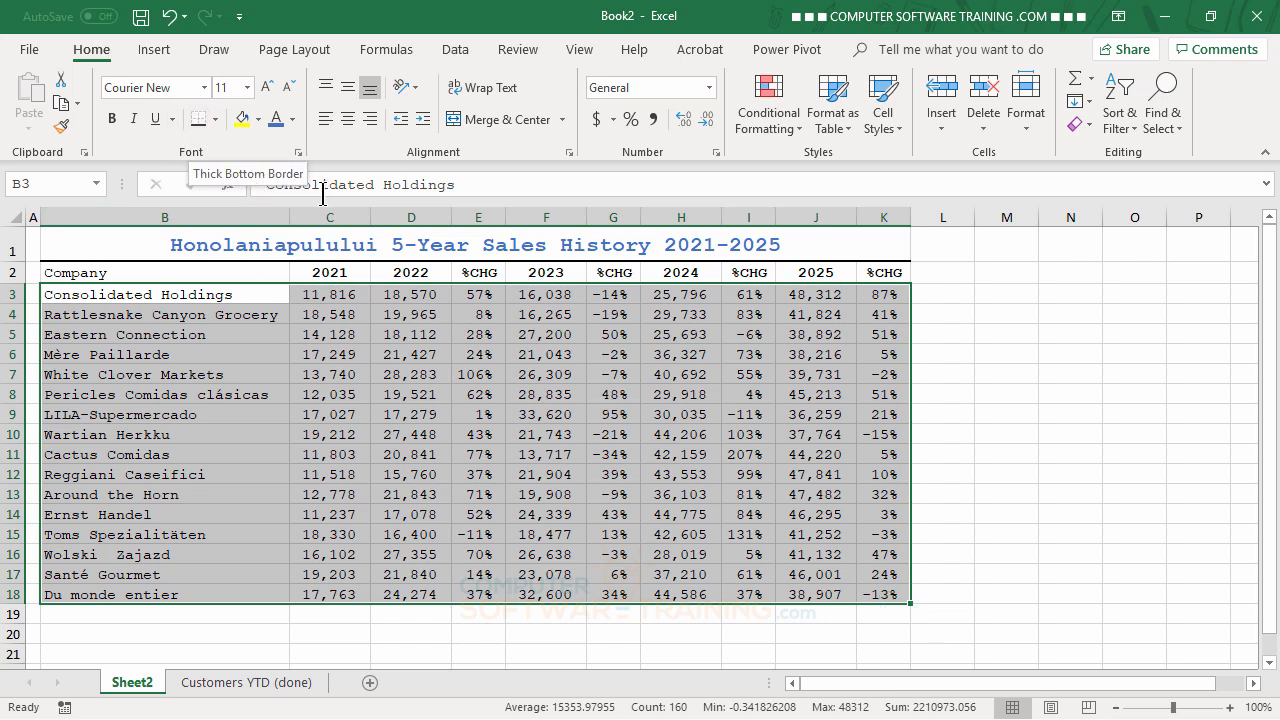
left_click(298, 153)
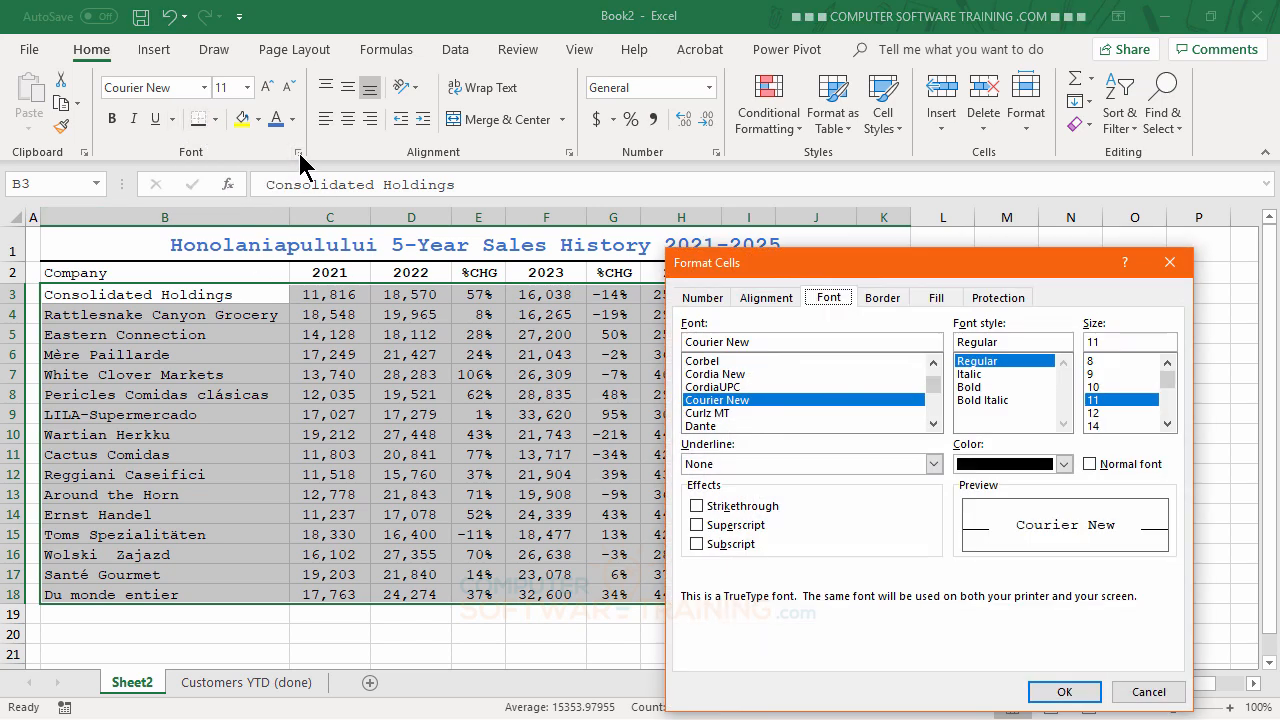
left_click_drag(845, 273, 818, 137)
left_click(855, 170)
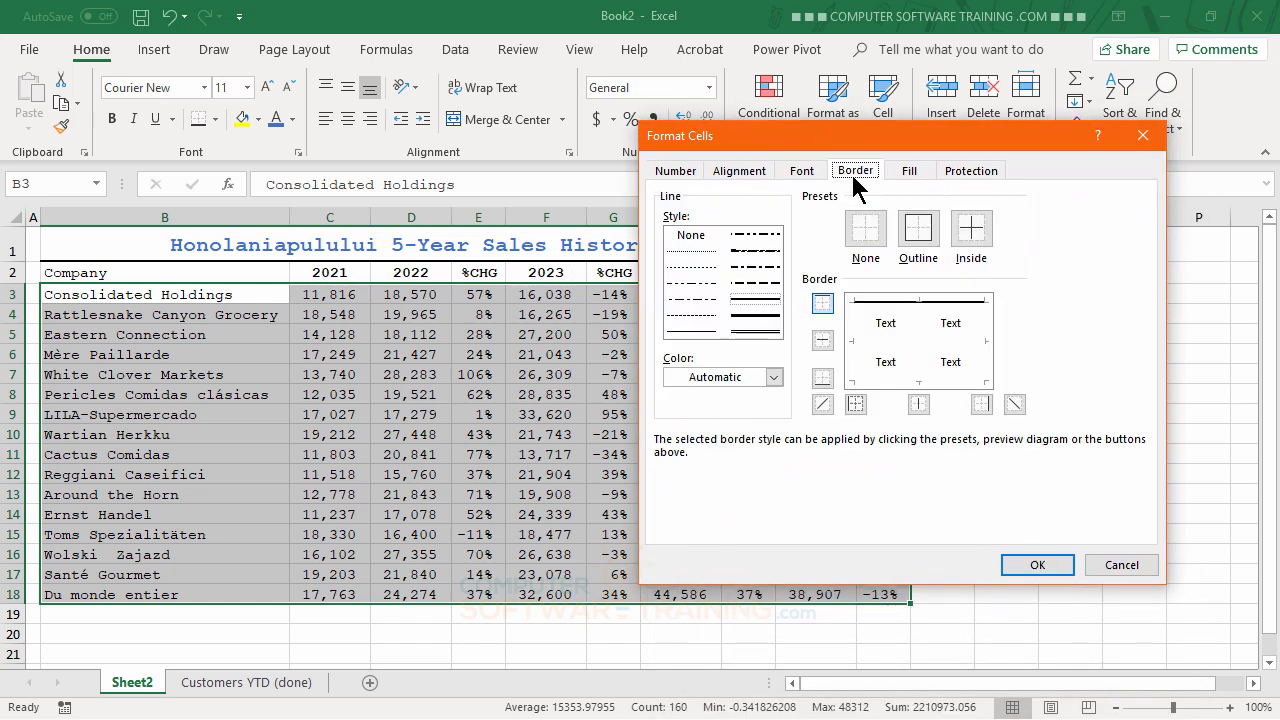
left_click(692, 331)
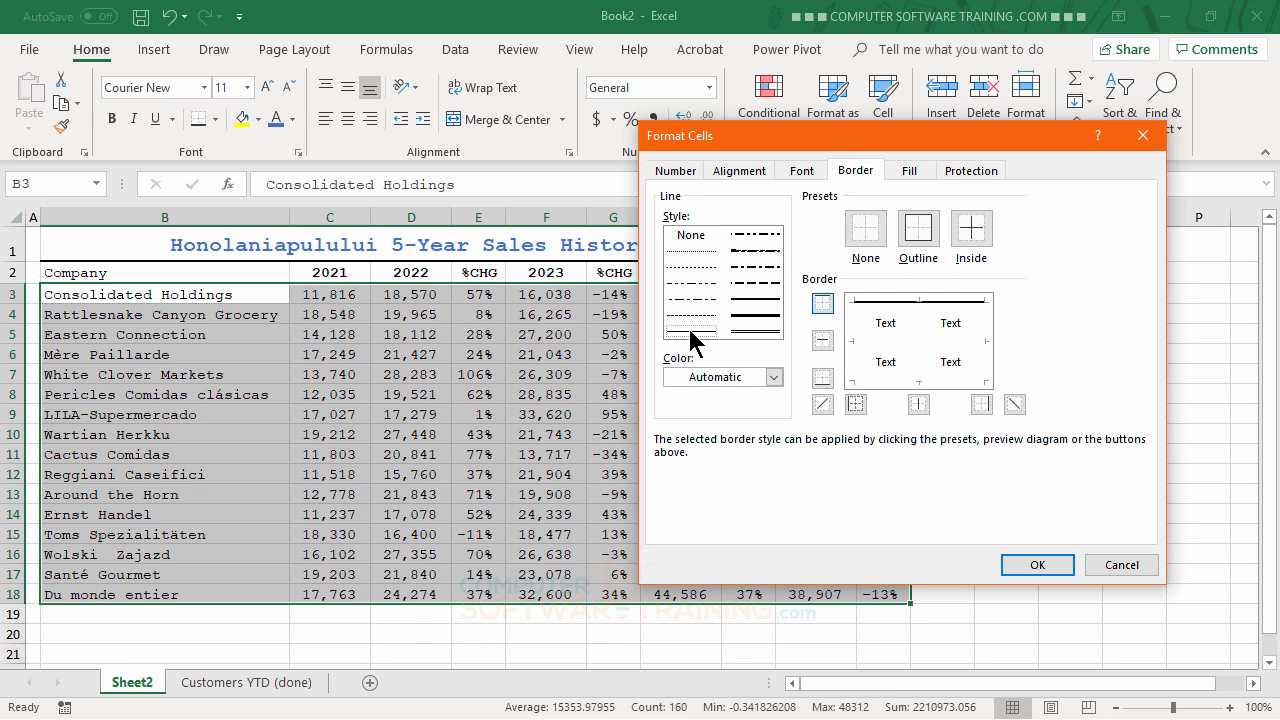
left_click(729, 378)
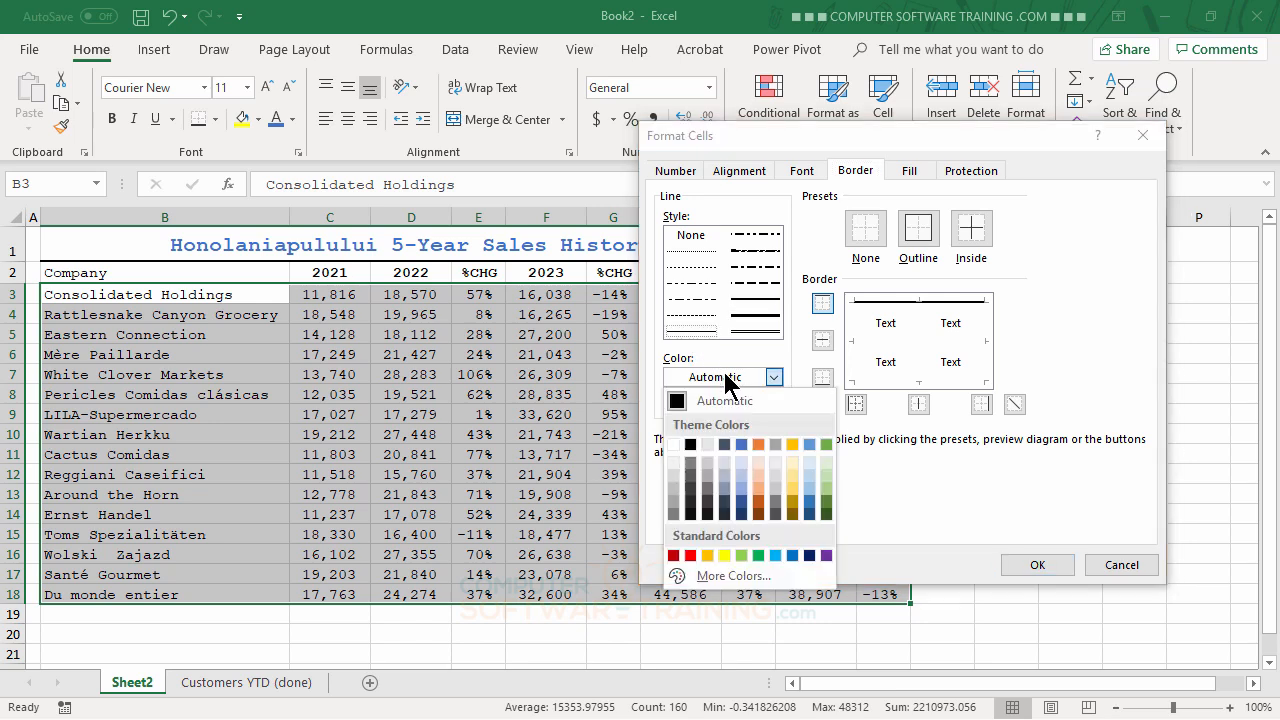
left_click(674, 503)
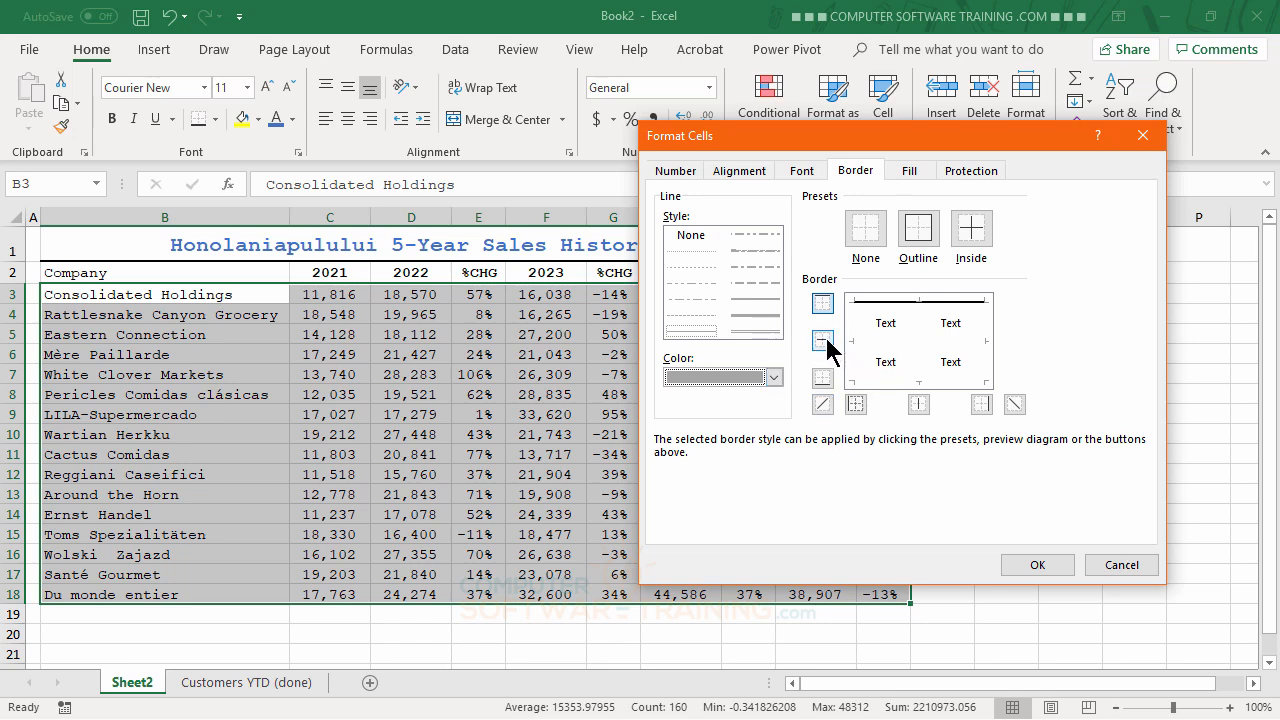
left_click(908, 341)
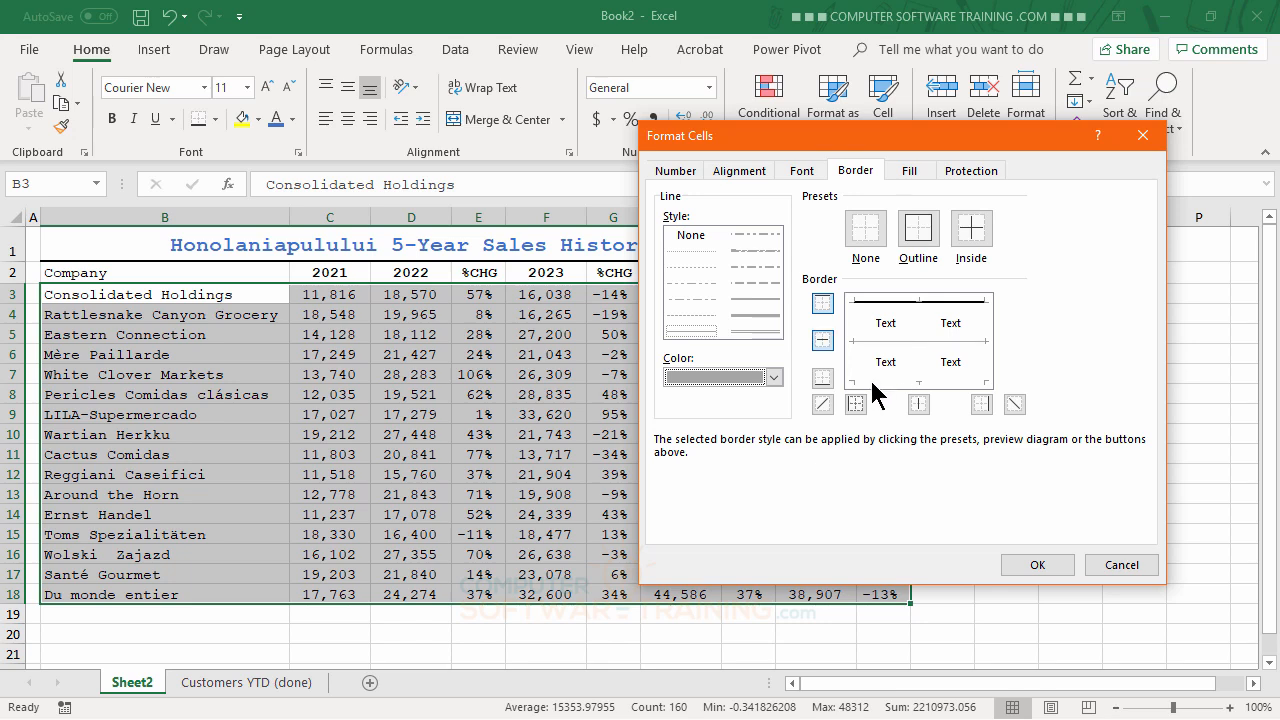
left_click(874, 383)
left_click(1037, 566)
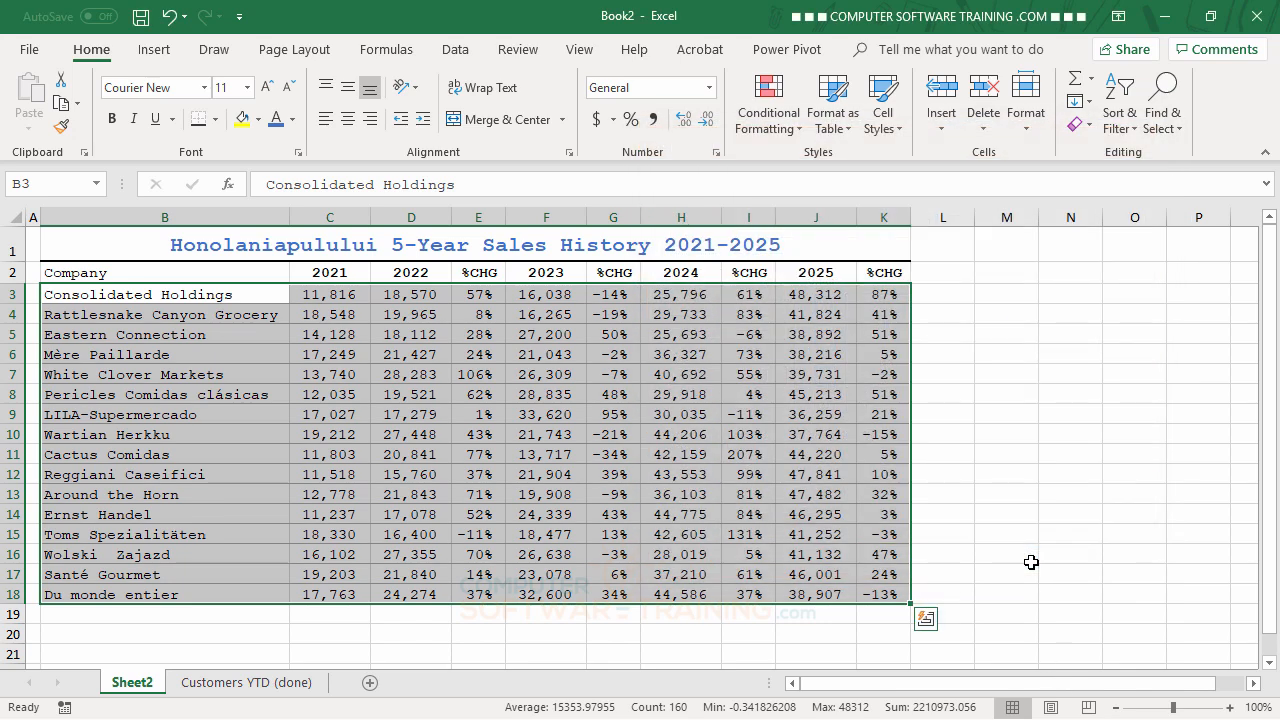
left_click(1049, 430)
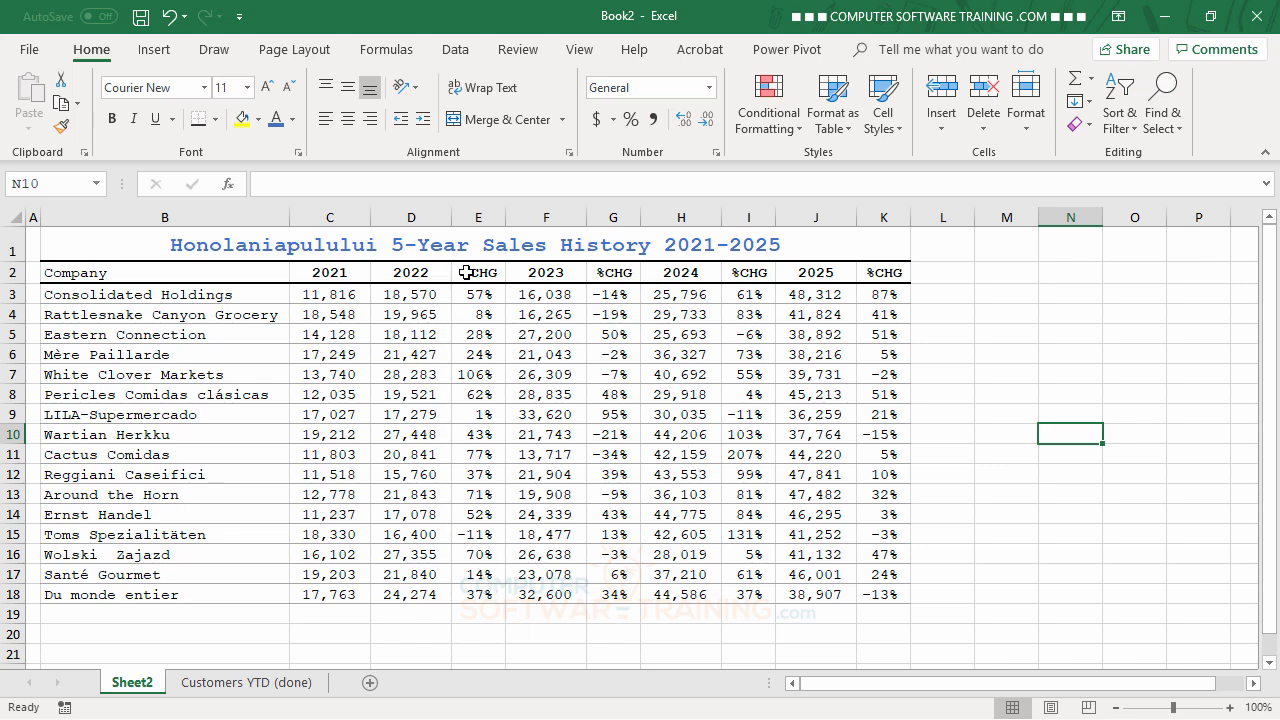
Fill the four %CHG columns, E2:E18, G2:G18, I2:I18 and K2:K18, with the lightest gold theme color
left_click_drag(471, 272, 489, 599)
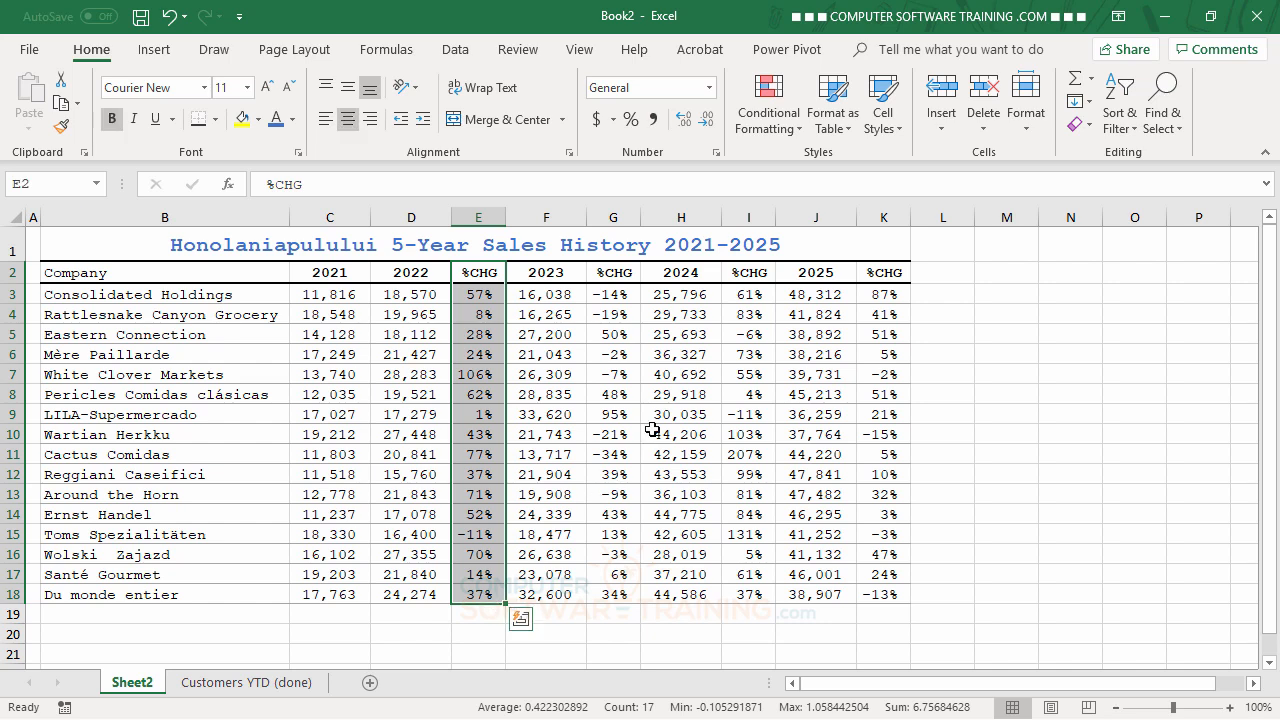
left_click_drag(621, 272, 632, 590)
left_click_drag(750, 272, 749, 592)
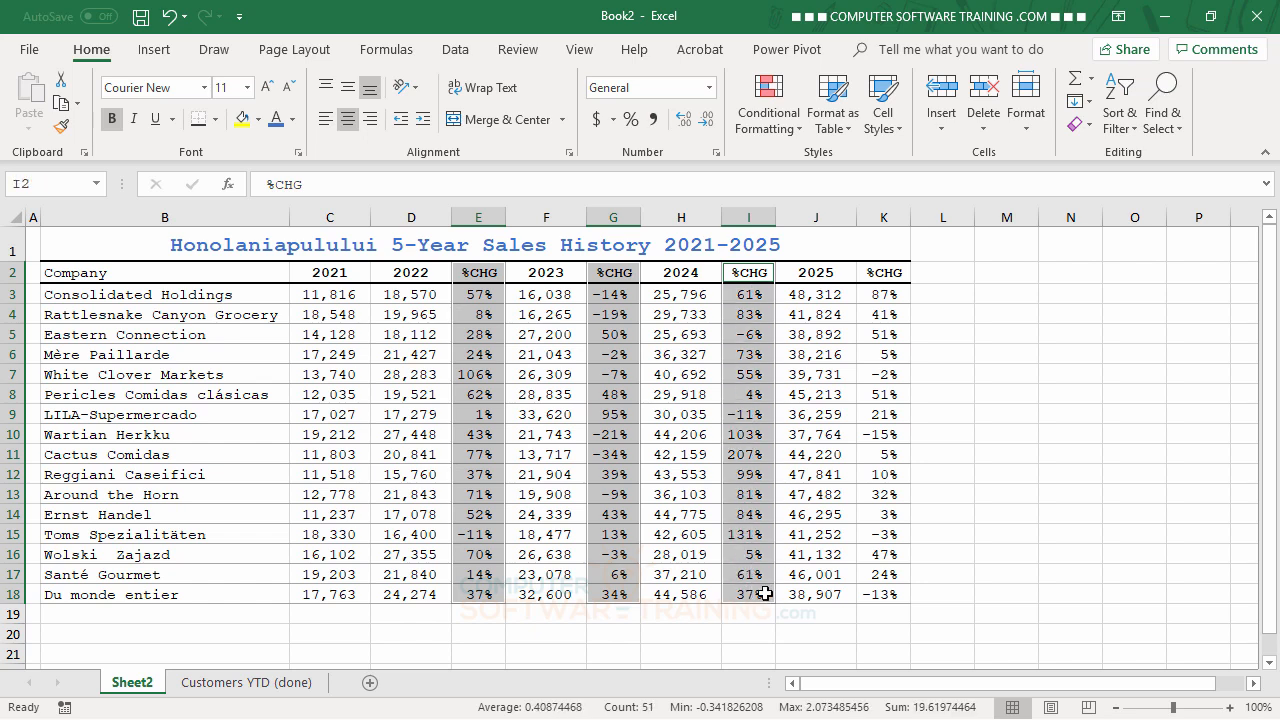
left_click_drag(882, 272, 896, 594)
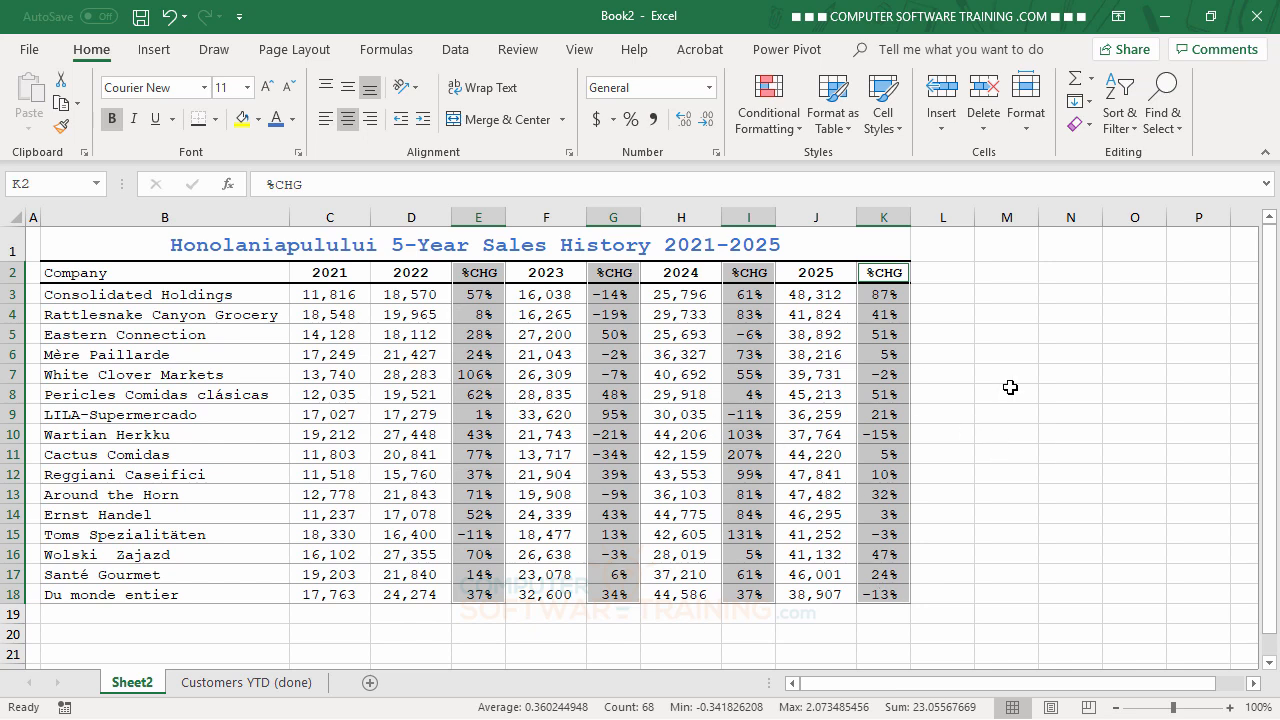
left_click(258, 120)
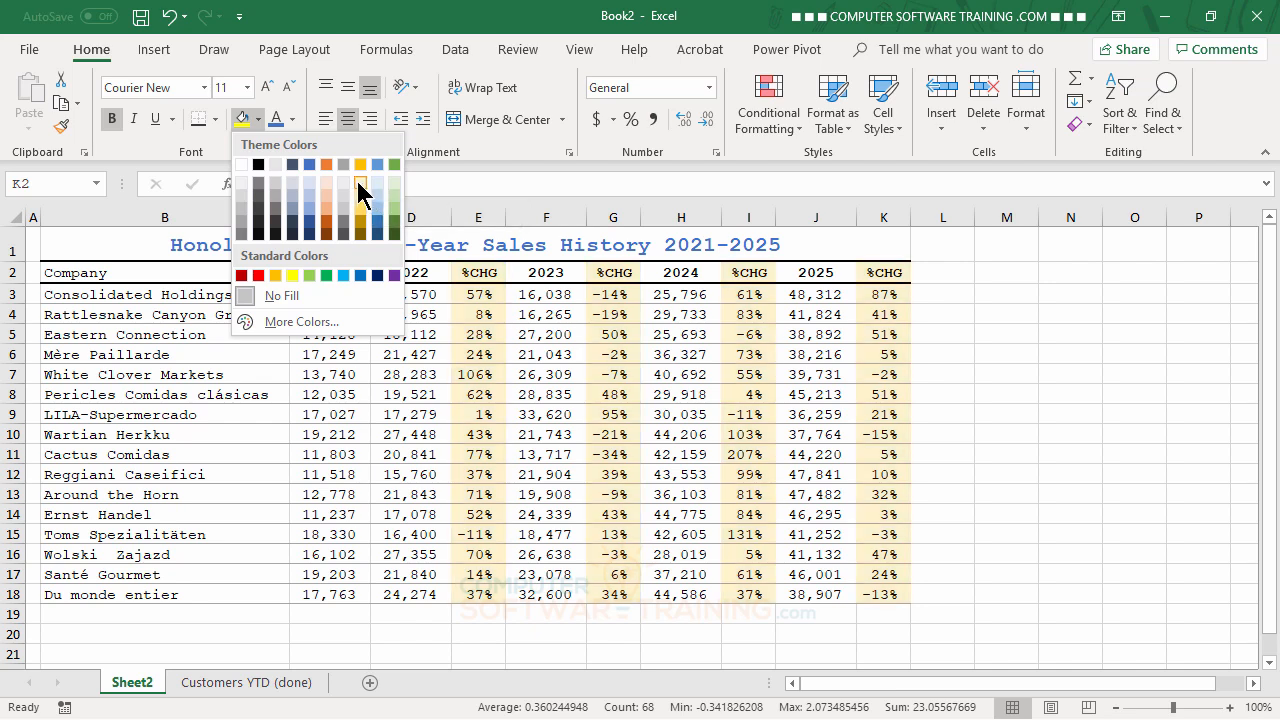
left_click(360, 186)
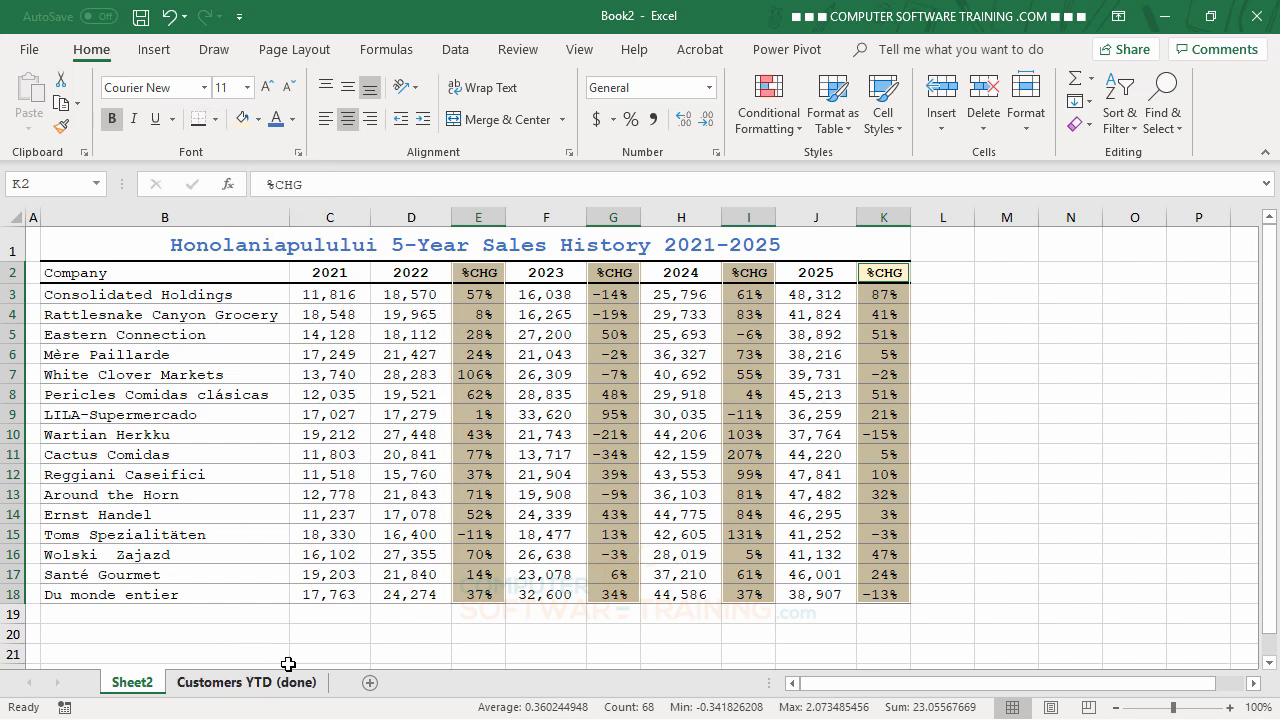
Add left and right borders to the four shaded %CHG columns and deselect them
left_click(216, 119)
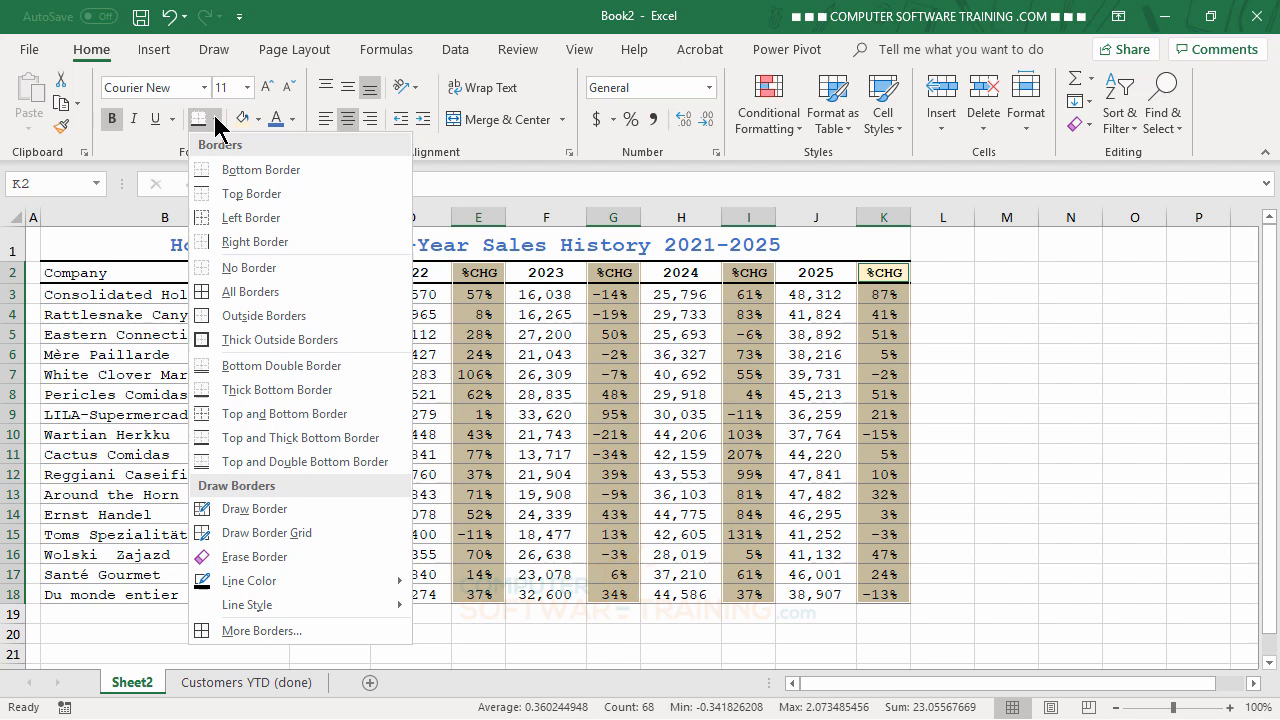
left_click(210, 224)
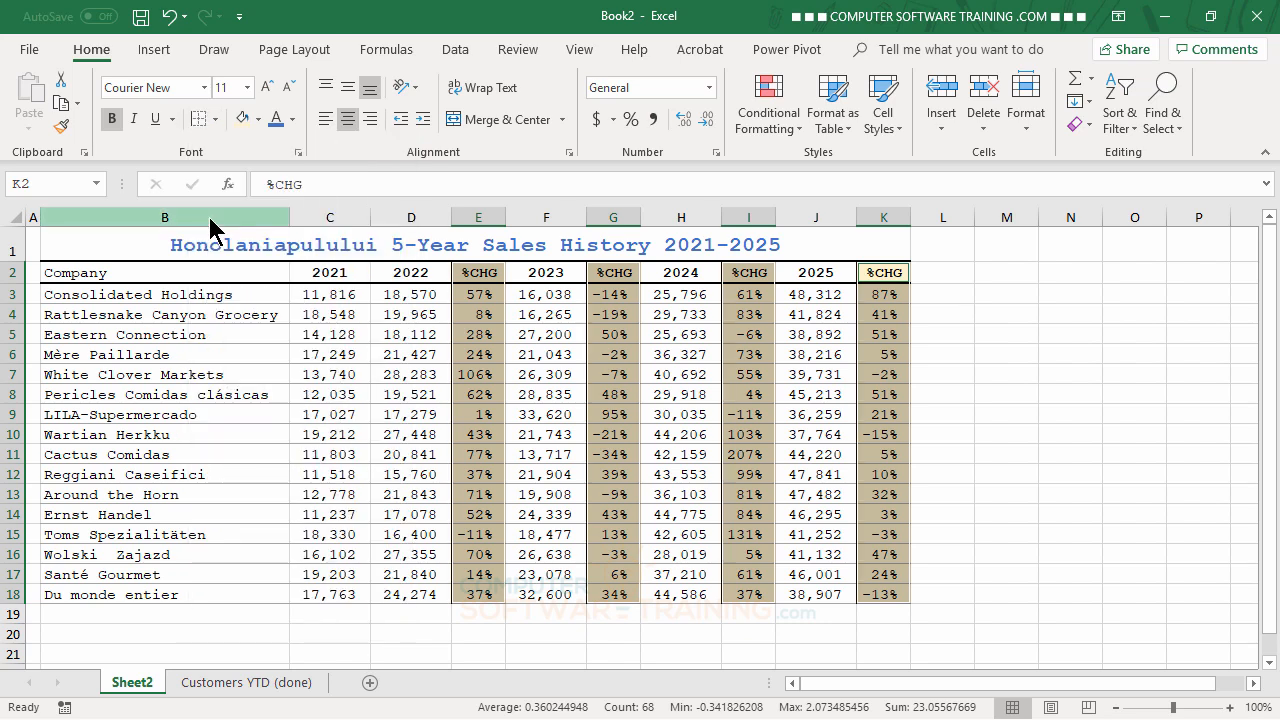
left_click(215, 120)
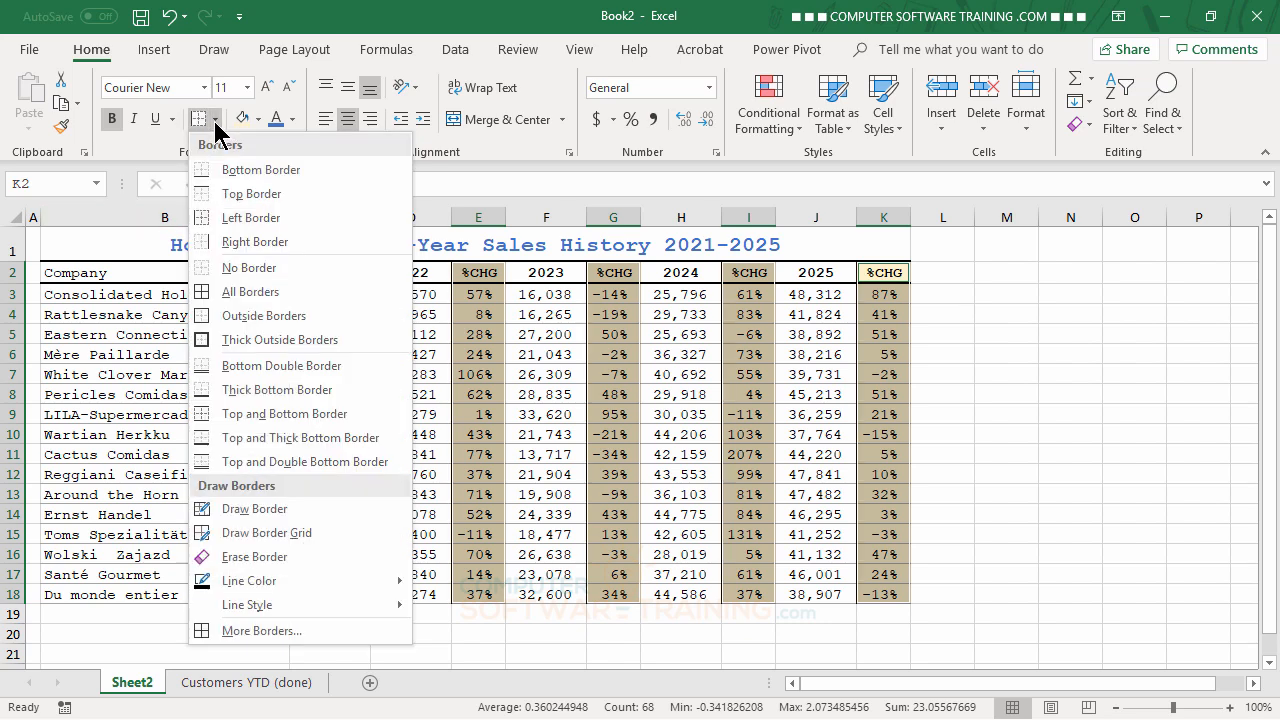
left_click(256, 242)
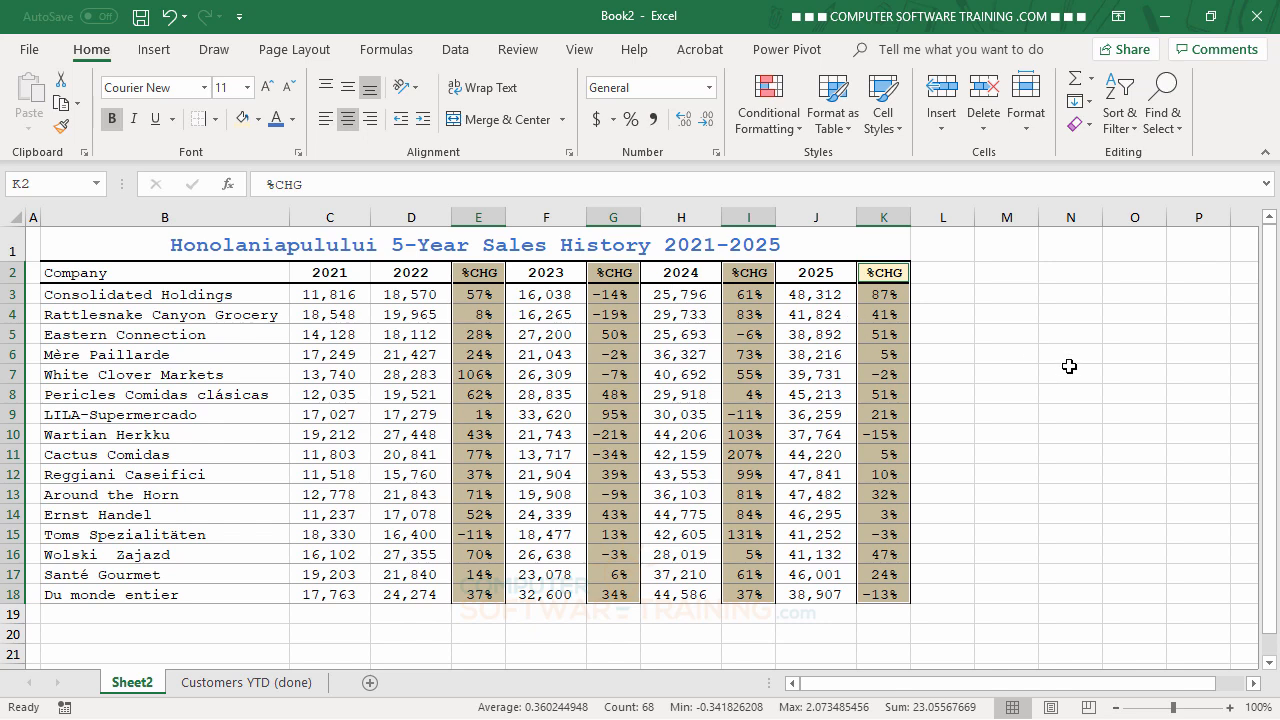
left_click(1064, 334)
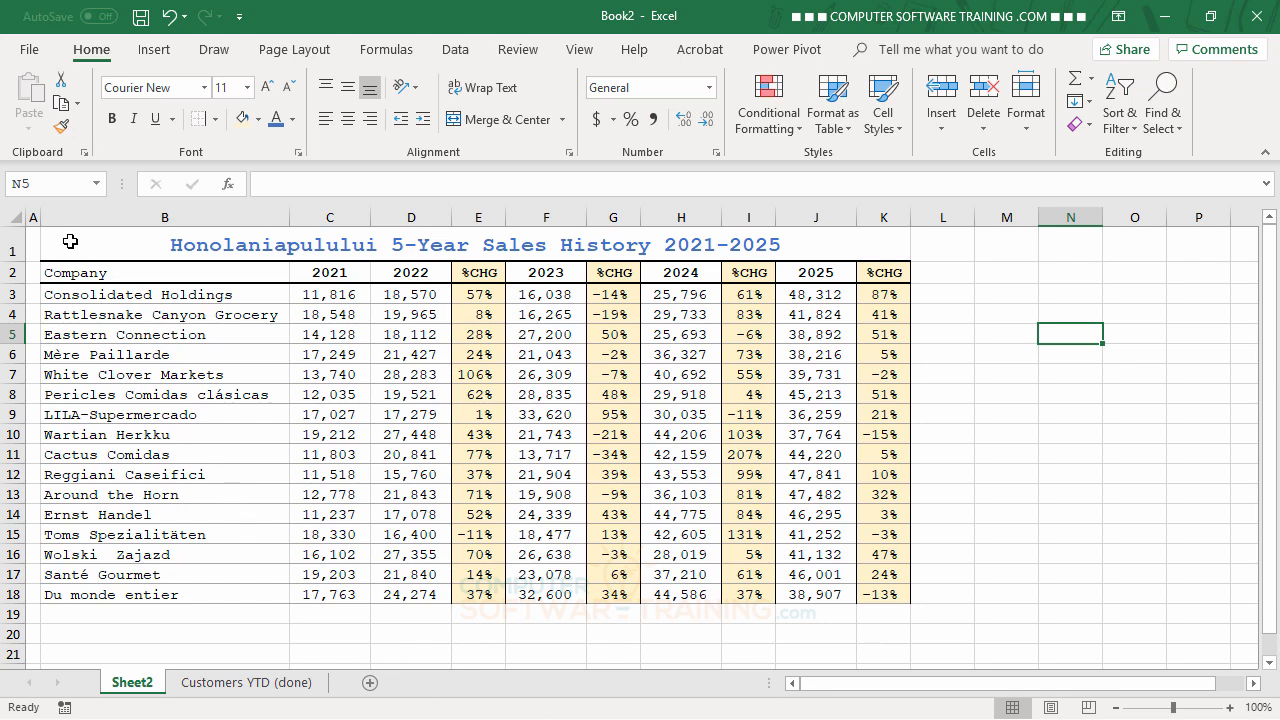
Copy the whole sales history table from the title in row 1 to row 18, B1:K18
left_click_drag(70, 241, 212, 599)
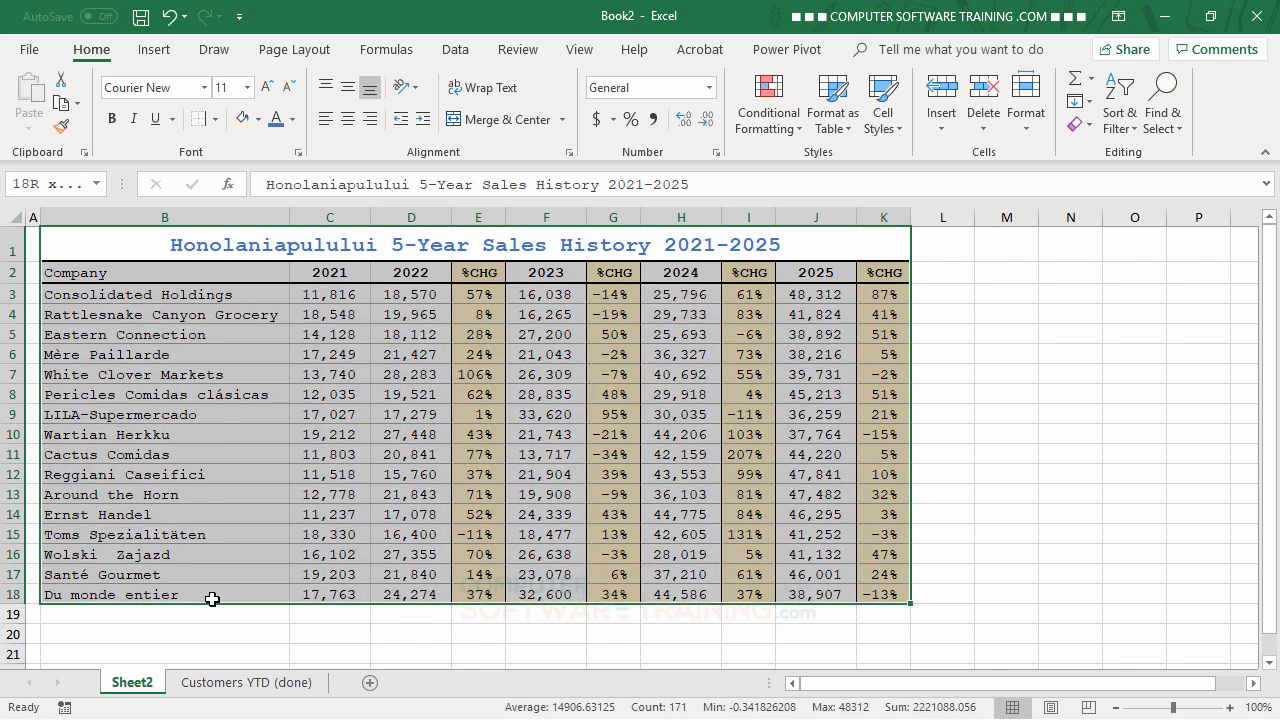
right_click(243, 345)
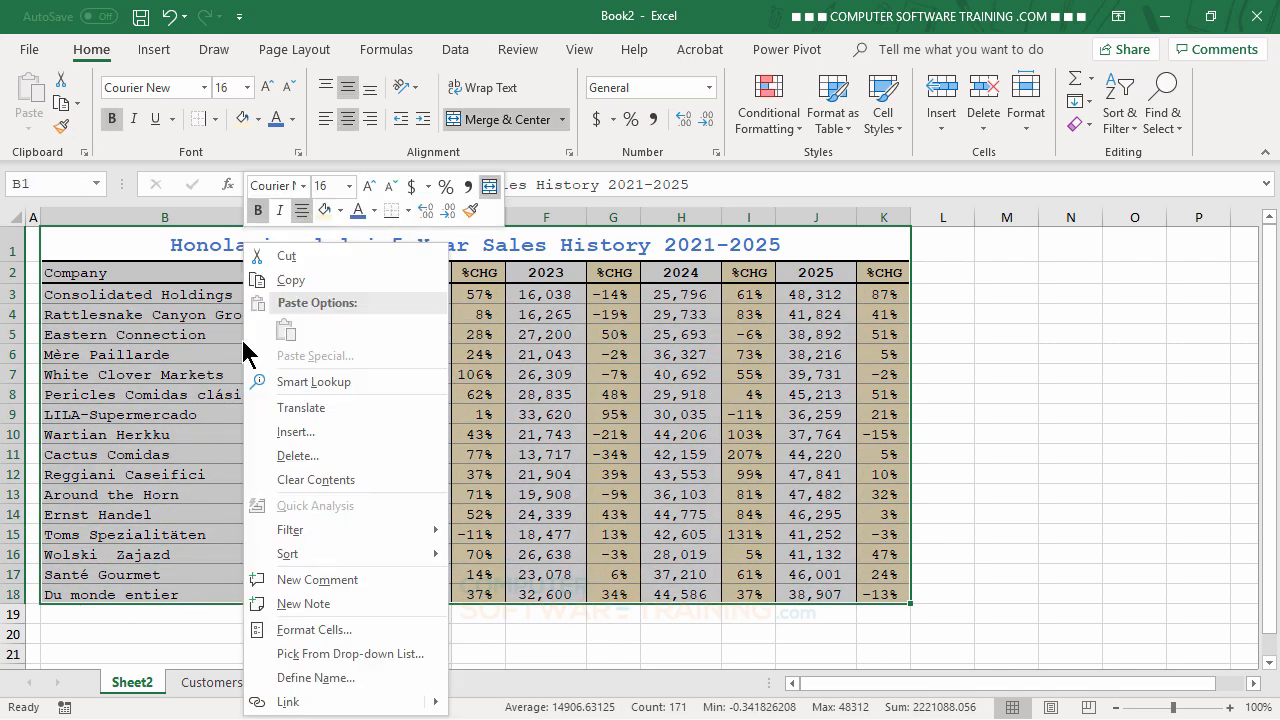
left_click(288, 280)
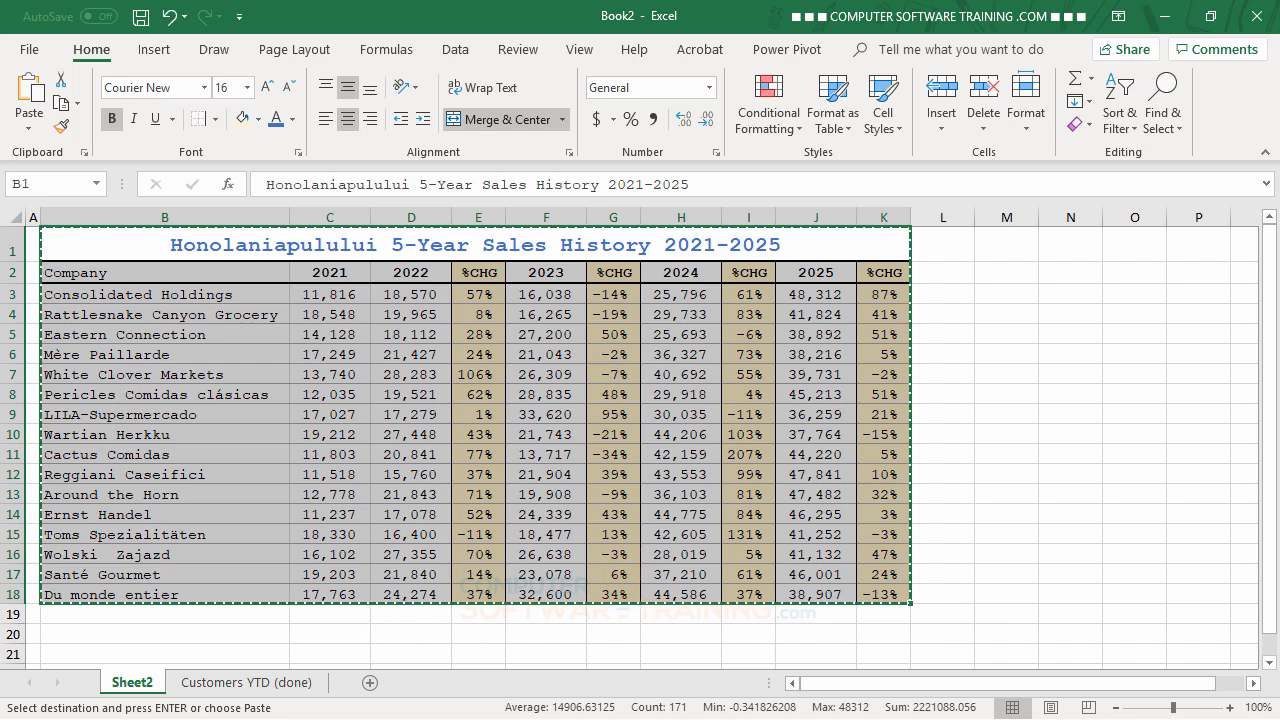
Switch to the blank Outlook message and resize and reposition its window to fit within the screen
key("alt+Tab")
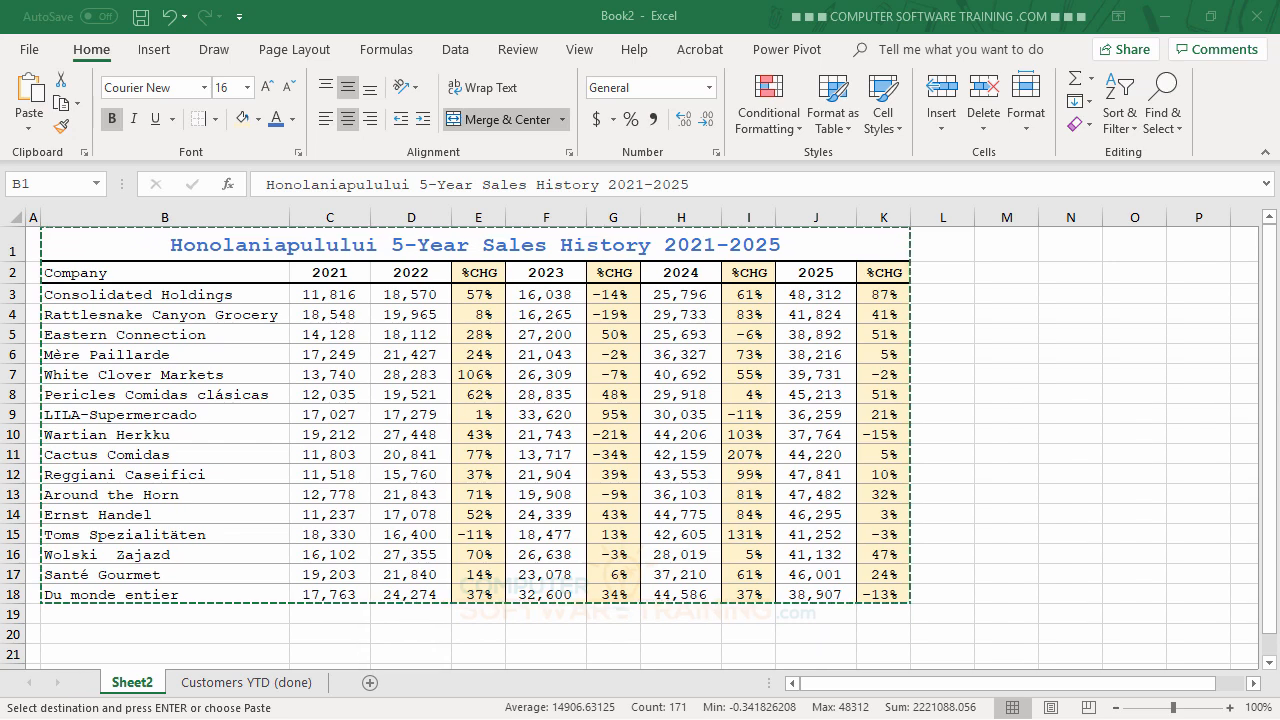
left_click_drag(1279, 172, 899, 43)
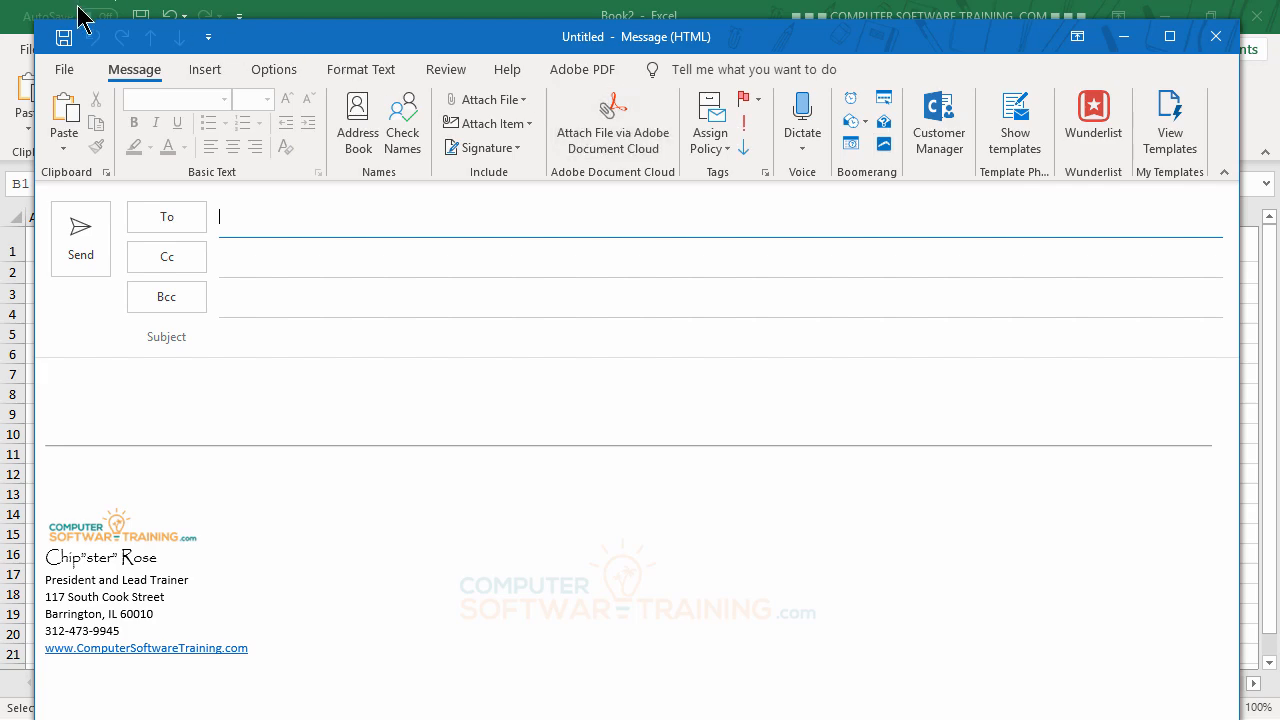
left_click_drag(36, 16, 139, 112)
left_click_drag(510, 122, 431, 48)
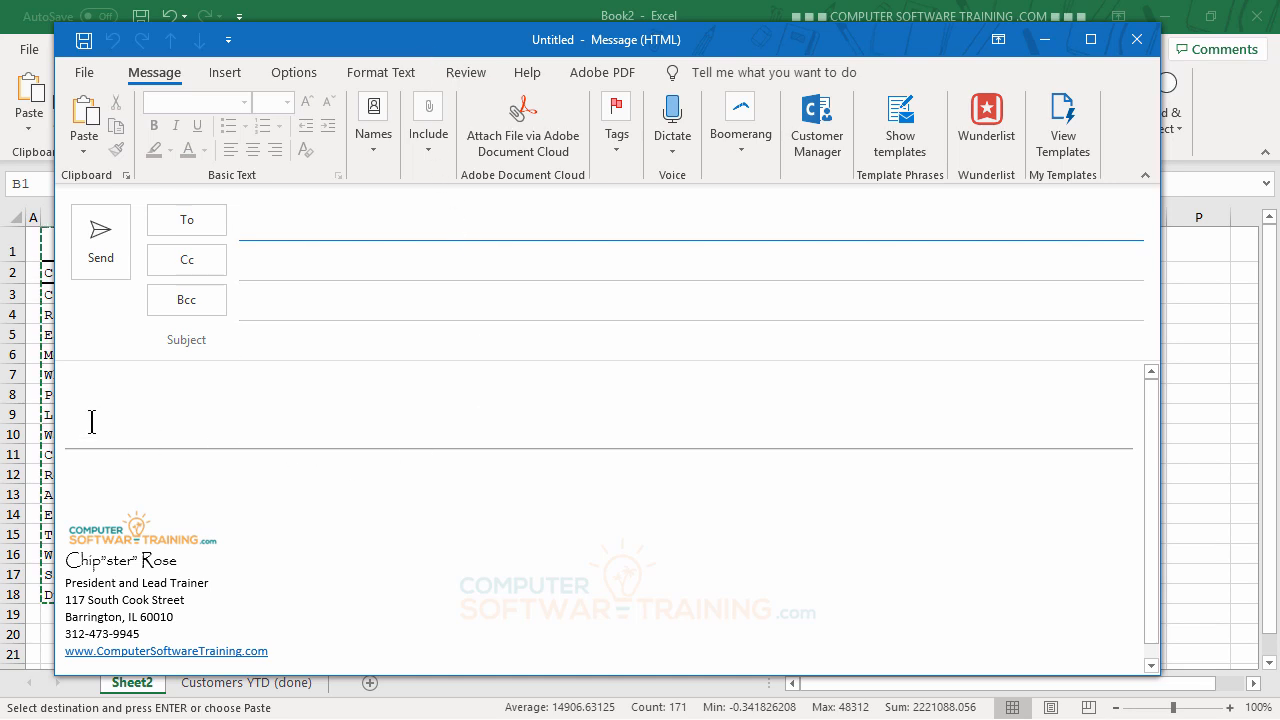
Enter a line of placeholder text in the message body above the signature and start a new line below it
left_click(122, 405)
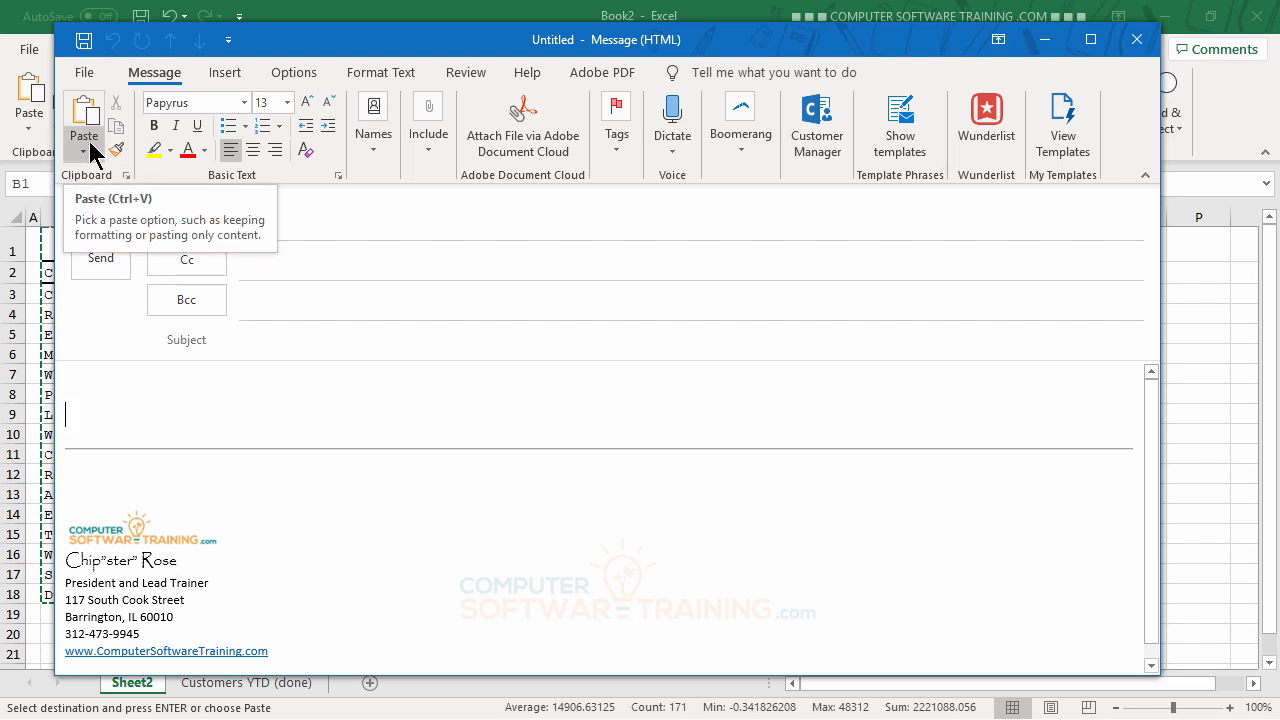
type("kgdkgj dflkgjlkdfj gldfj lkgj fdlkgj dlkf jgldkfj glkdfj lkgd jflgj ld")
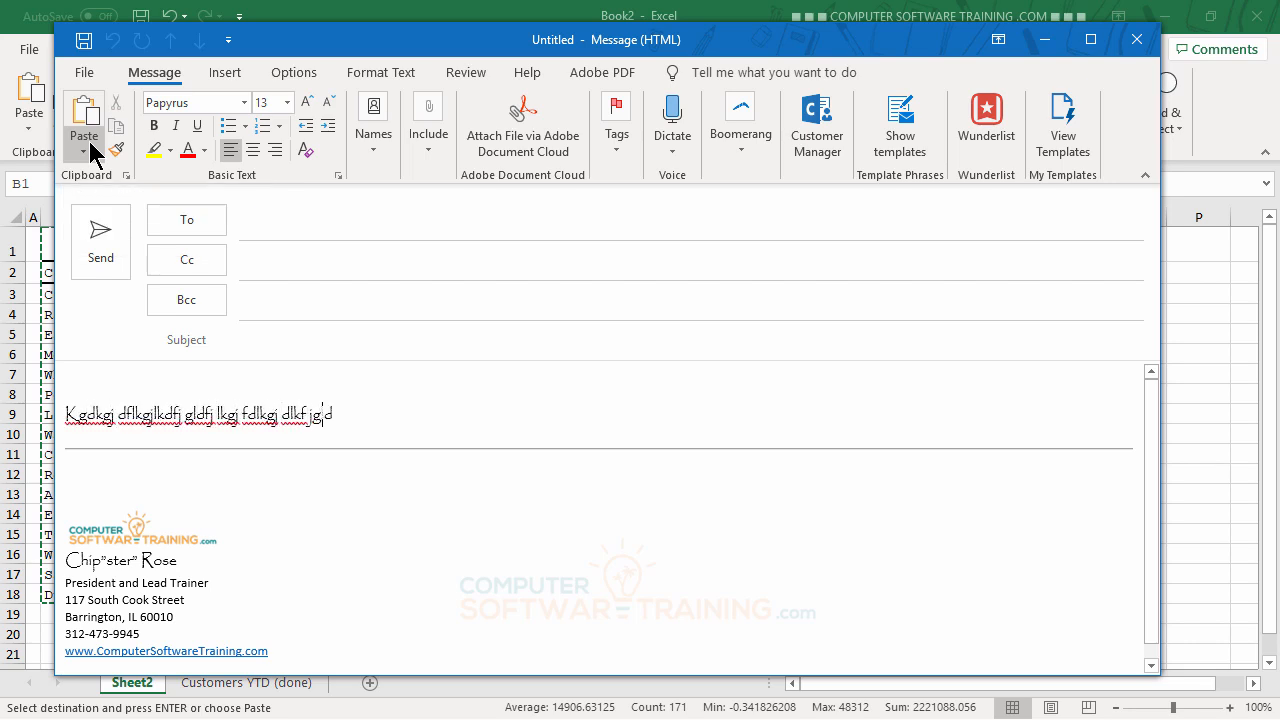
key("Return")
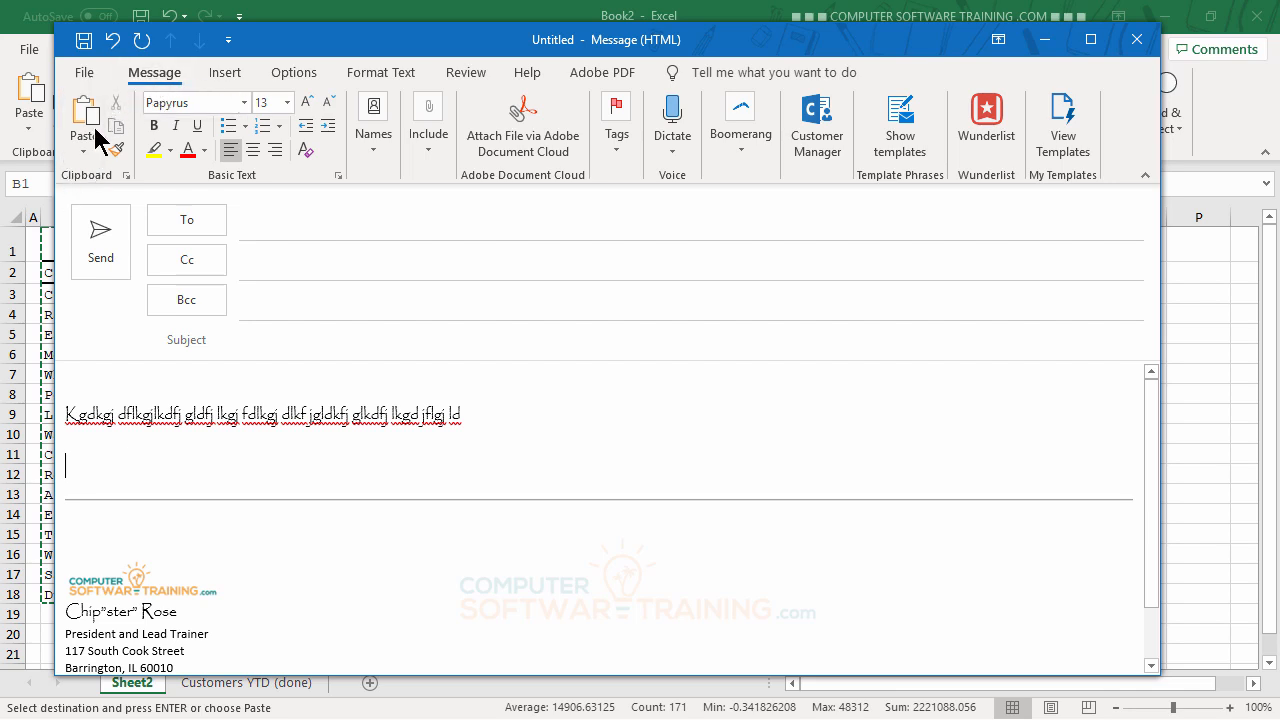
Paste the copied table as a picture below the placeholder text, look it over, and undo the paste
left_click(83, 147)
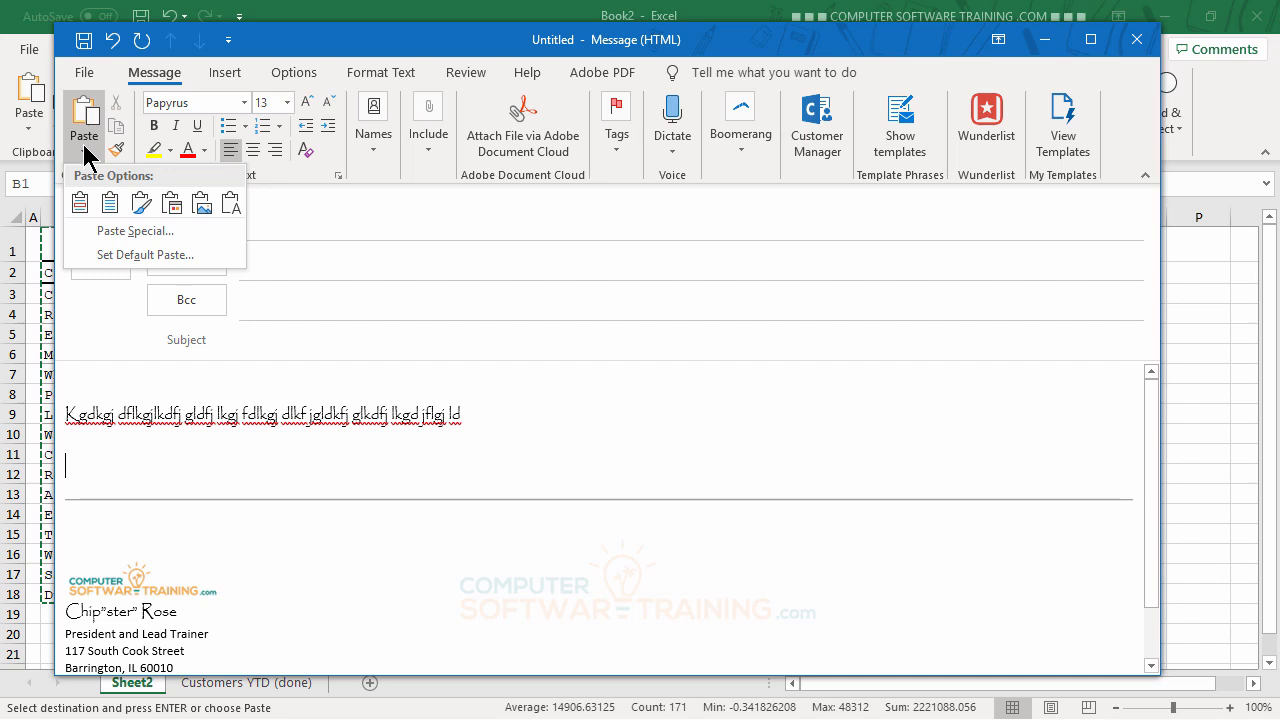
left_click(202, 205)
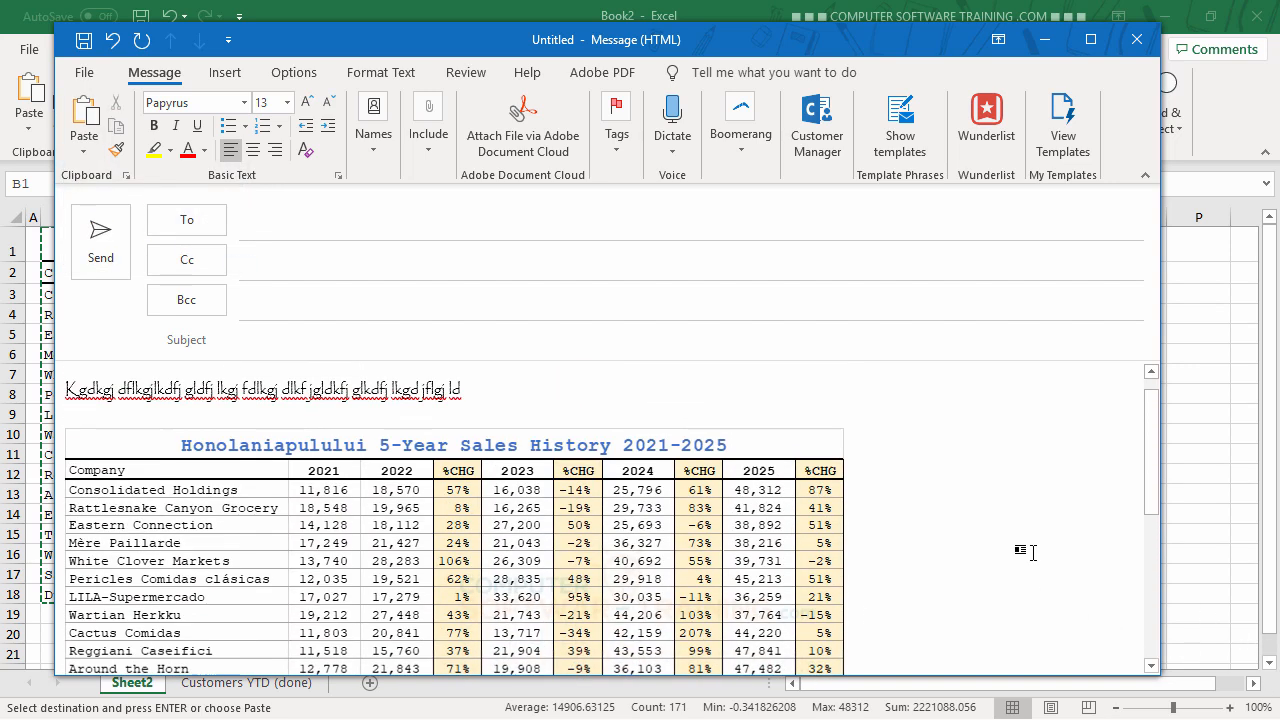
scroll(1031, 550, "up", 3)
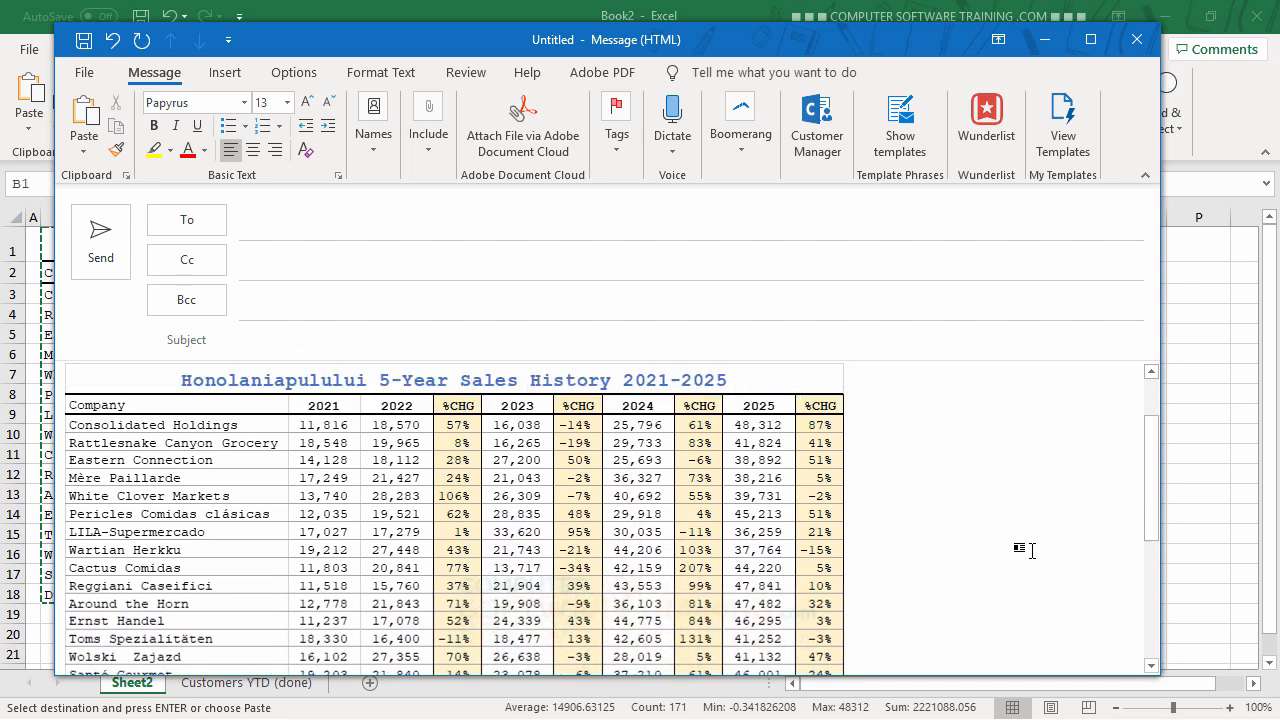
scroll(1031, 550, "down", 1)
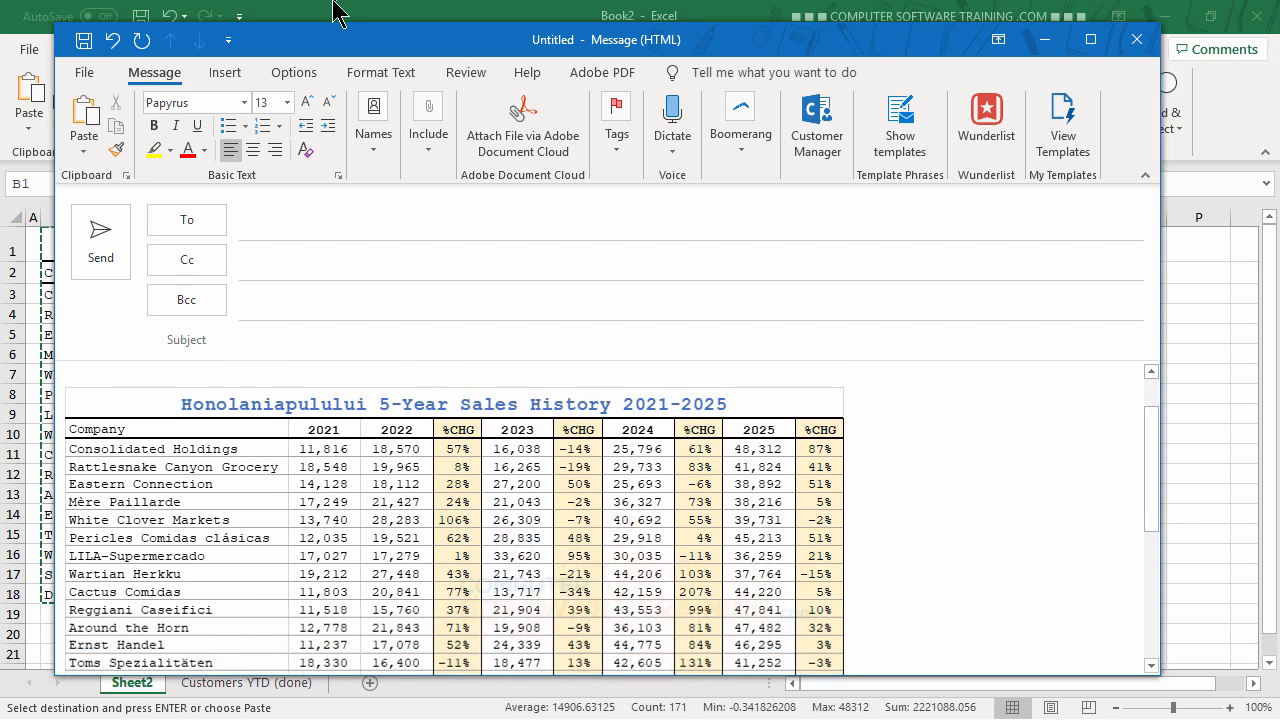
left_click(116, 44)
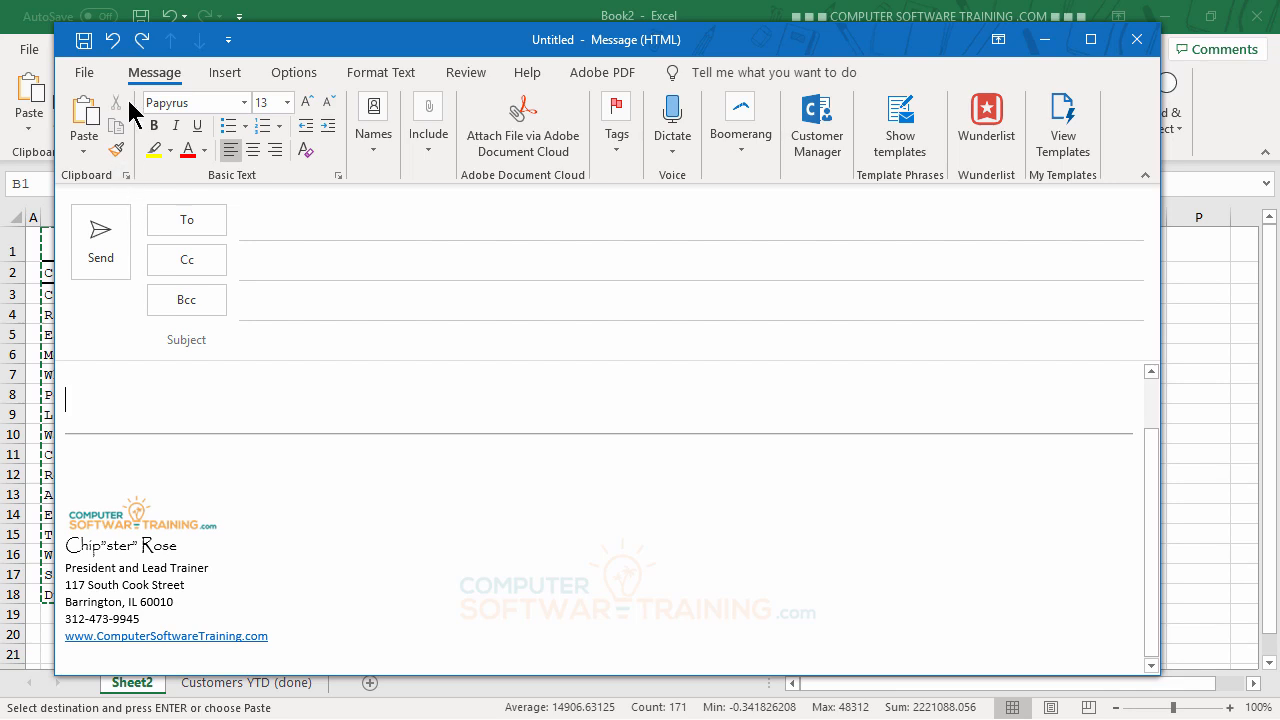
Paste the copied sales table into the message body below the placeholder text, review it, and close the message without saving
key("ctrl+v")
scroll(950, 441, "up", 3)
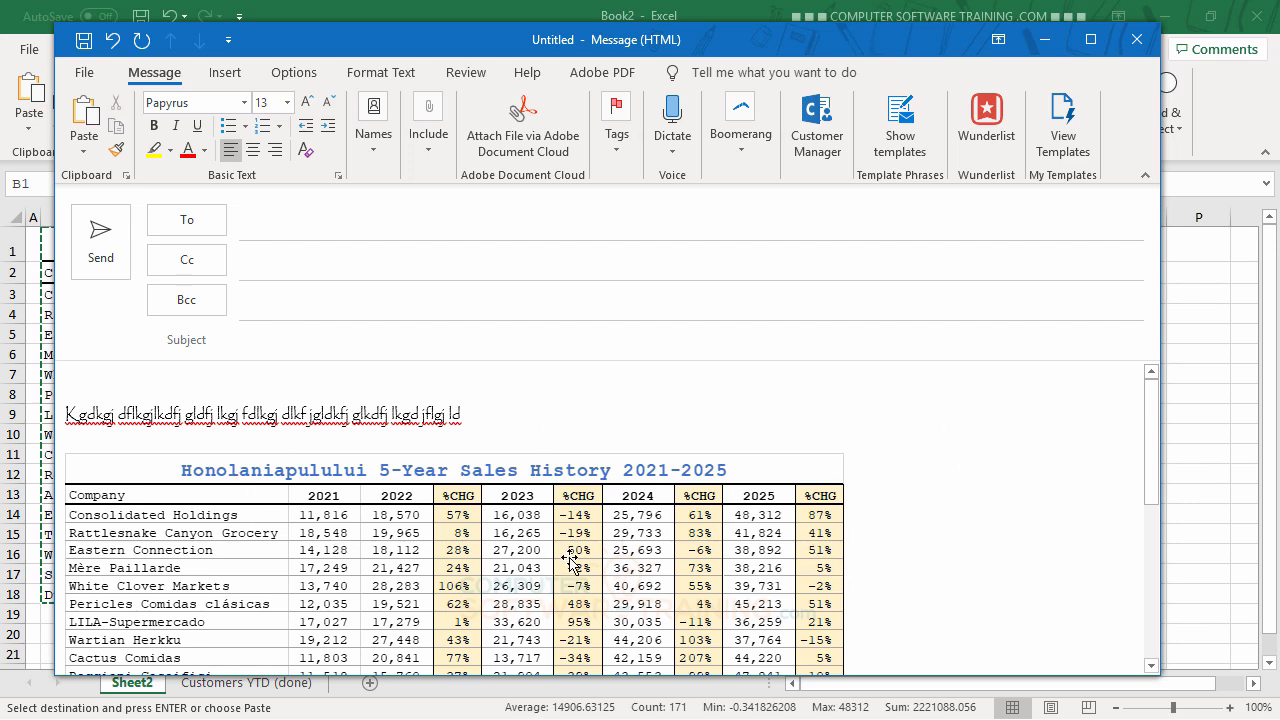
left_click(1137, 40)
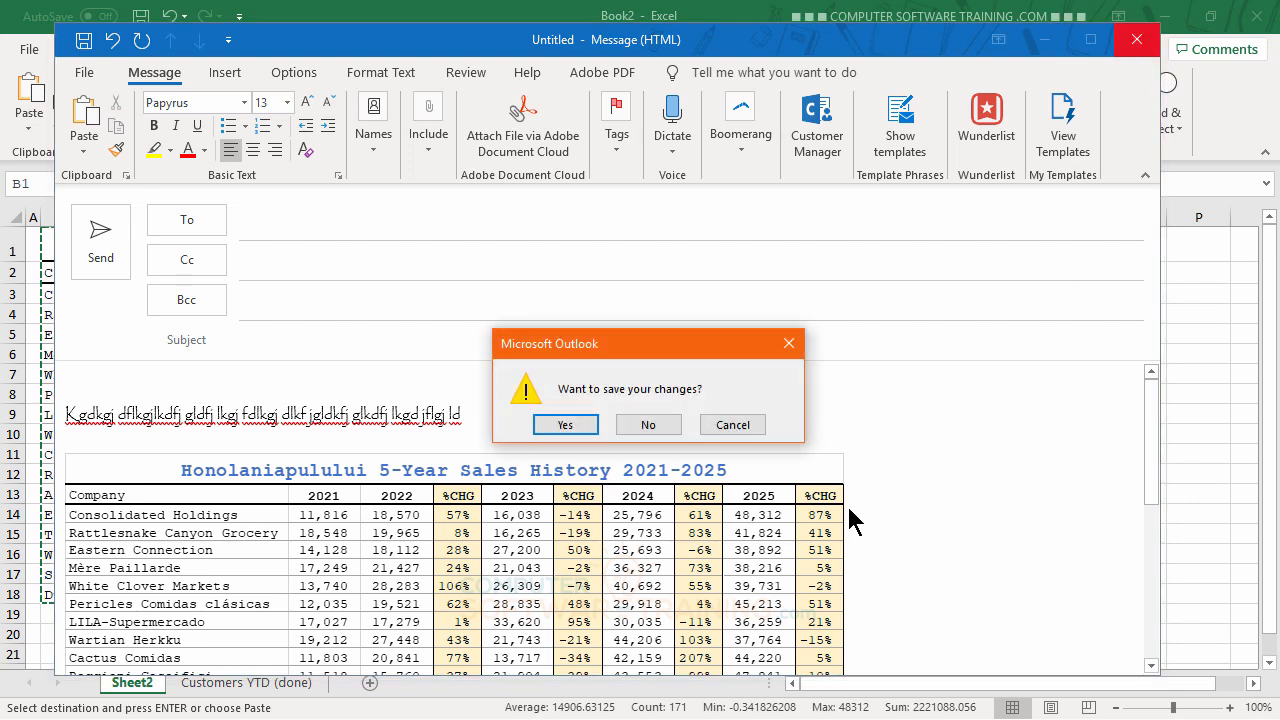
left_click(648, 425)
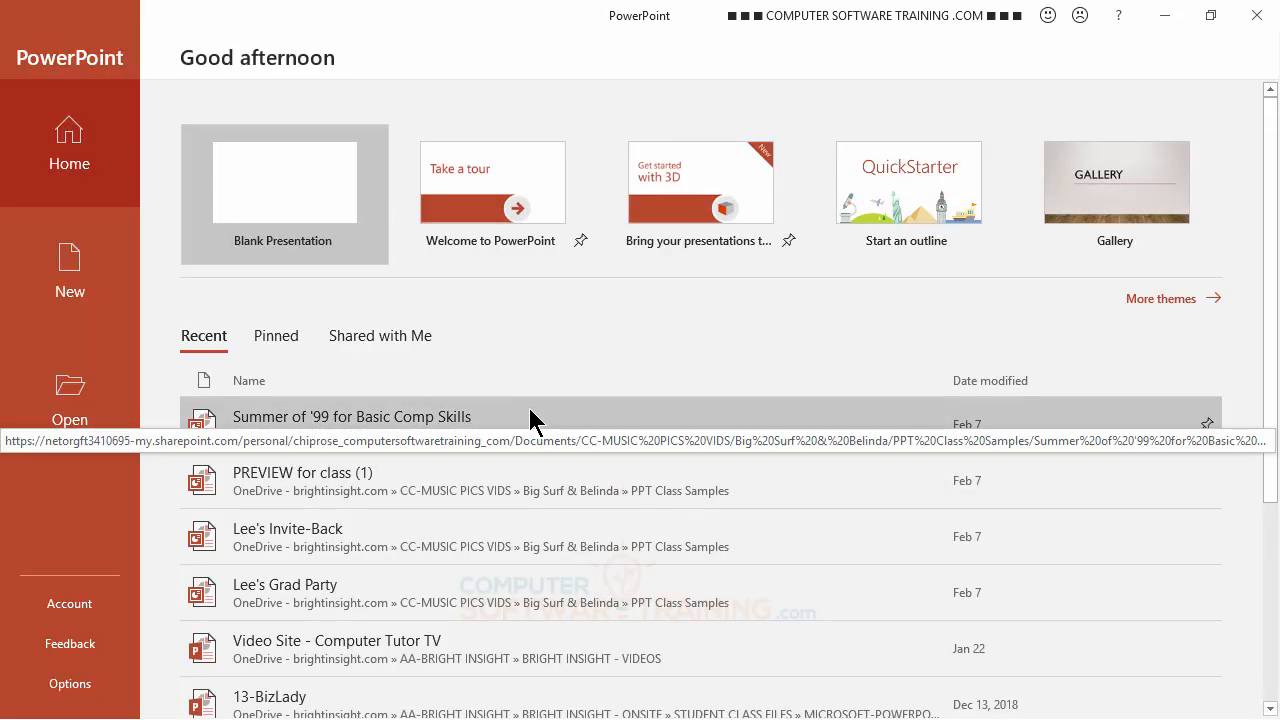
Switch to PowerPoint and create a blank presentation with the What's New pane closed and the first slide in the Title Only layout
left_click(283, 194)
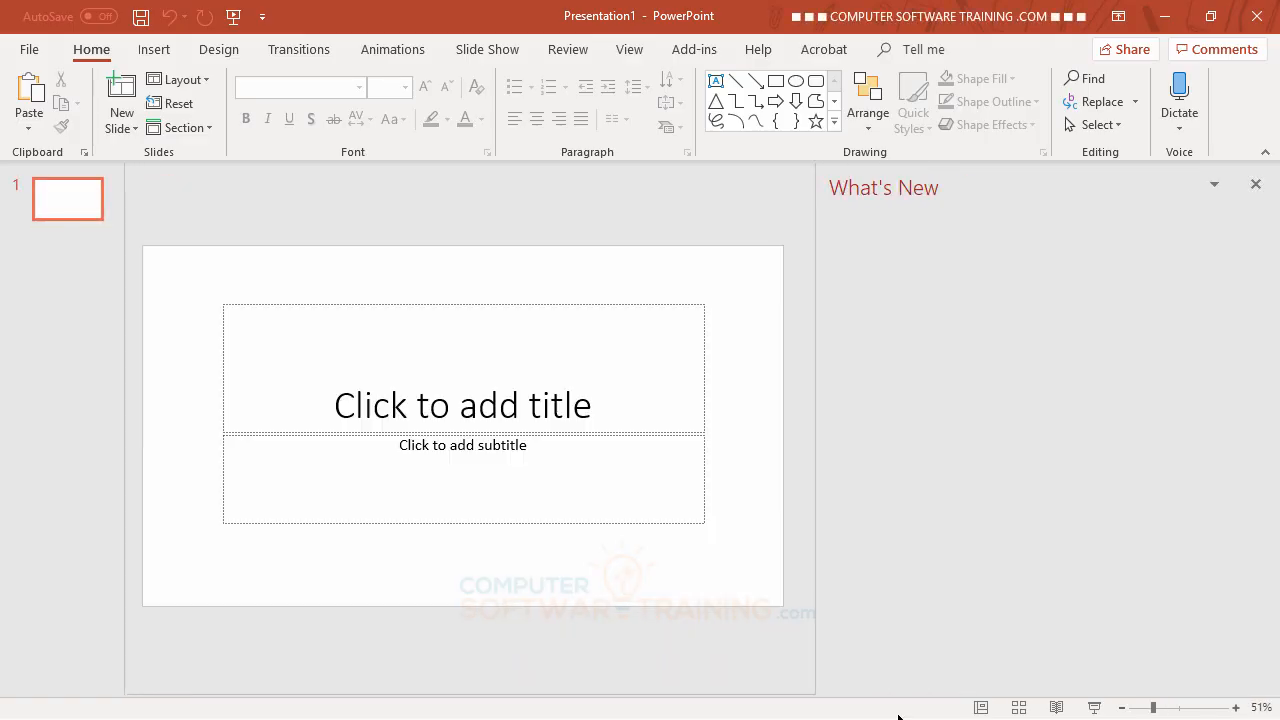
left_click(203, 82)
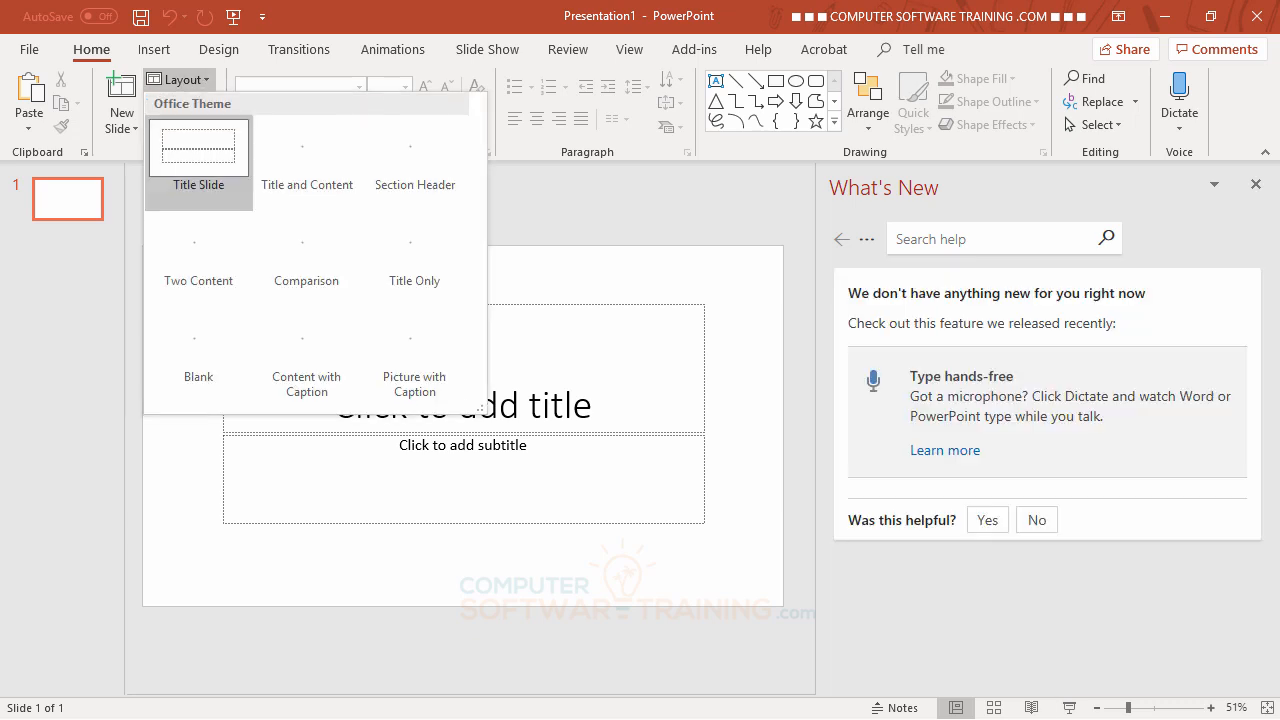
left_click(1037, 520)
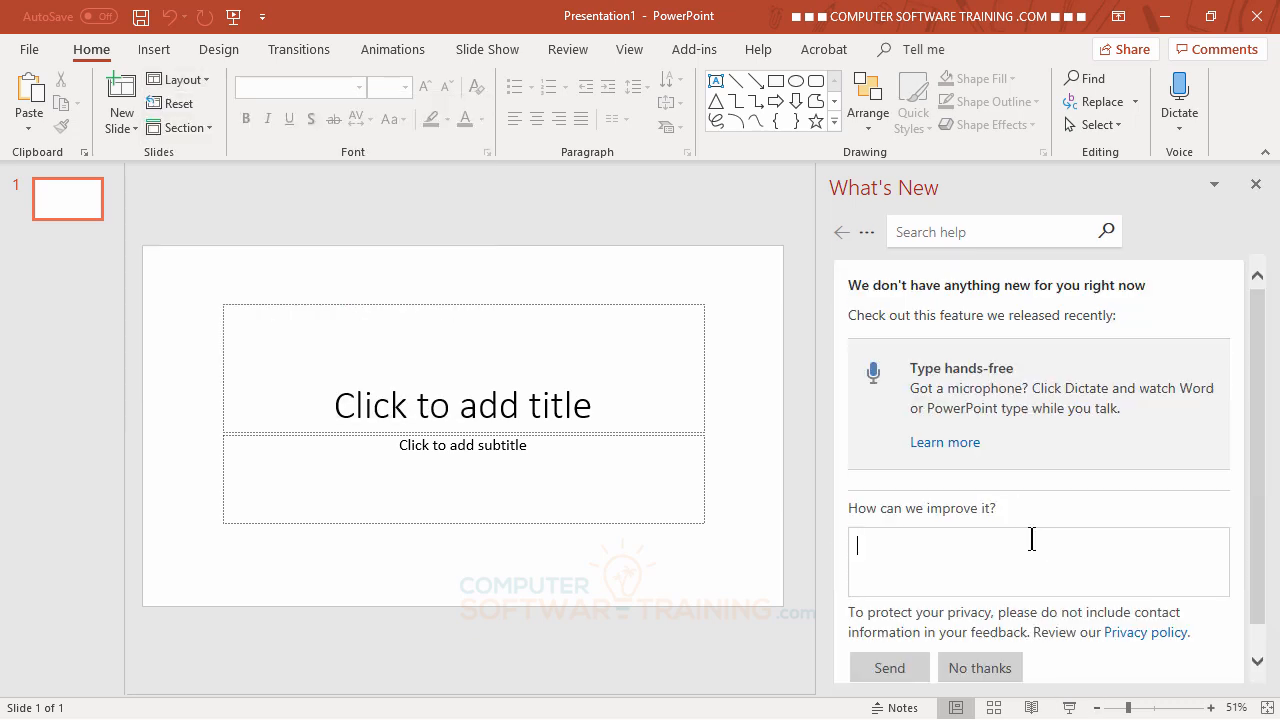
left_click(1256, 184)
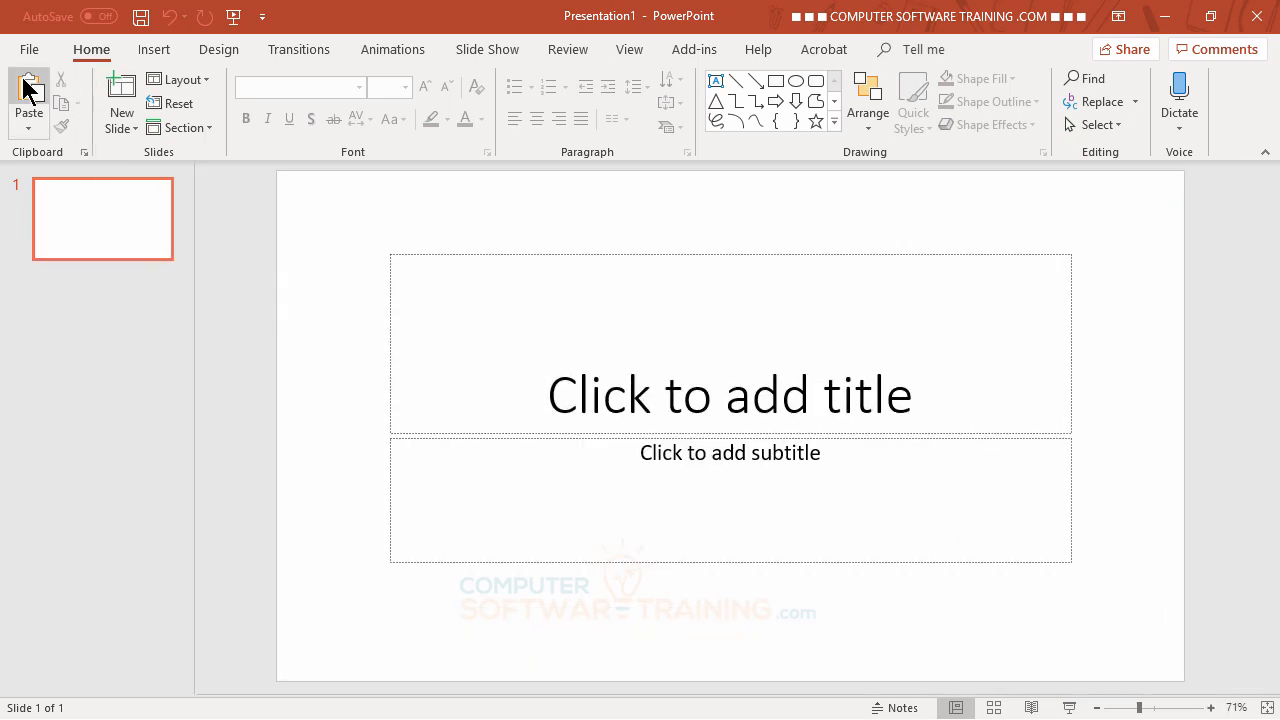
left_click(200, 81)
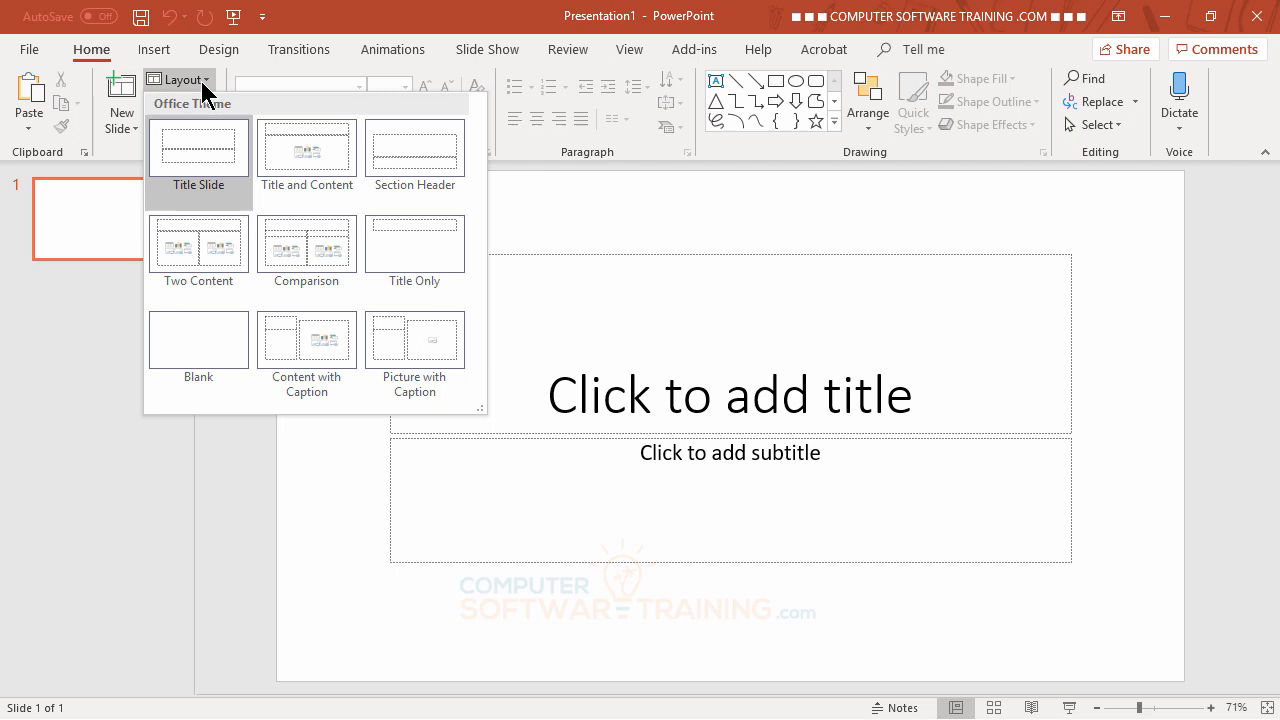
left_click(417, 275)
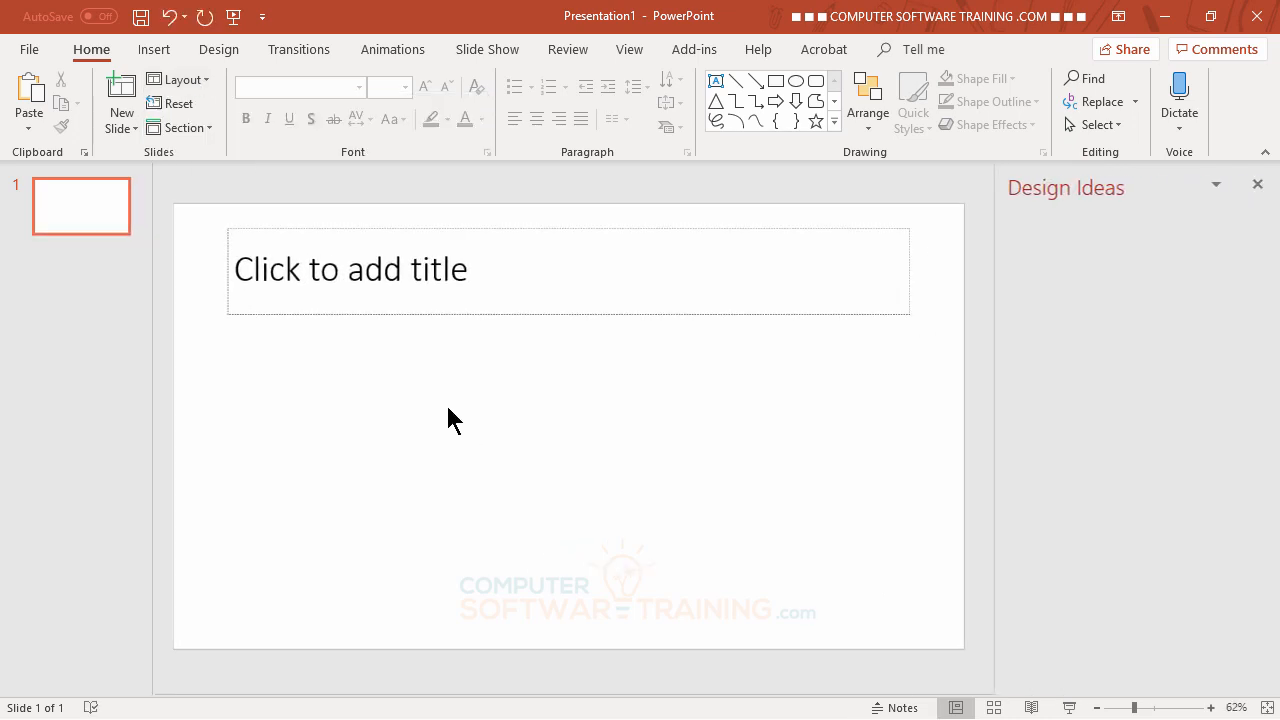